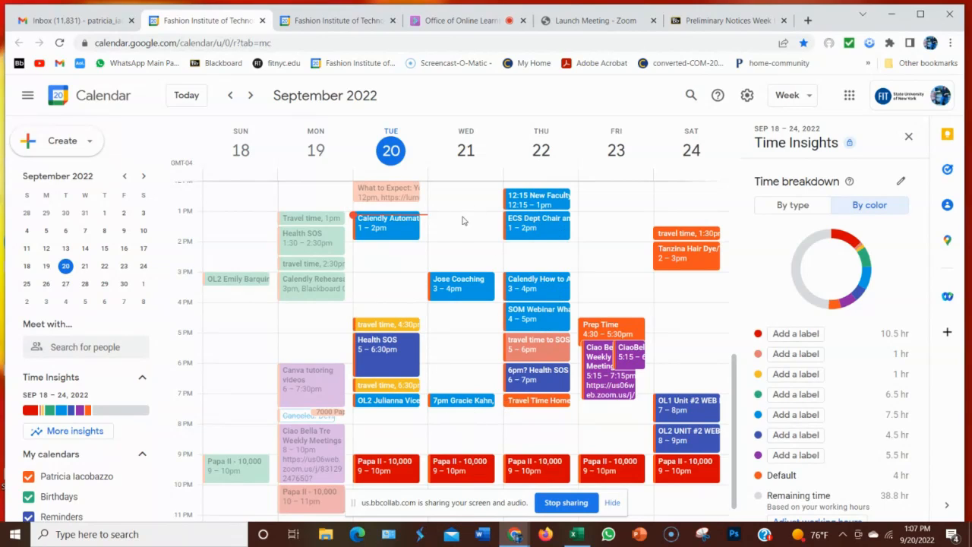
scroll(464, 220, up, 2)
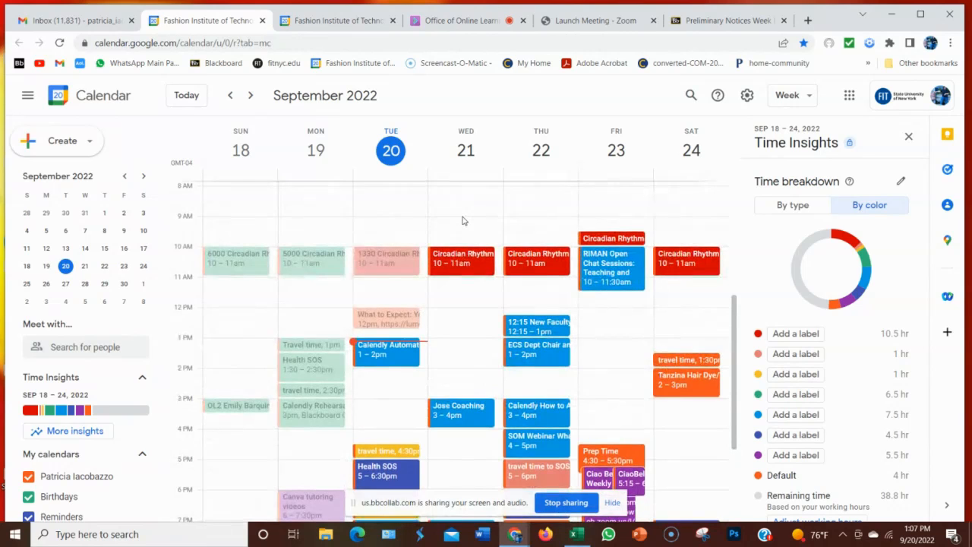
scroll(464, 220, down, 2)
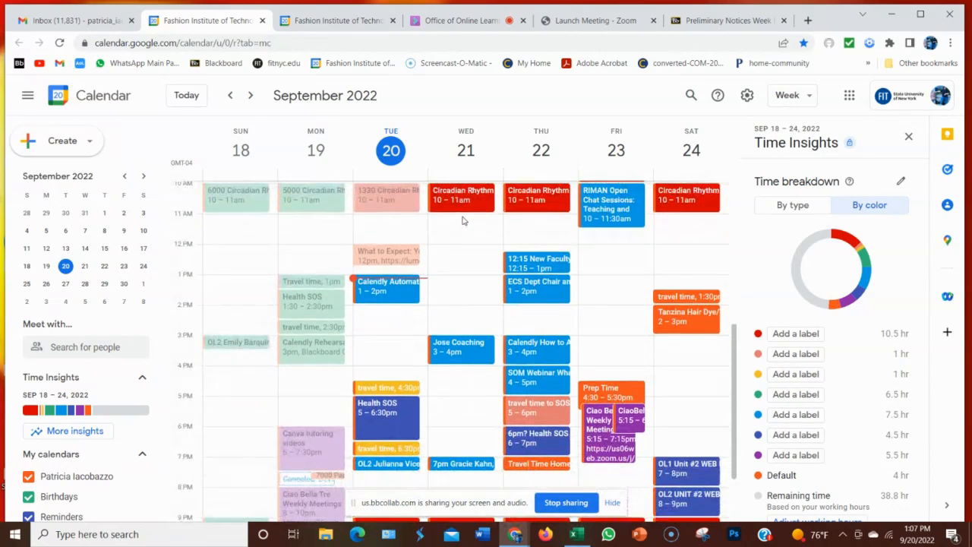
scroll(465, 221, up, 2)
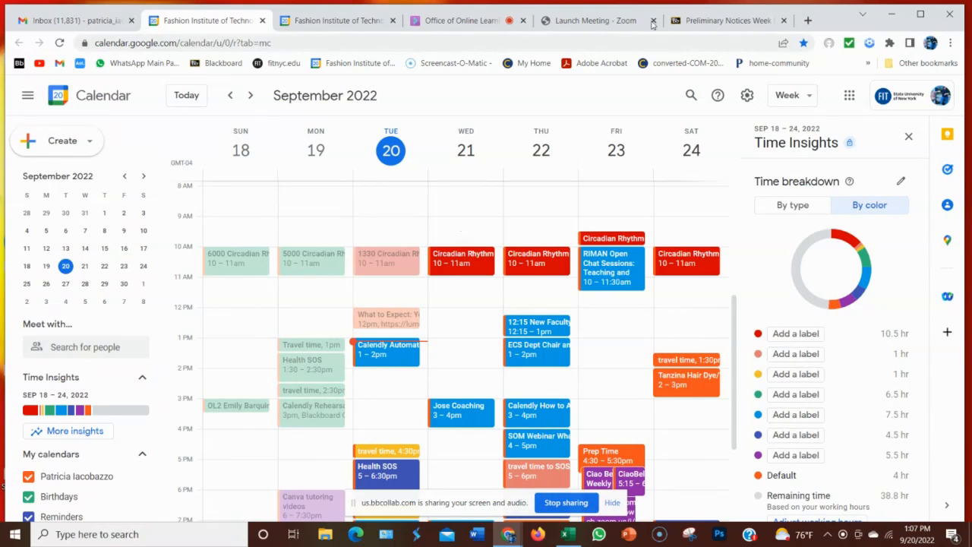
- Switch to Blackboard, change to the EN274 OL2 course and open its Virtual Office Hours Appts via Google Meet link
click(716, 22)
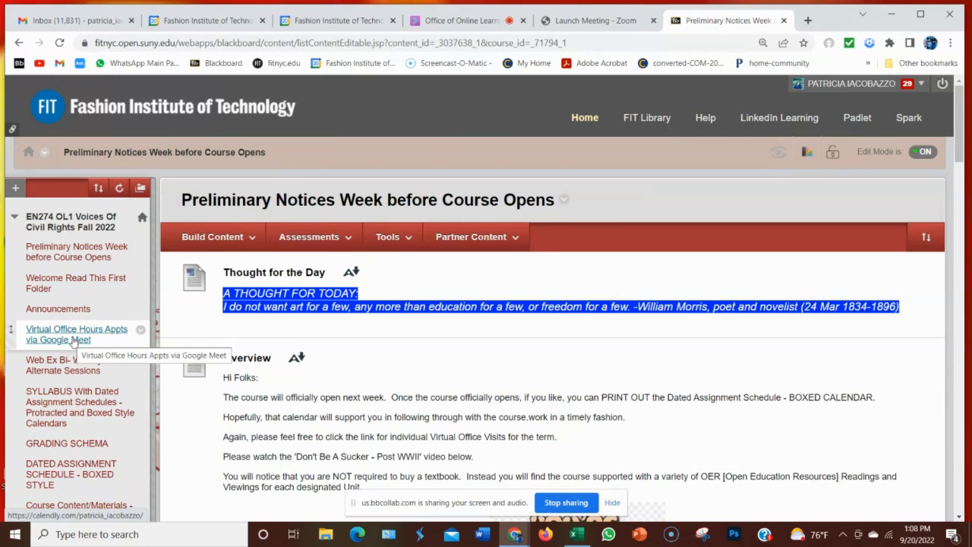
click(44, 154)
click(84, 113)
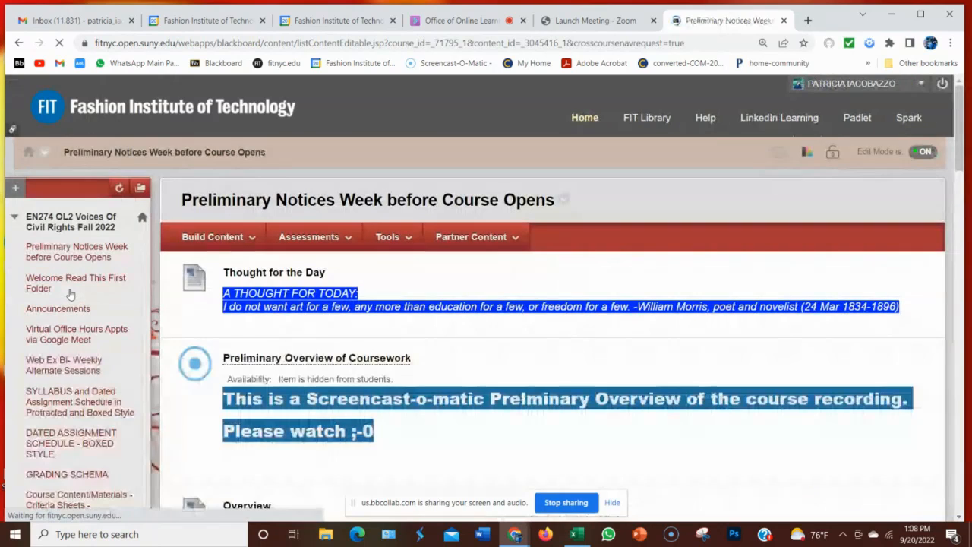
click(72, 342)
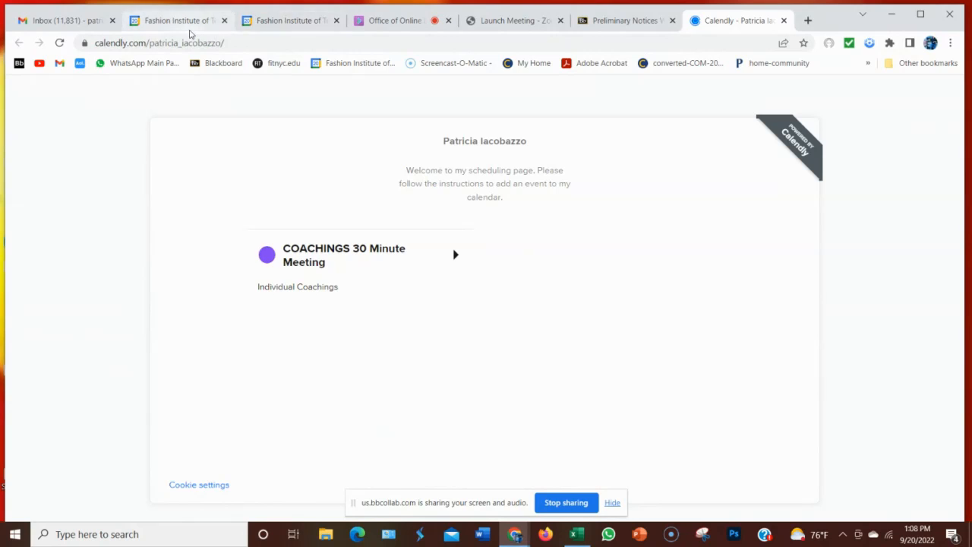
- In the Google Calendar week, recolor Tuesday's "1330 Circadian Rhythm Outdoor exercise" event light green and save it for this event only
click(282, 23)
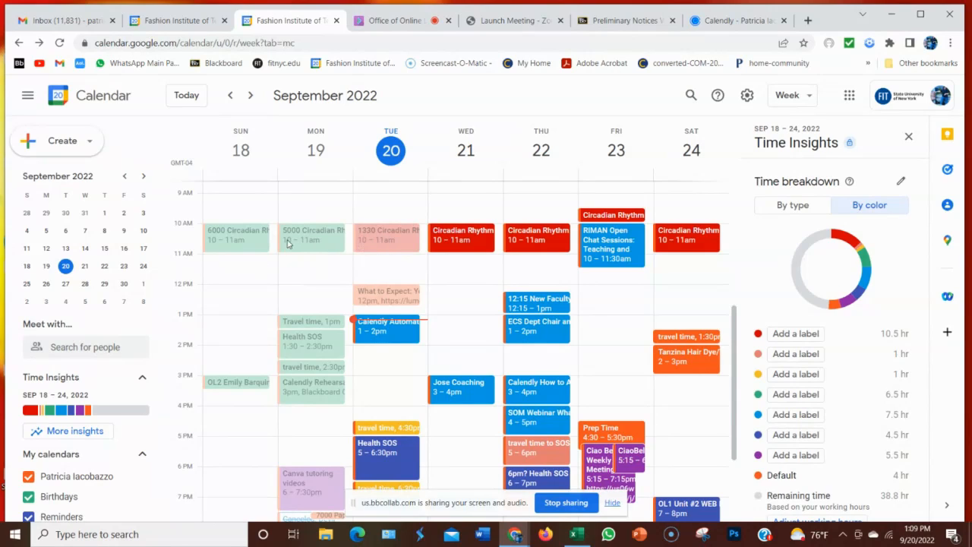
click(398, 241)
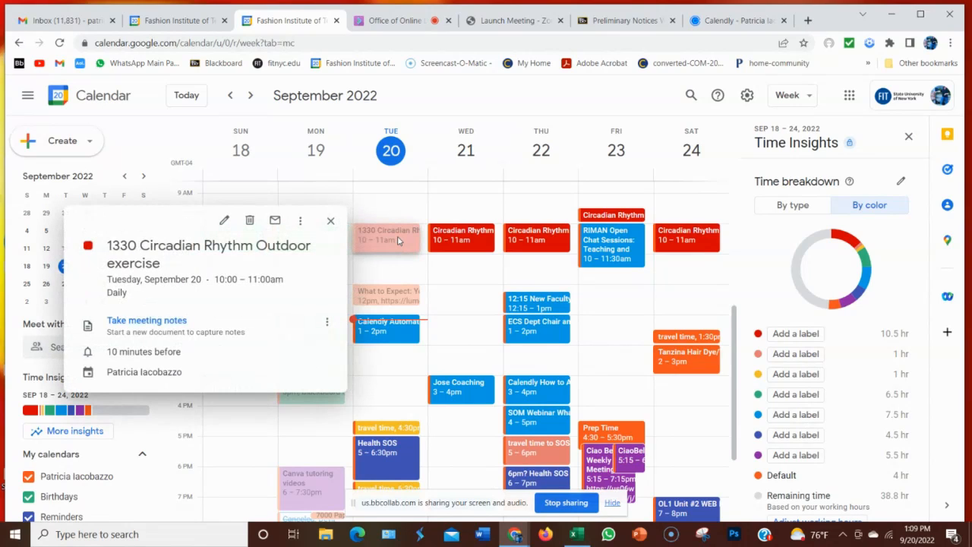
click(226, 221)
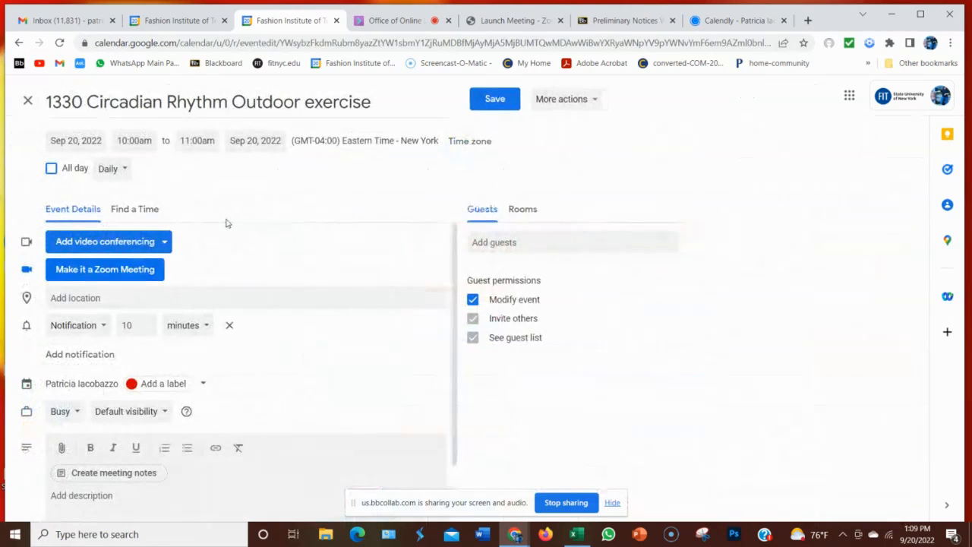
click(205, 385)
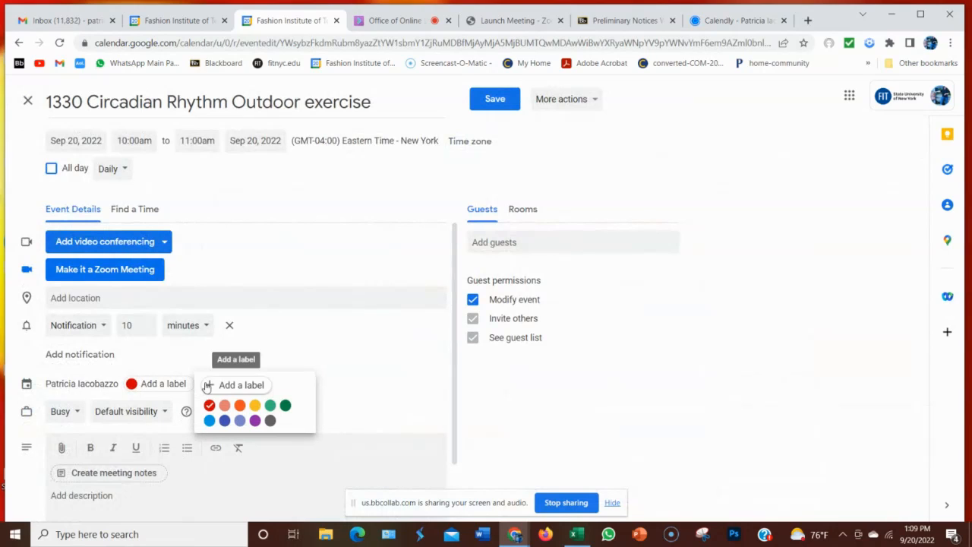
click(271, 411)
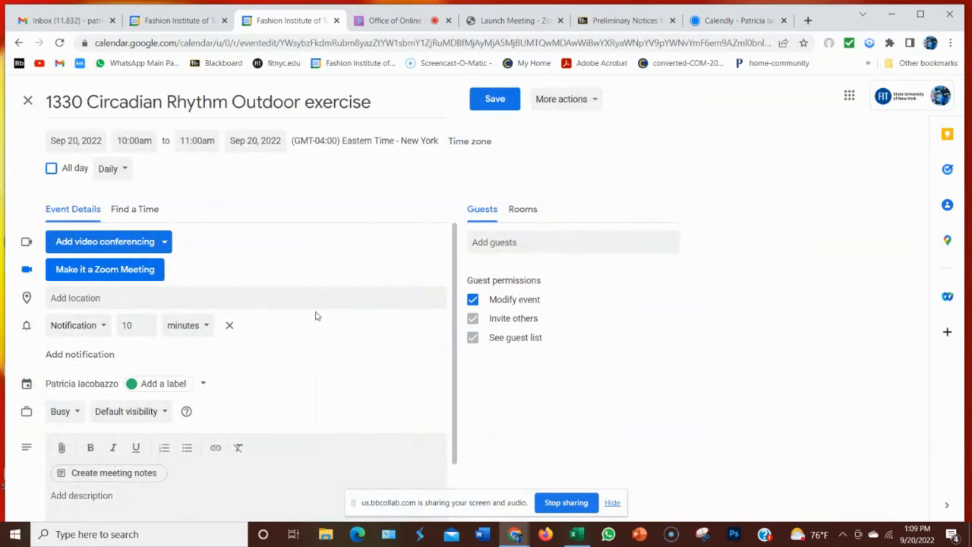
click(500, 104)
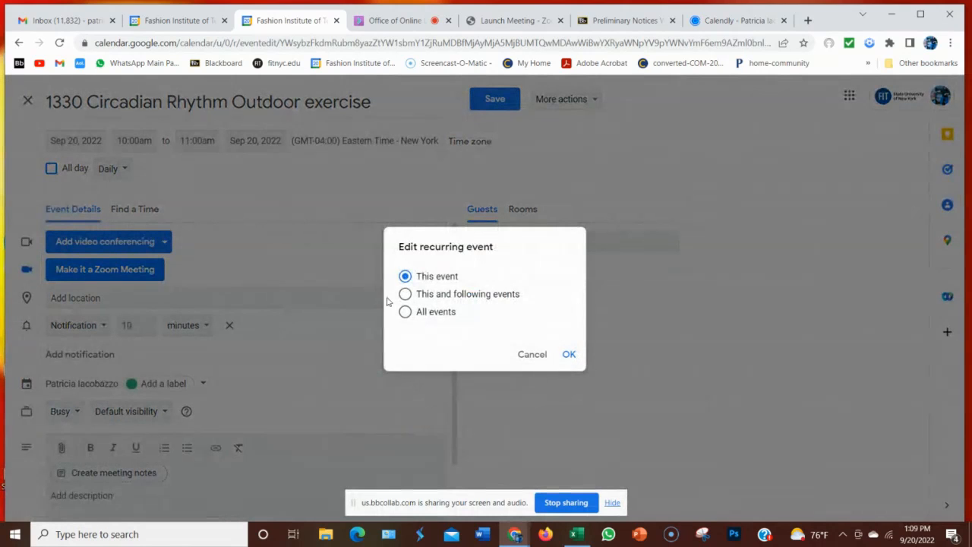
click(571, 358)
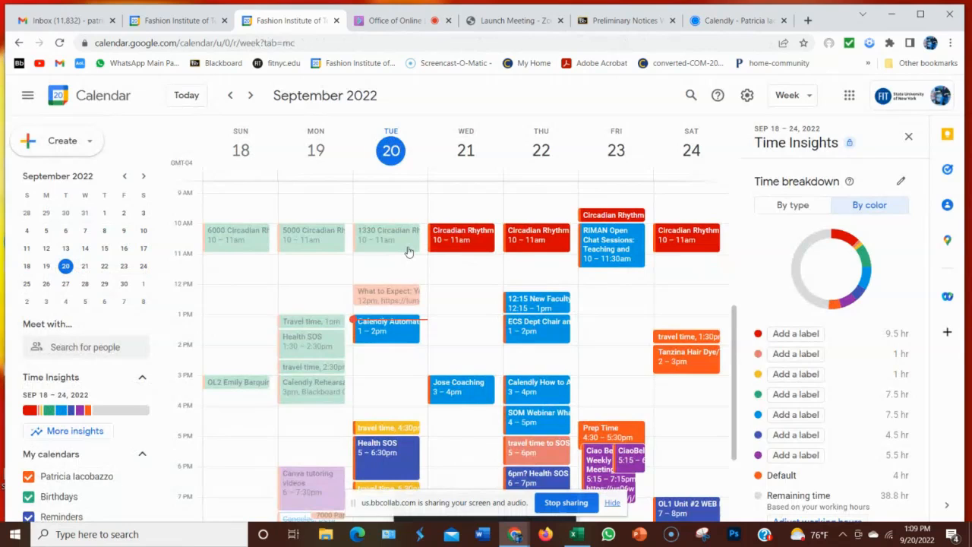
- Recolor Tuesday's 9–10pm "Papa II - 10,000" event dark gray, applying the change to this event only
scroll(408, 251, down, 3)
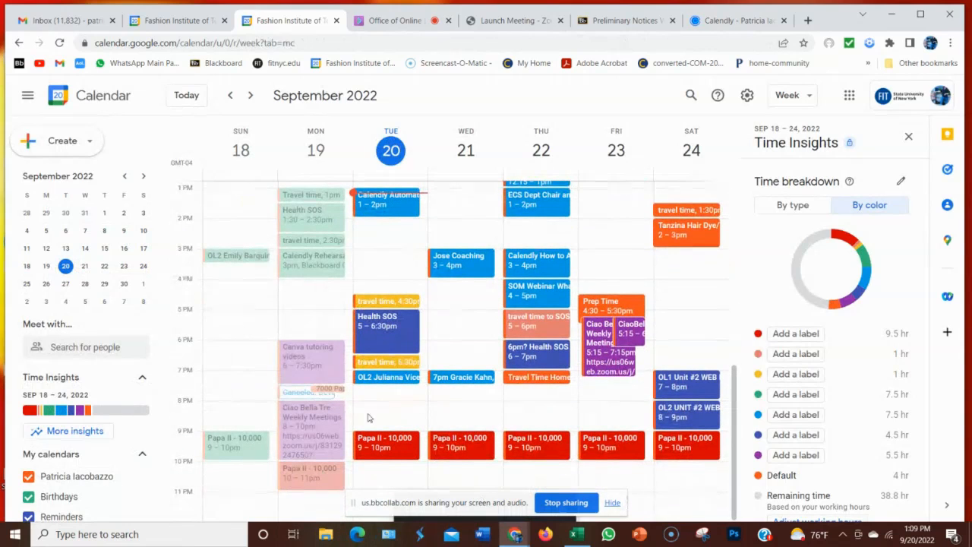
scroll(406, 243, up, 3)
scroll(412, 251, down, 3)
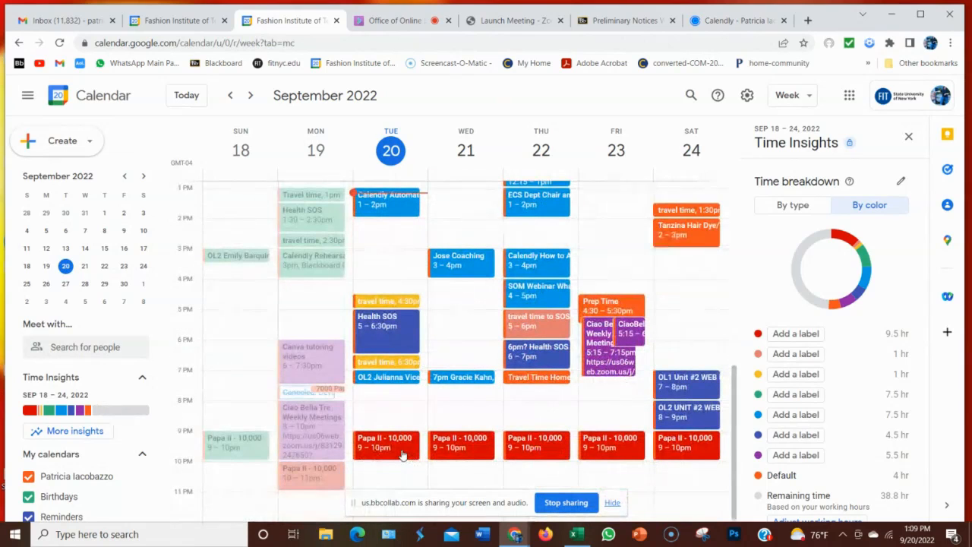
right_click(400, 446)
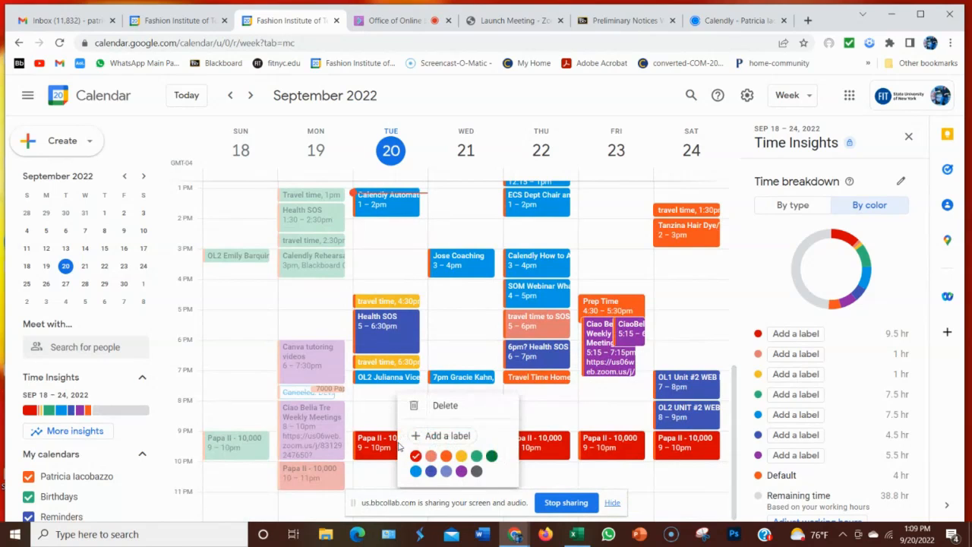
click(476, 472)
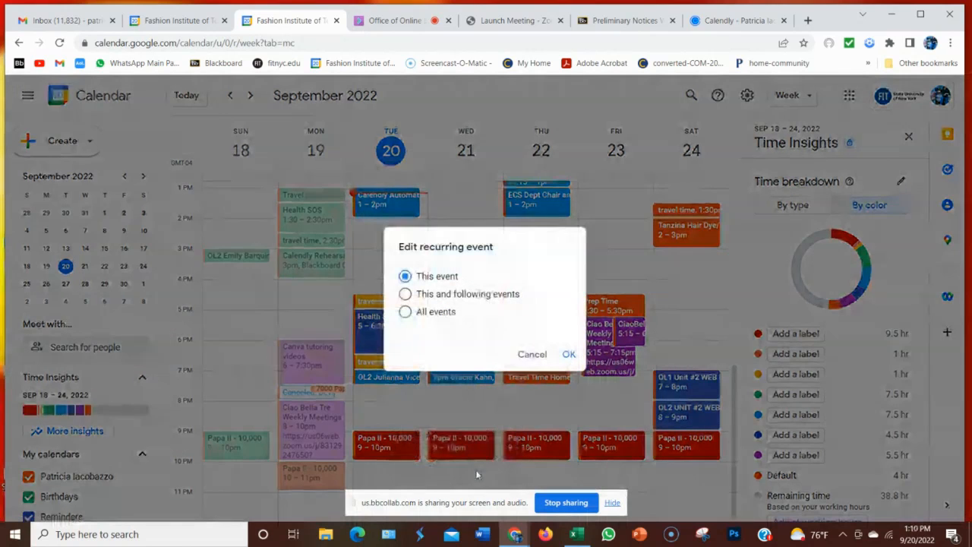
click(568, 354)
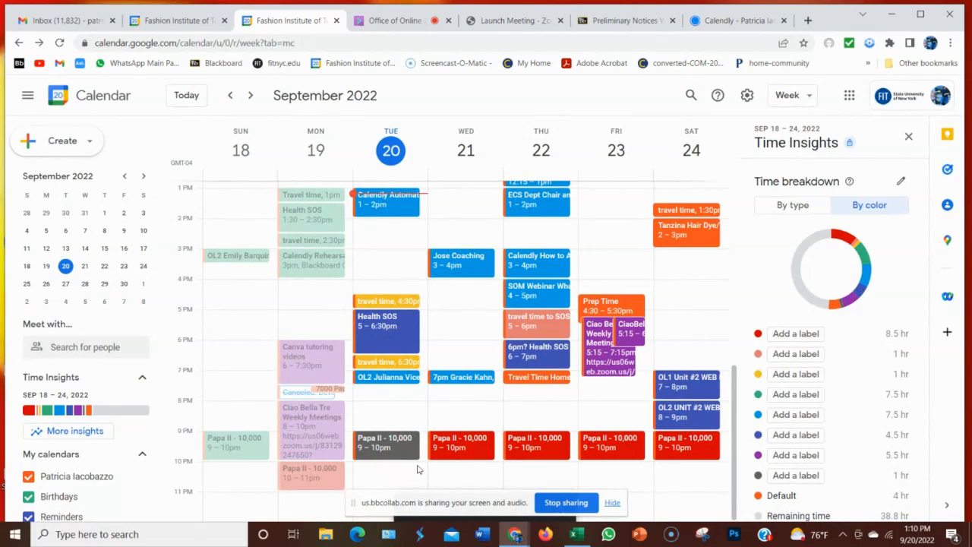
- Examine the color-coded events from morning to evening across the September 18–24 week
scroll(389, 418, up, 3)
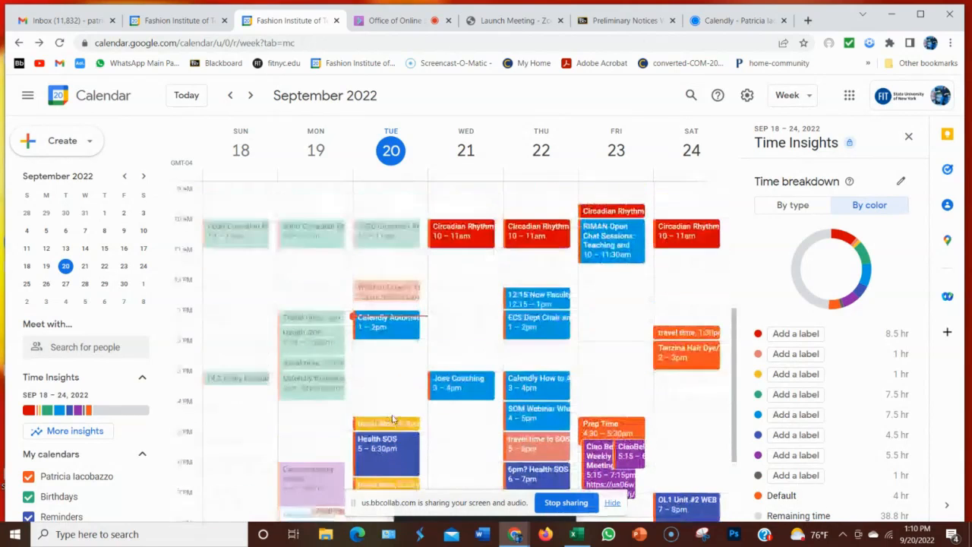
scroll(387, 414, down, 2)
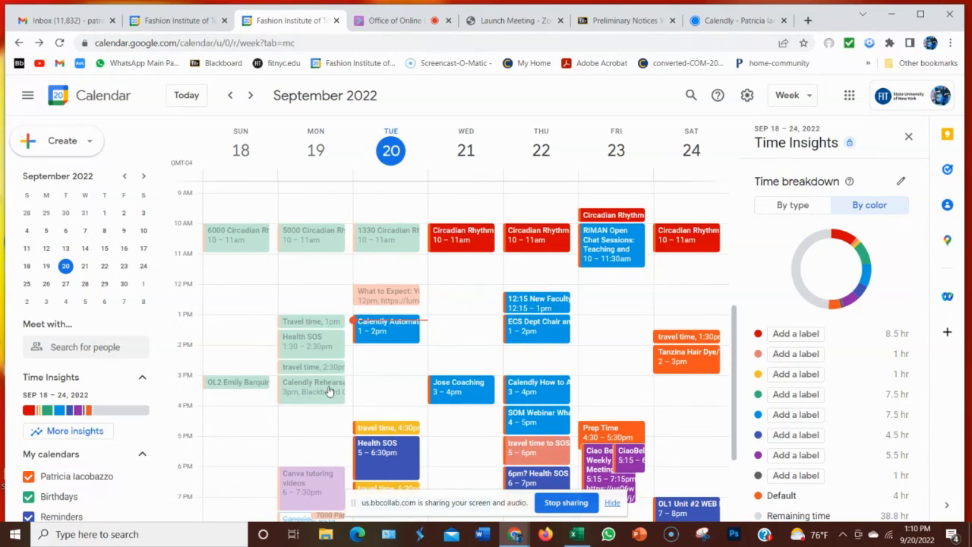
scroll(322, 388, down, 3)
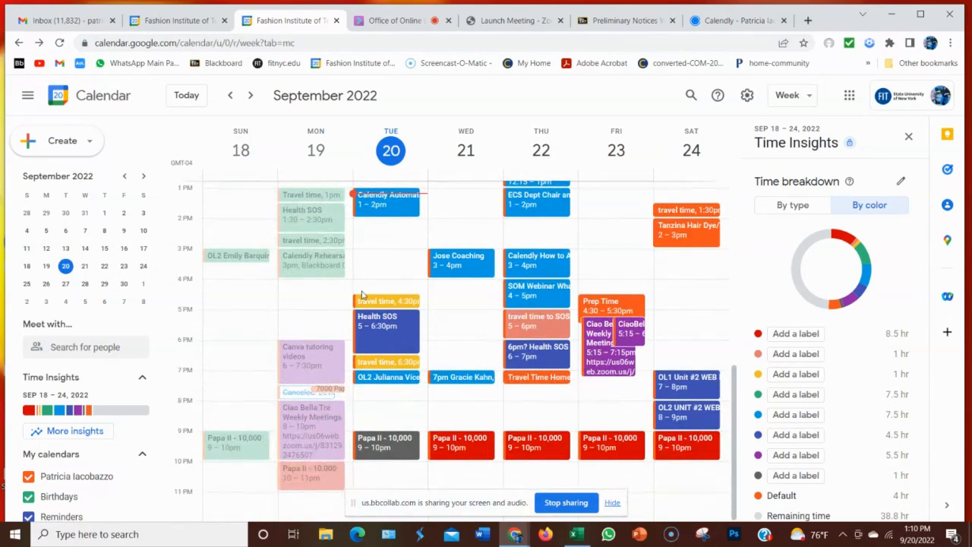
scroll(364, 296, up, 3)
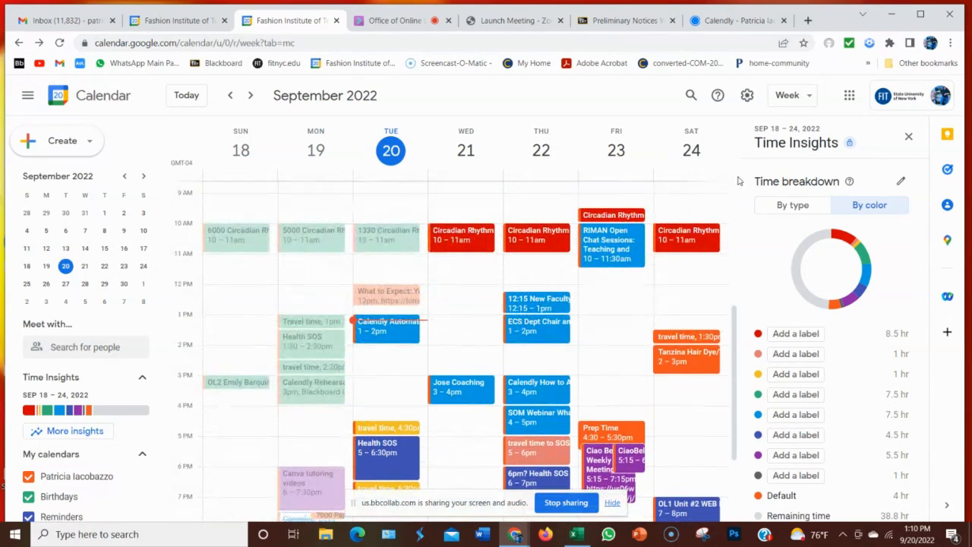
scroll(312, 502, down, 2)
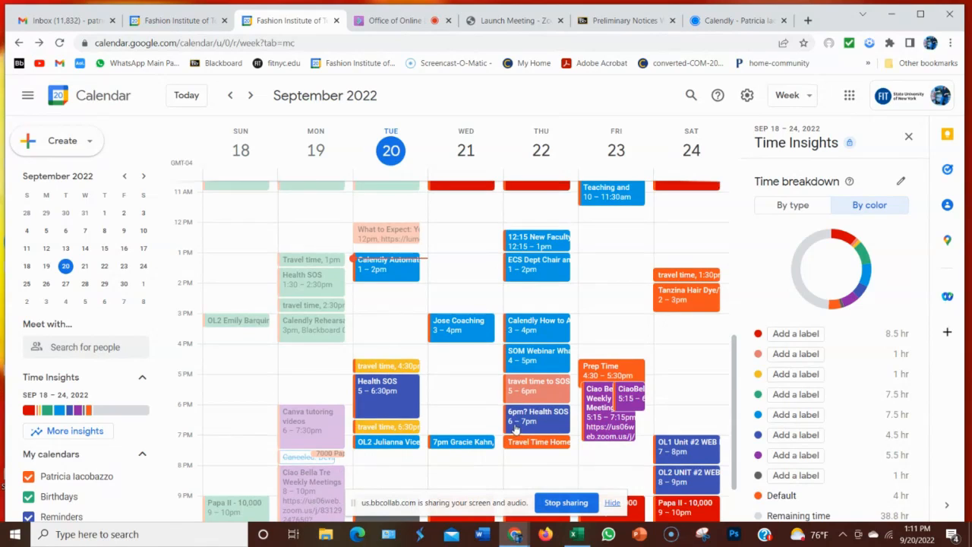
scroll(486, 402, up, 4)
scroll(472, 370, down, 2)
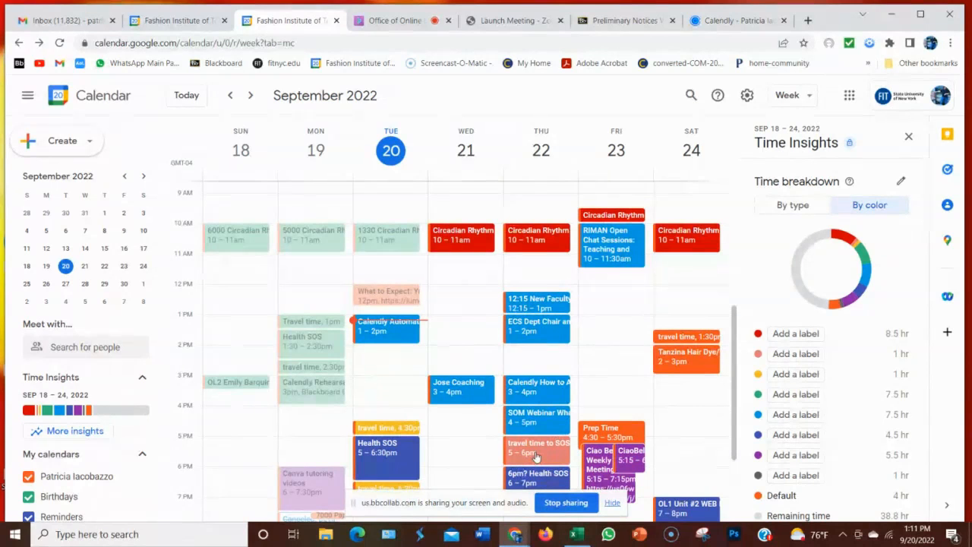
- Try to recolor Thursday's "travel time to SOS Health" event from its full event details and save the event
scroll(536, 455, down, 3)
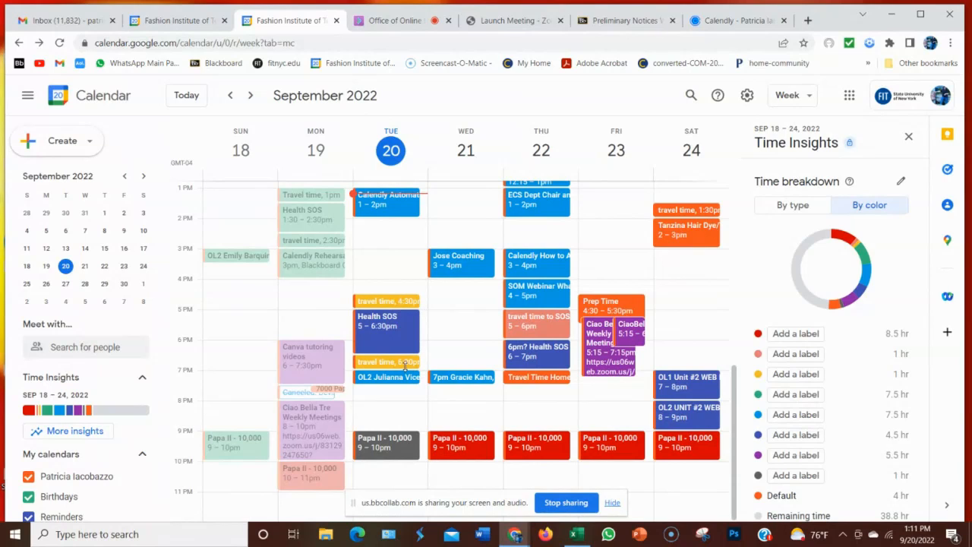
click(554, 332)
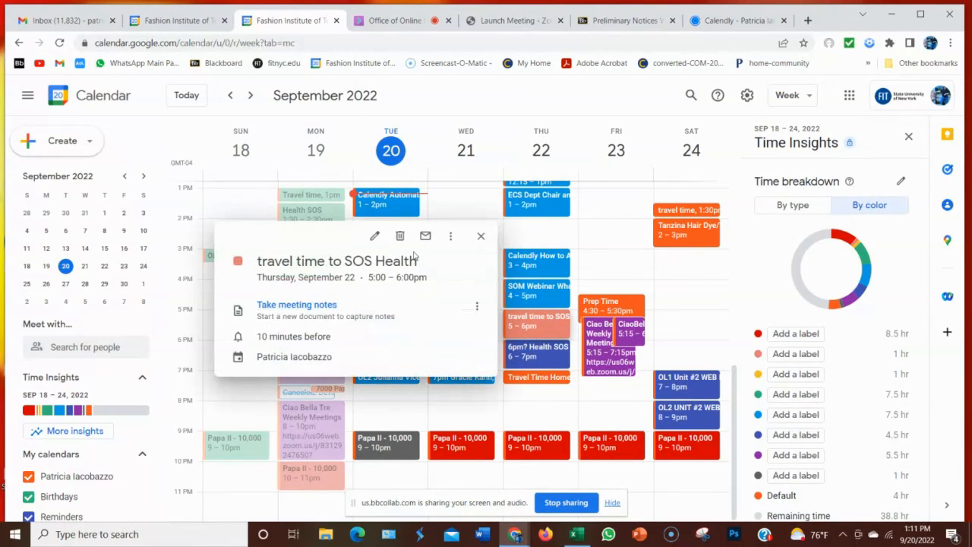
click(375, 240)
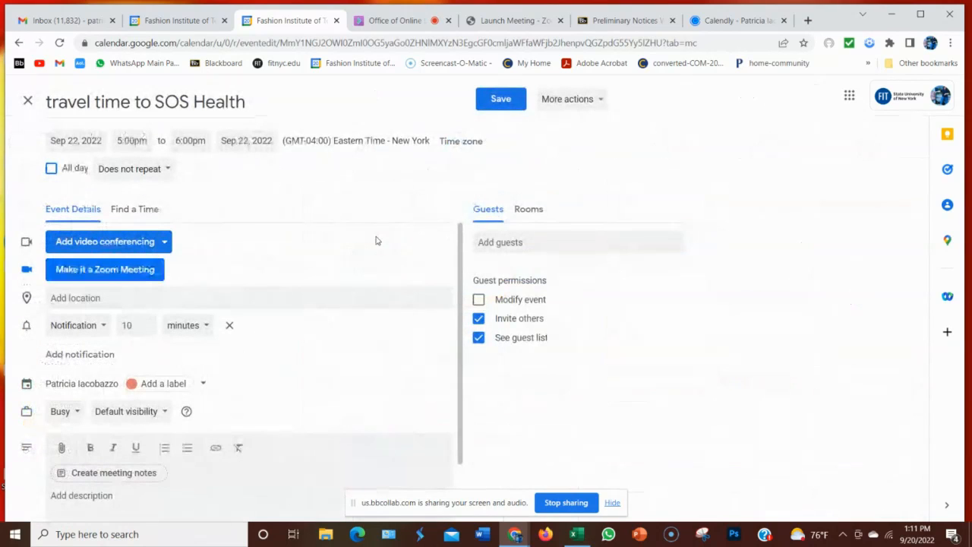
scroll(267, 334, down, 2)
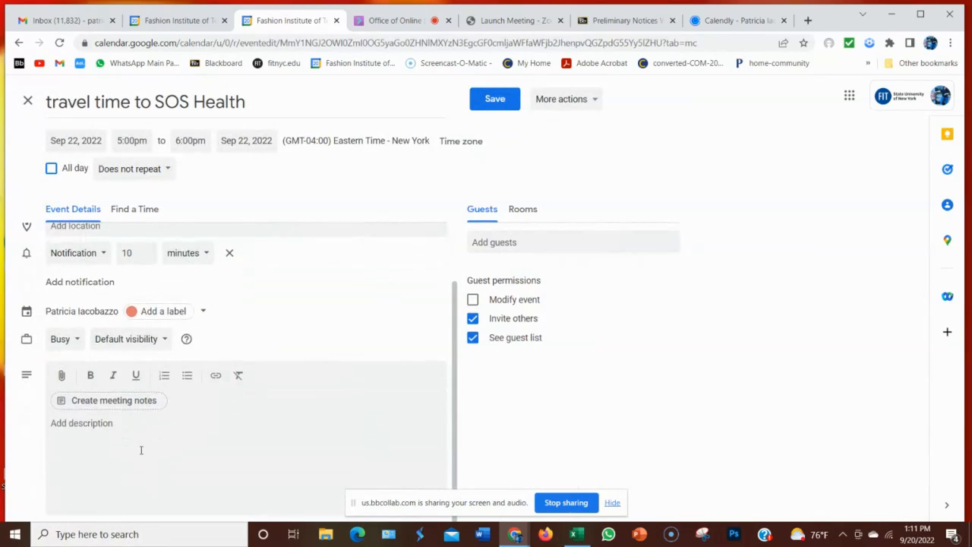
scroll(231, 395, up, 2)
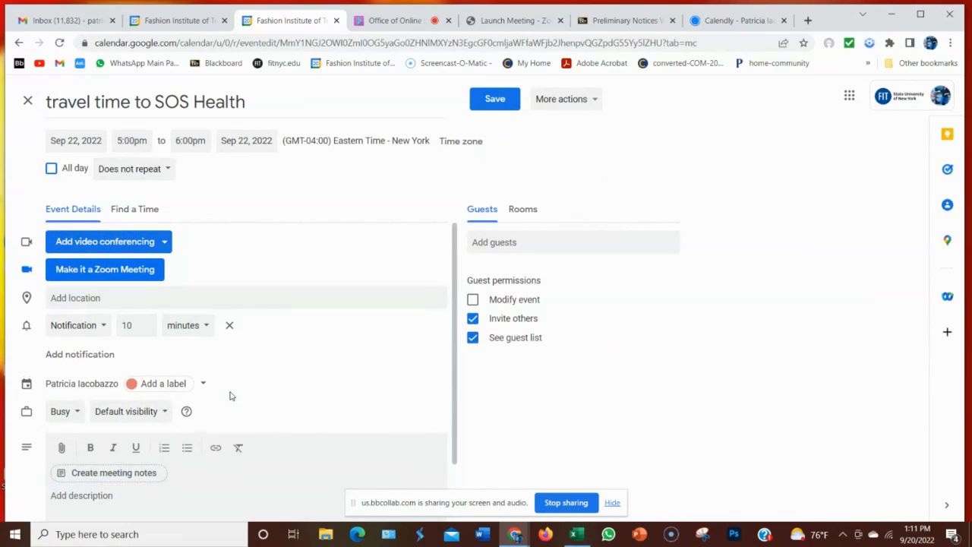
click(203, 385)
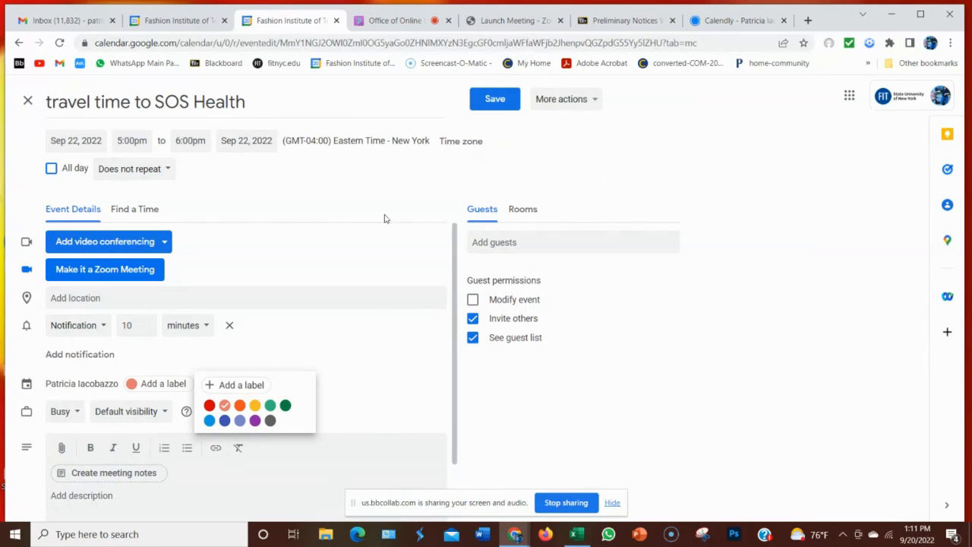
click(497, 99)
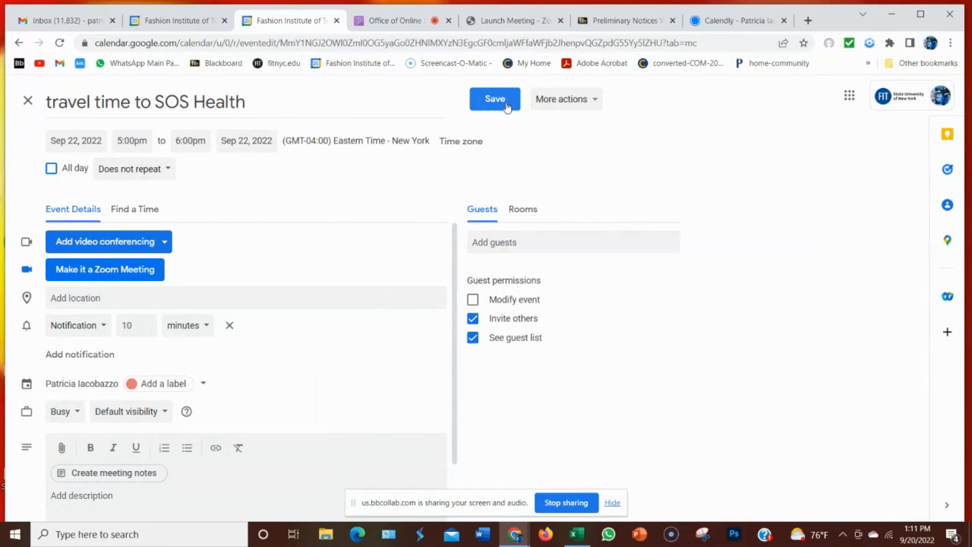
click(501, 111)
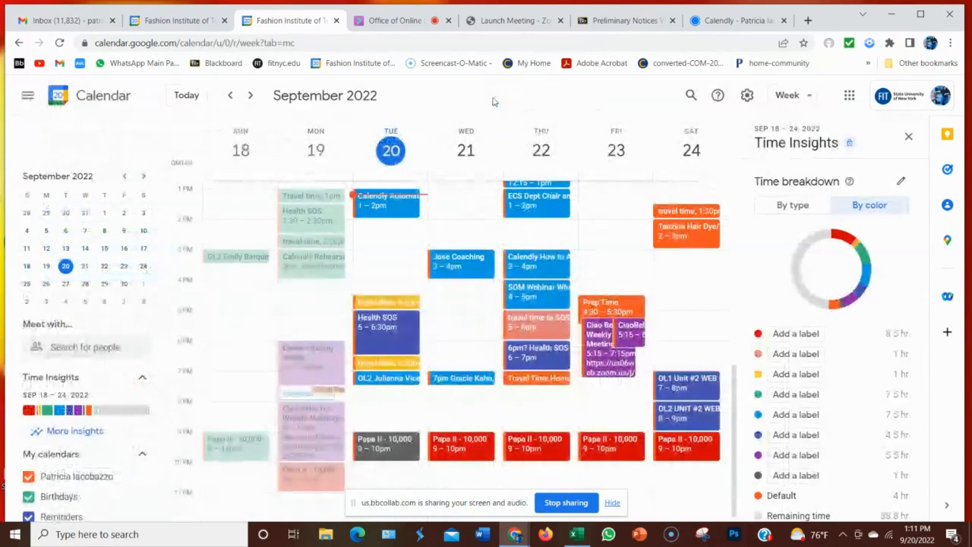
- Recolor Thursday's "travel time to SOS Health" and "Travel Time Home" events yellow
right_click(544, 333)
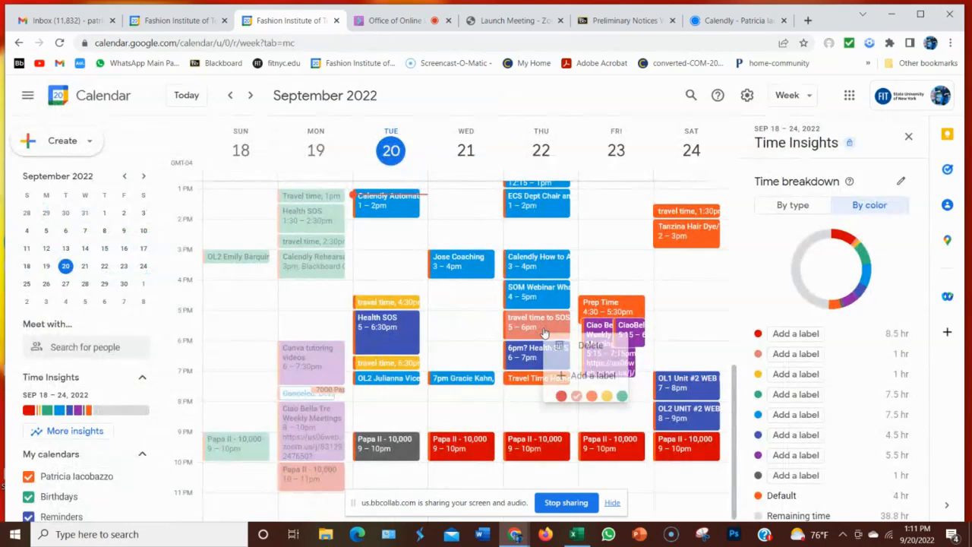
click(607, 396)
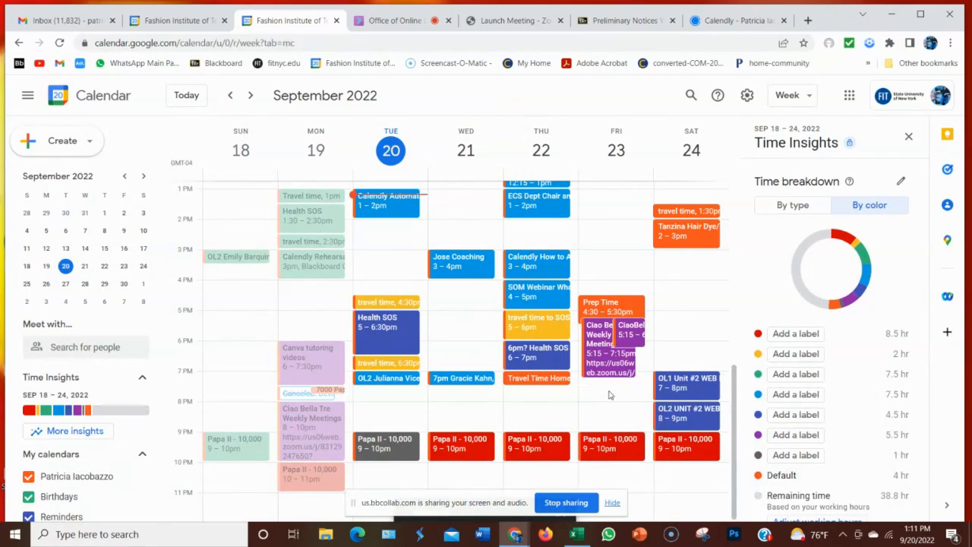
right_click(541, 379)
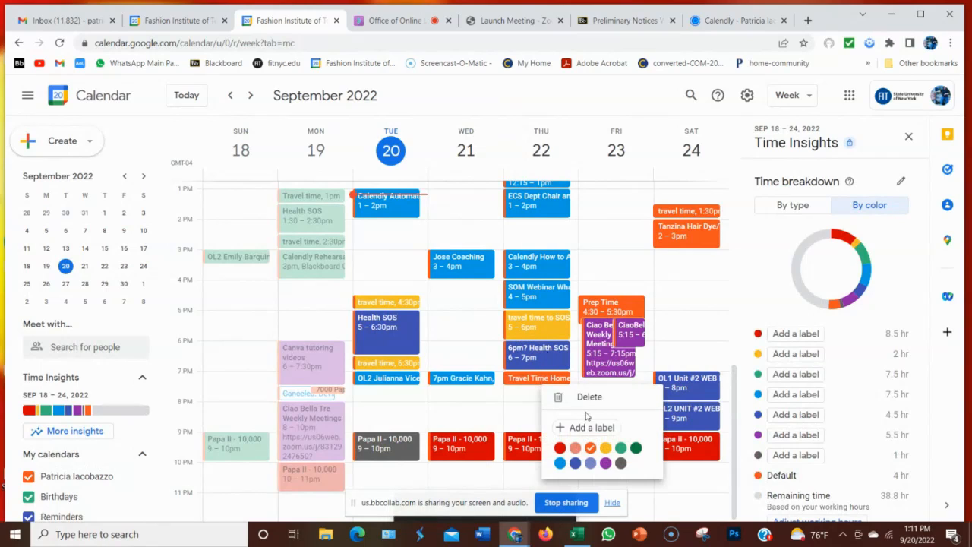
click(605, 447)
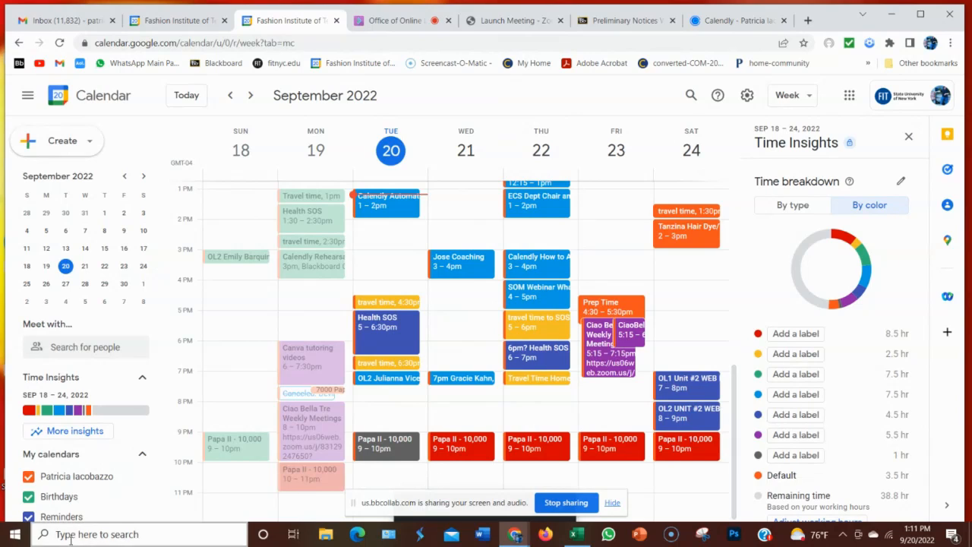
- Review the full details of Saturday's "OL1 Unit #2 WEB EX ALTERNATE SESSION" event, including its recurrence, and save it without edits
click(682, 389)
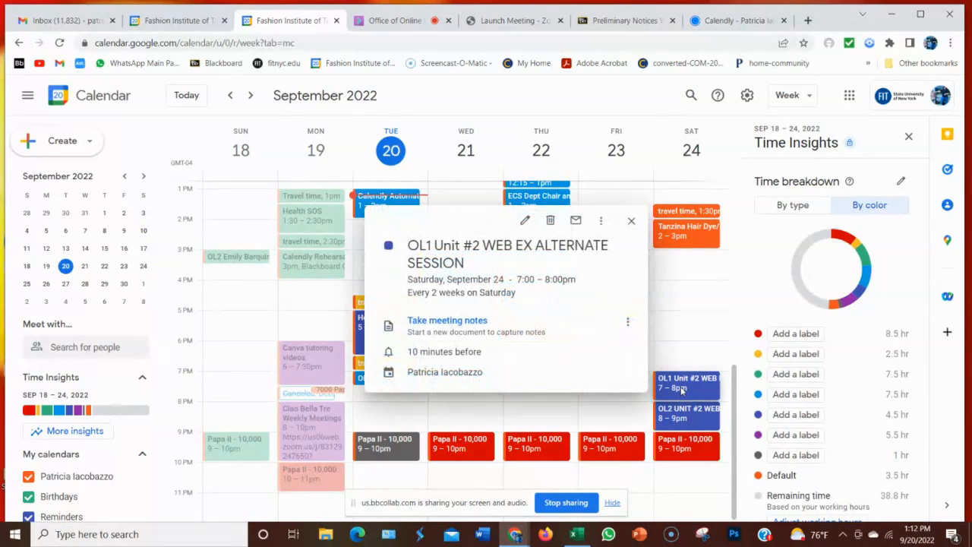
click(524, 220)
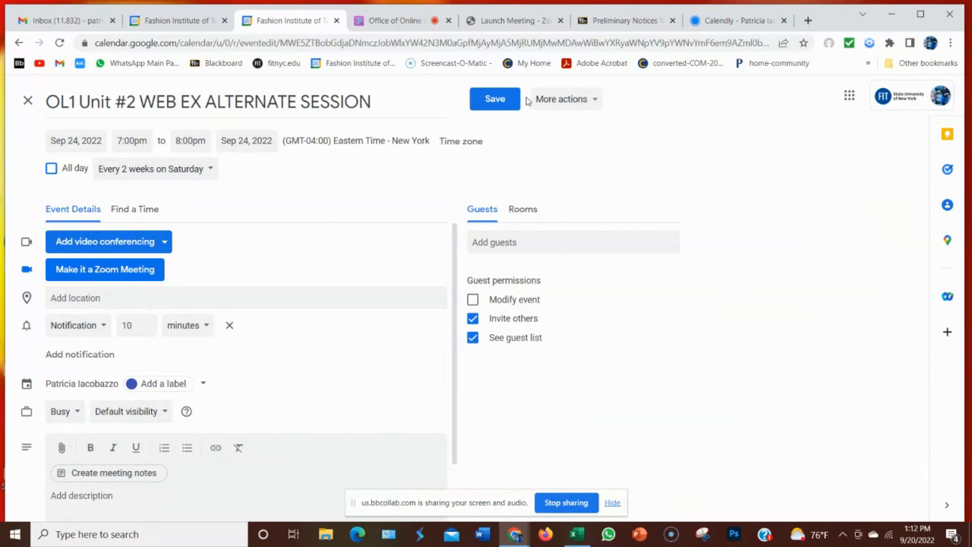
click(495, 99)
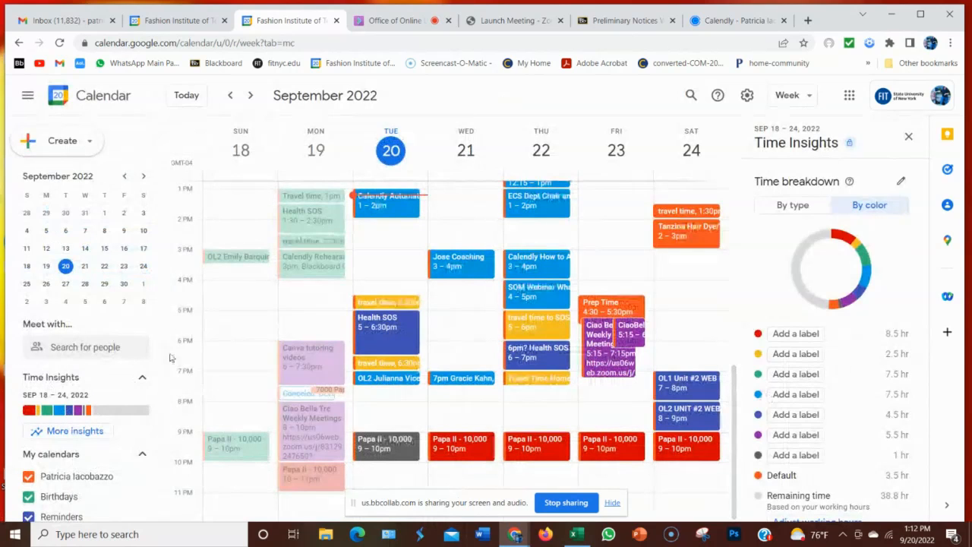
- Look at the October 2–8 week for the alternate Saturday sessions and return to the current week
click(142, 267)
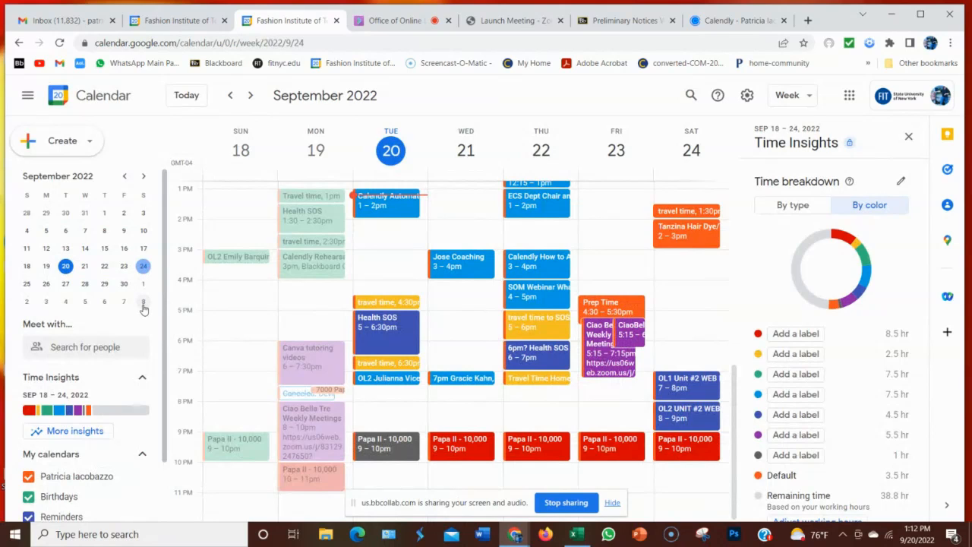
click(142, 302)
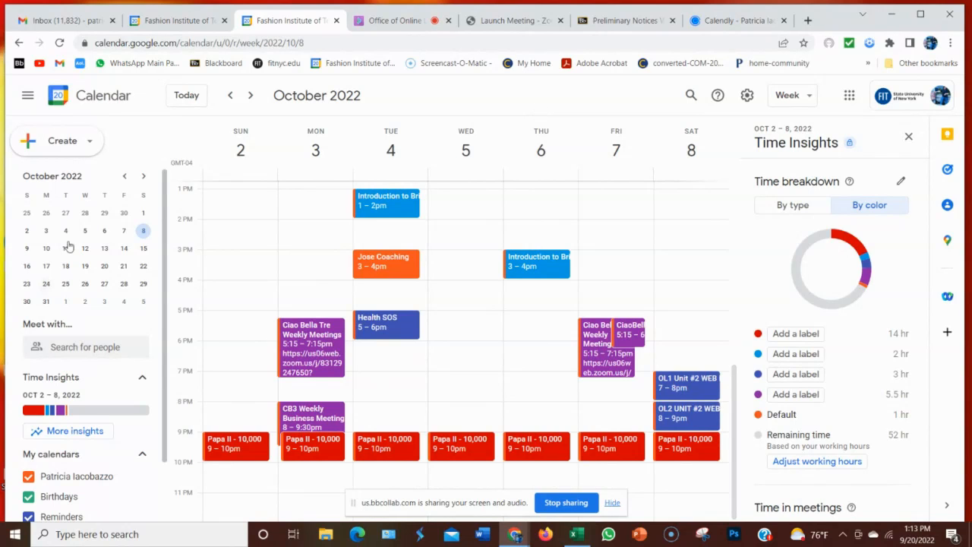
click(189, 101)
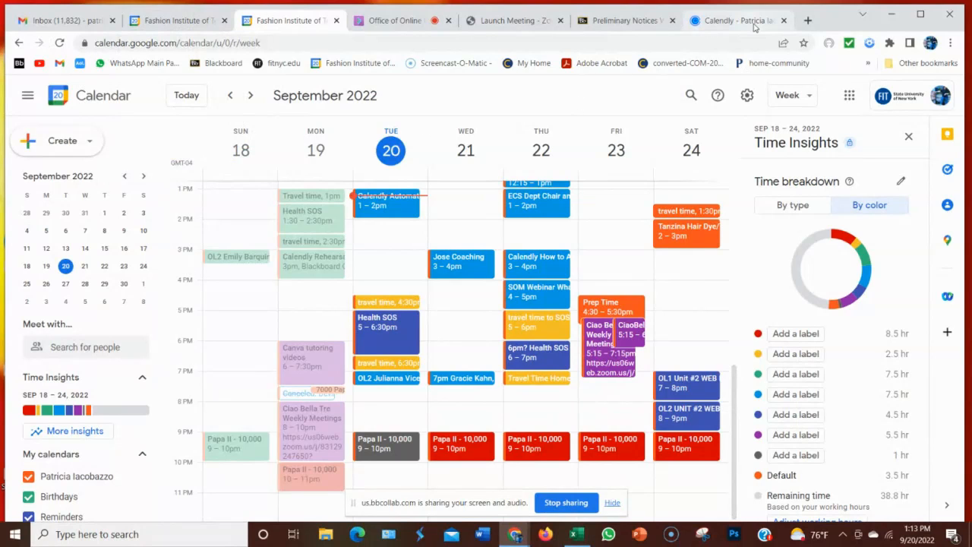
- From the Blackboard course's virtual office hours link, open Calendly's COACHINGS 30 Minute Meeting and browse the available dates through December 2022
click(622, 24)
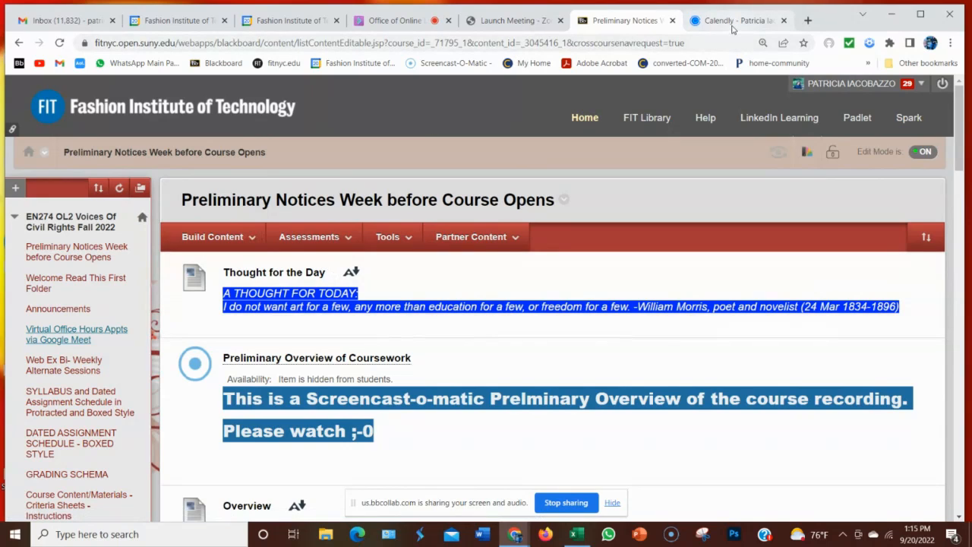
click(83, 334)
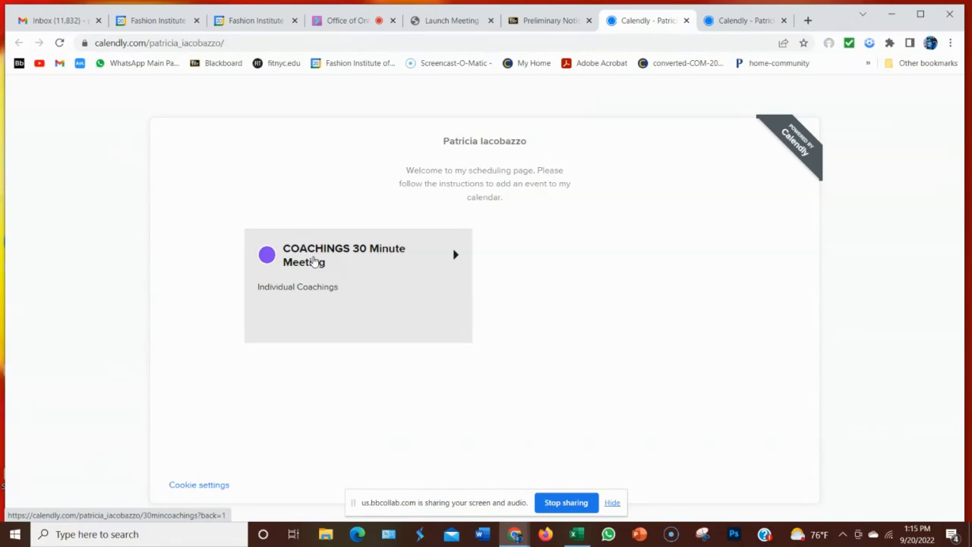
click(314, 262)
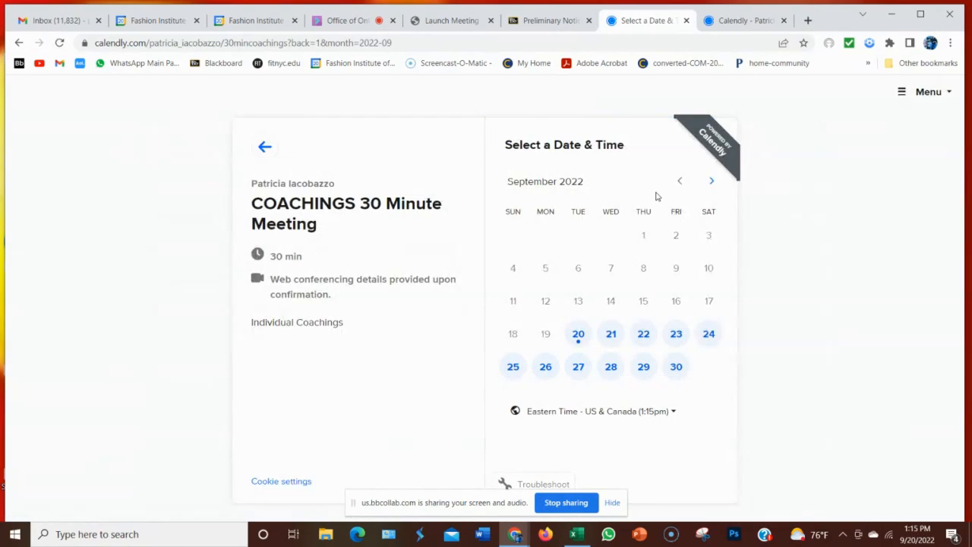
click(711, 183)
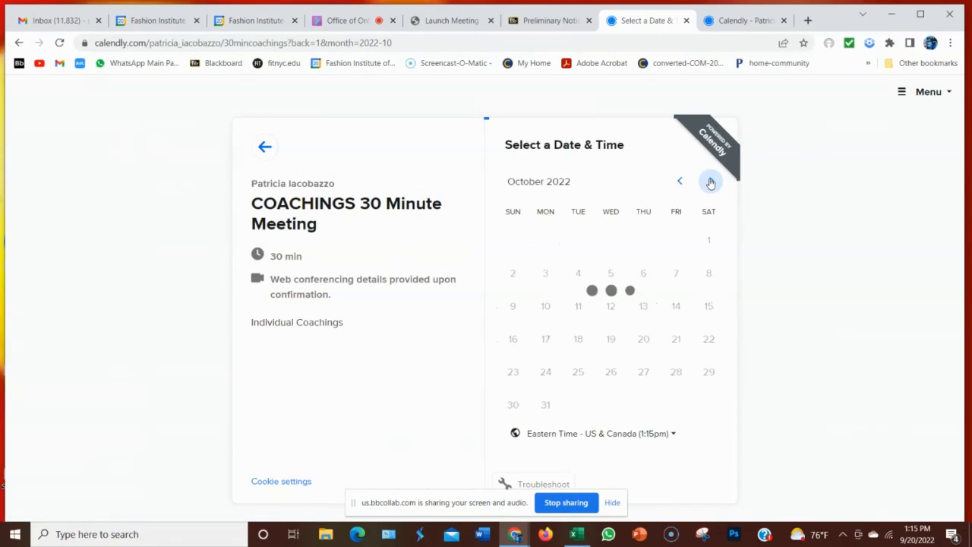
click(710, 183)
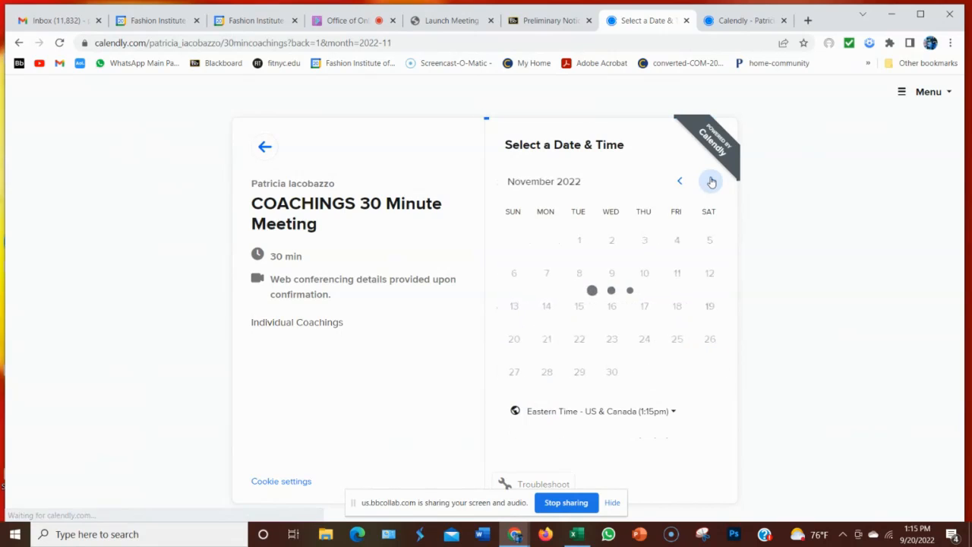
click(711, 182)
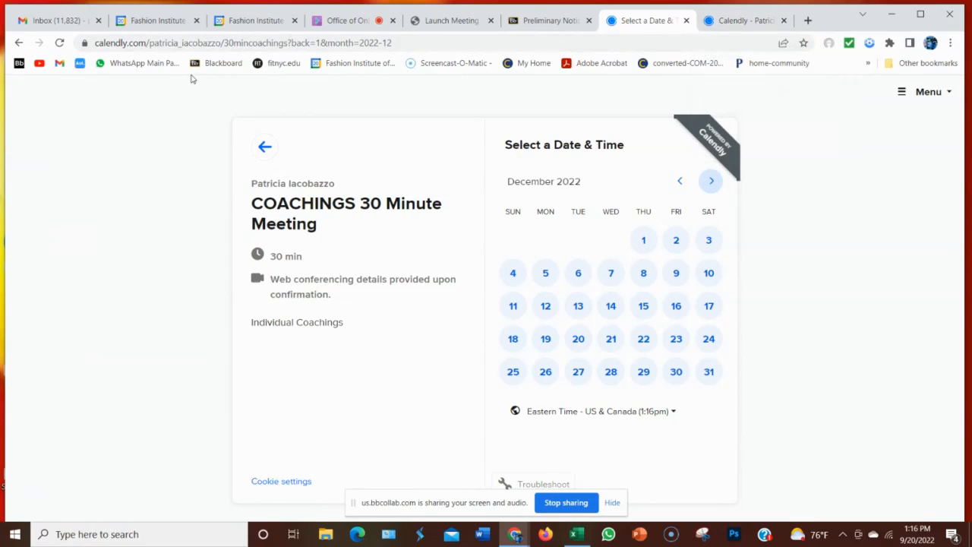
- On the other open Calendly page, choose the COACHINGS 30 Minute Meeting and confirm the 7:30pm slot on Tuesday, September 20
click(349, 25)
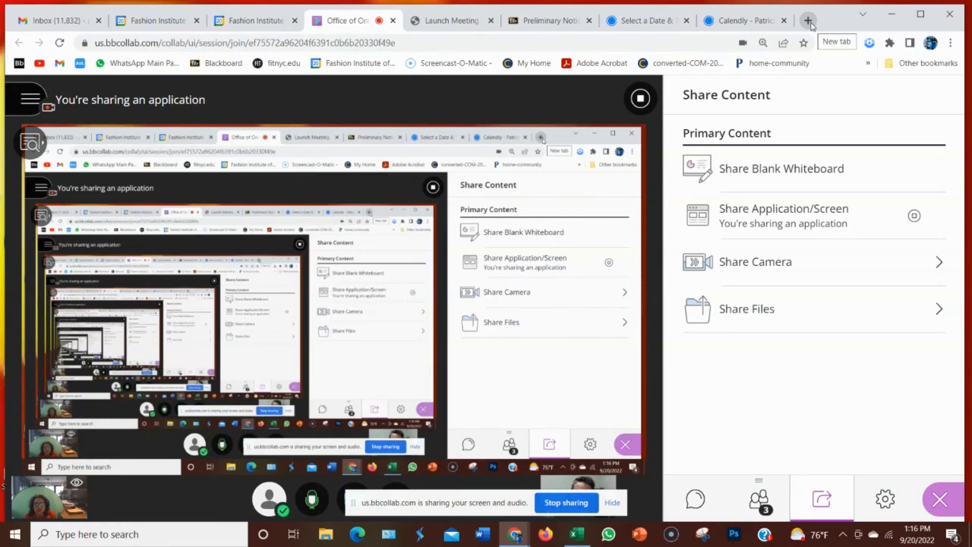
click(764, 21)
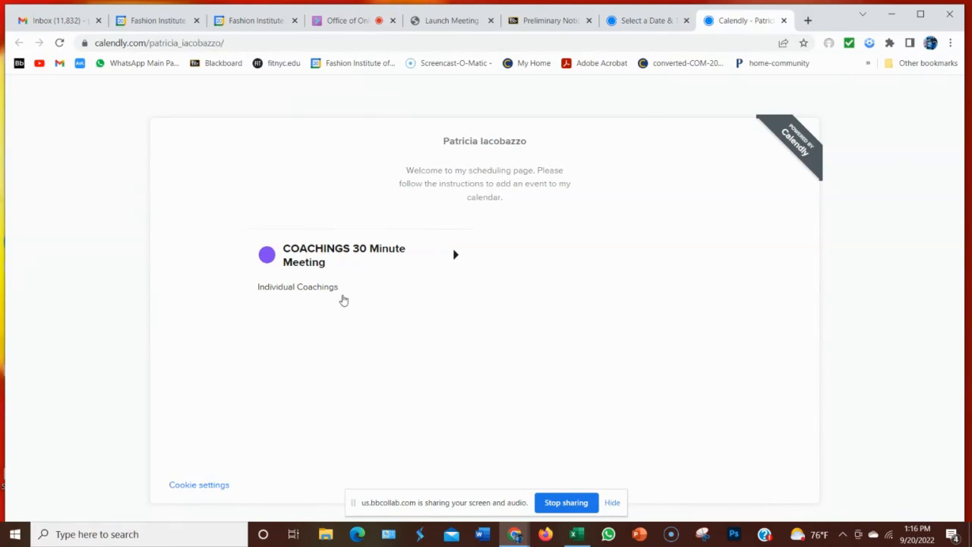
click(318, 263)
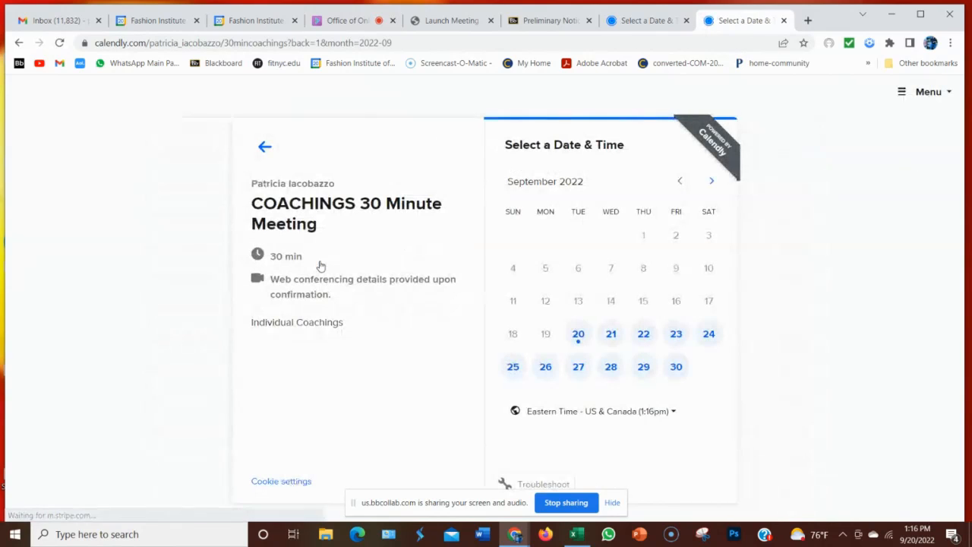
click(578, 334)
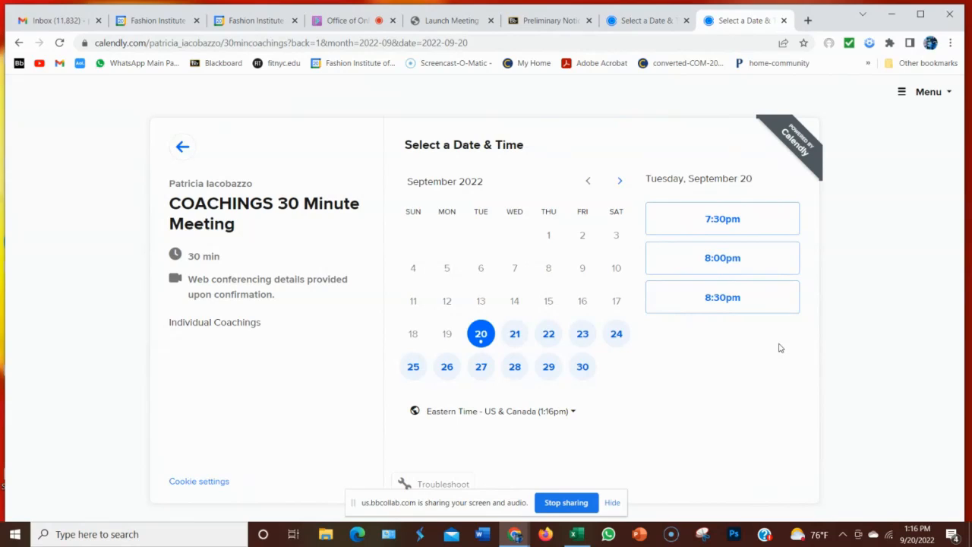
click(714, 221)
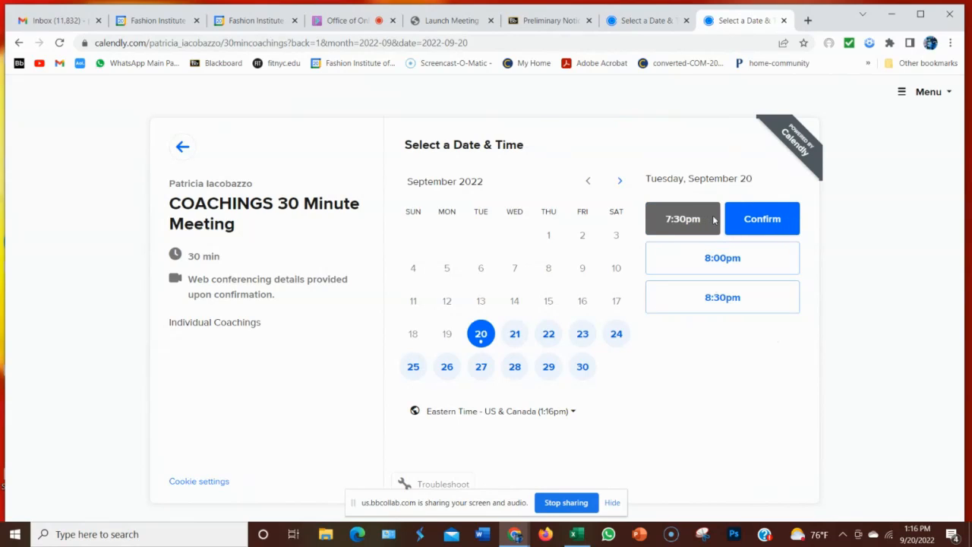
click(774, 222)
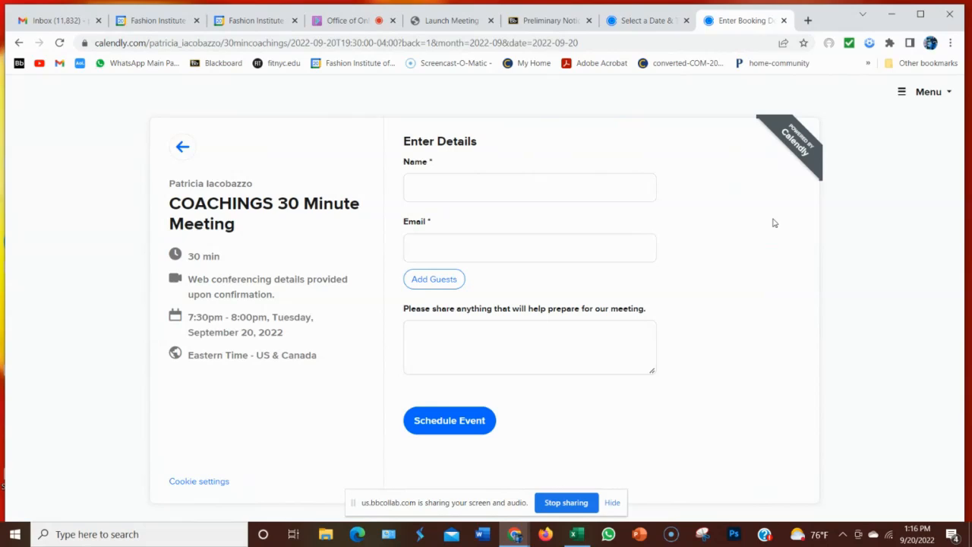
- Fill in the invitee's name and e-mail from the saved school profile, leave the preparation notes blank, and schedule the event
click(585, 196)
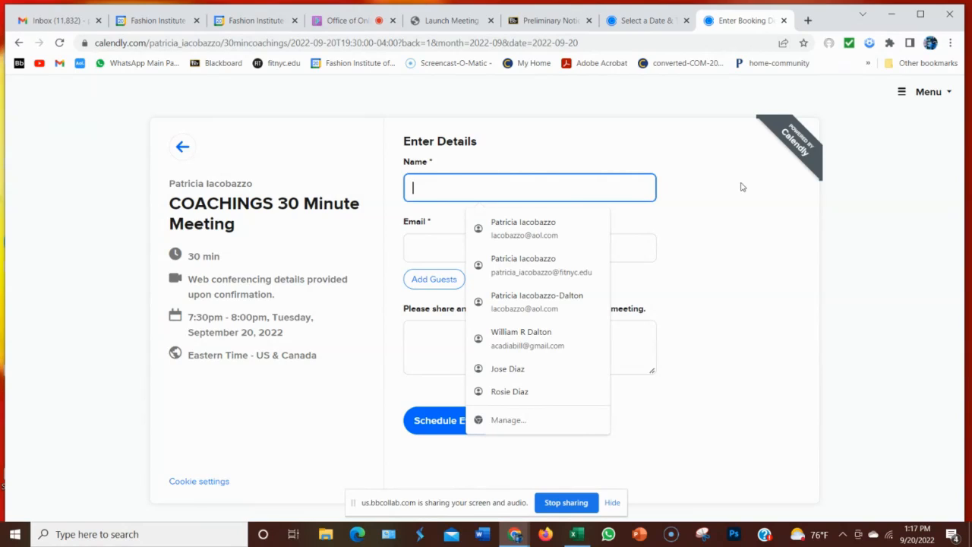
click(757, 328)
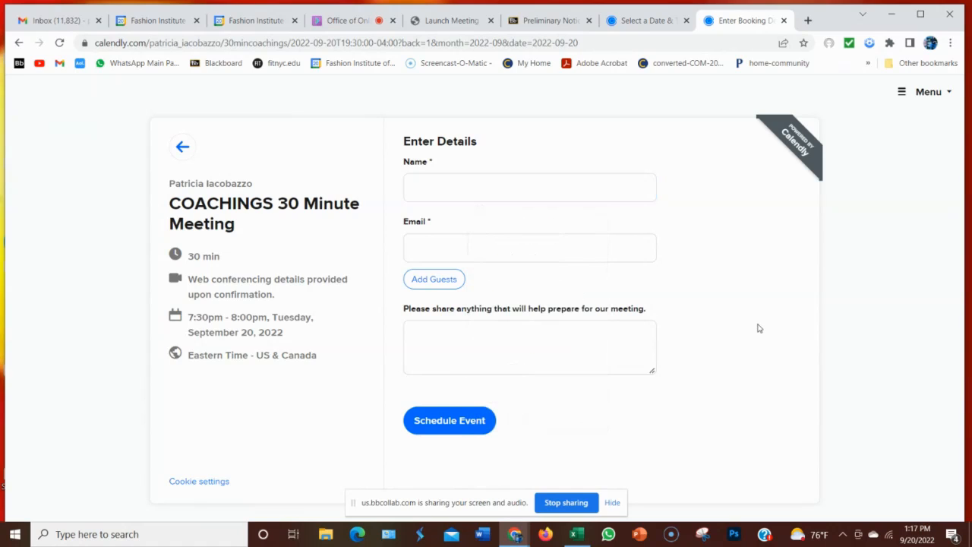
click(430, 195)
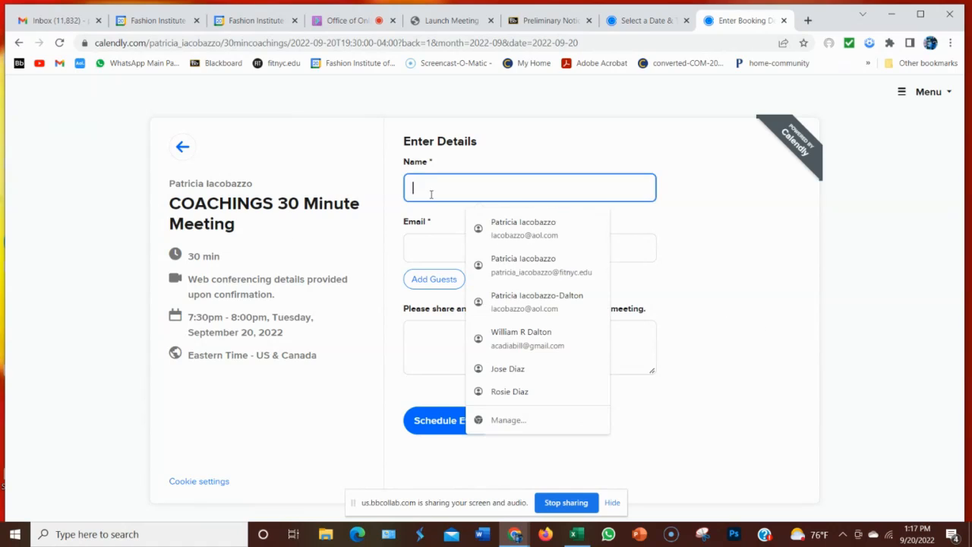
click(574, 273)
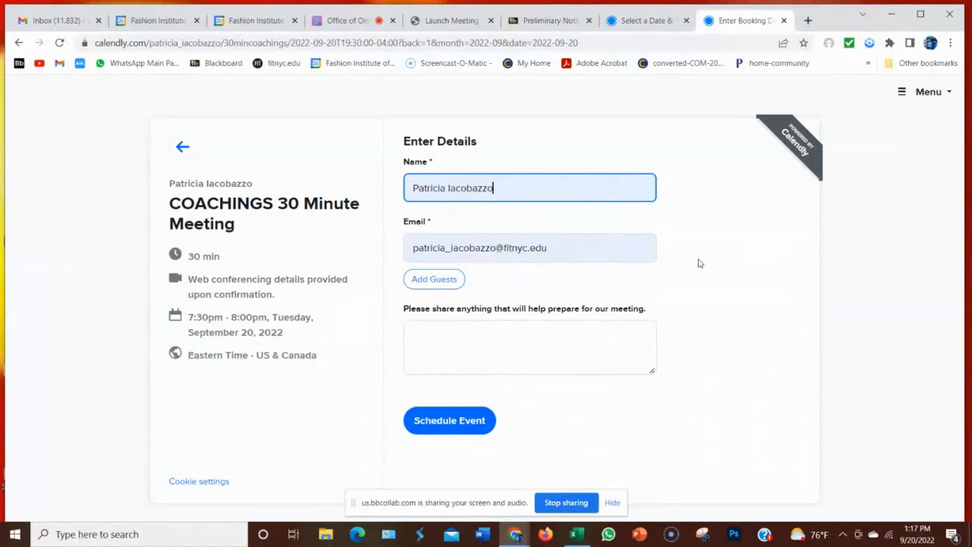
click(476, 335)
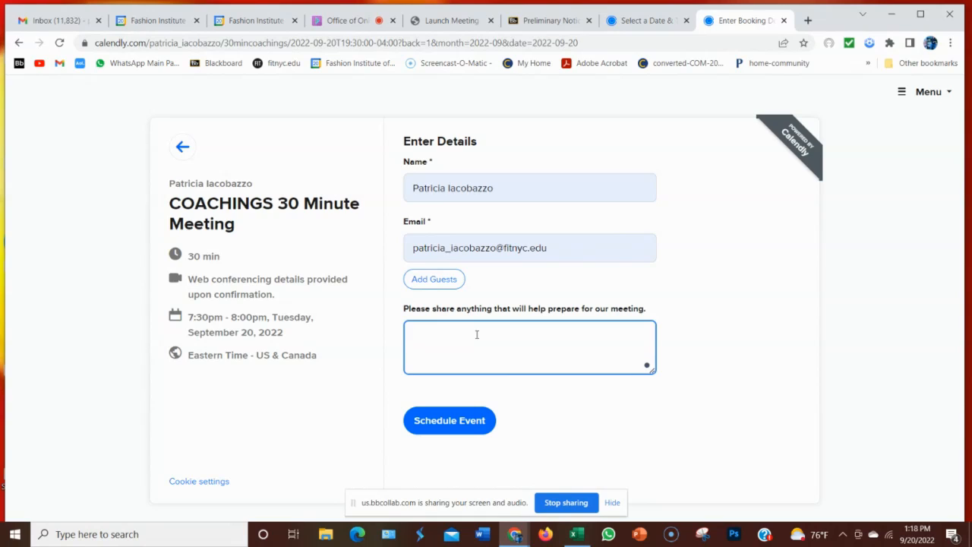
click(436, 426)
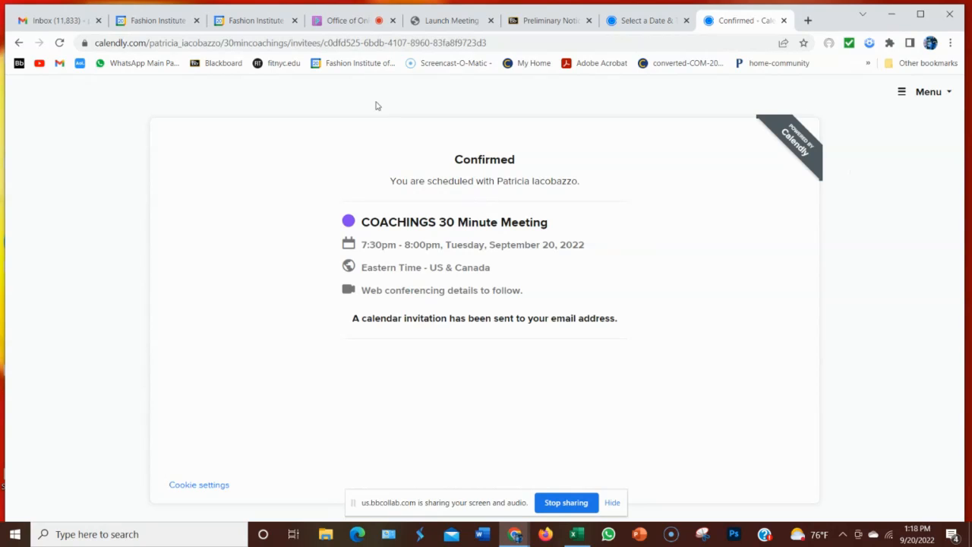
- Switch to Google Calendar, examine the September 18–24 week for the new booking and color coding, and select Saturday, September 24
click(264, 23)
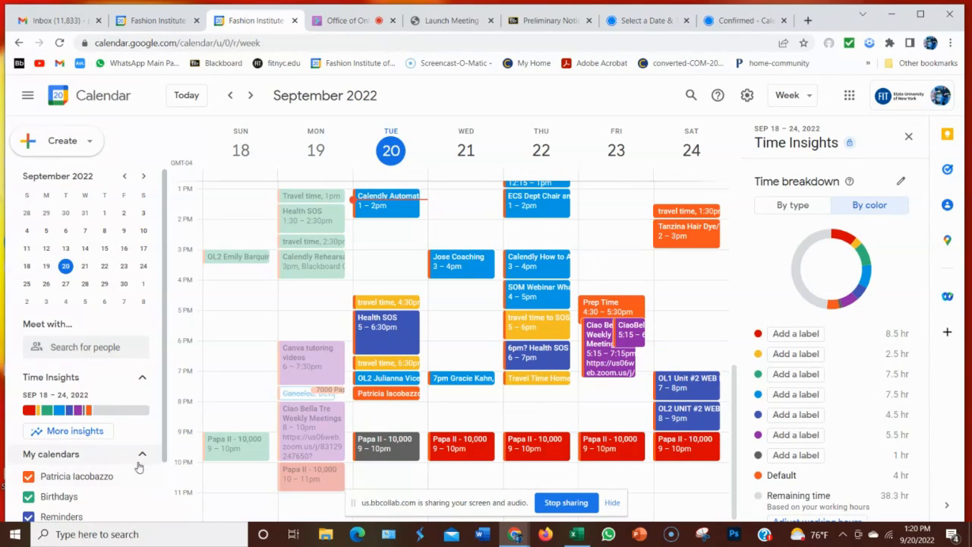
scroll(148, 456, down, 2)
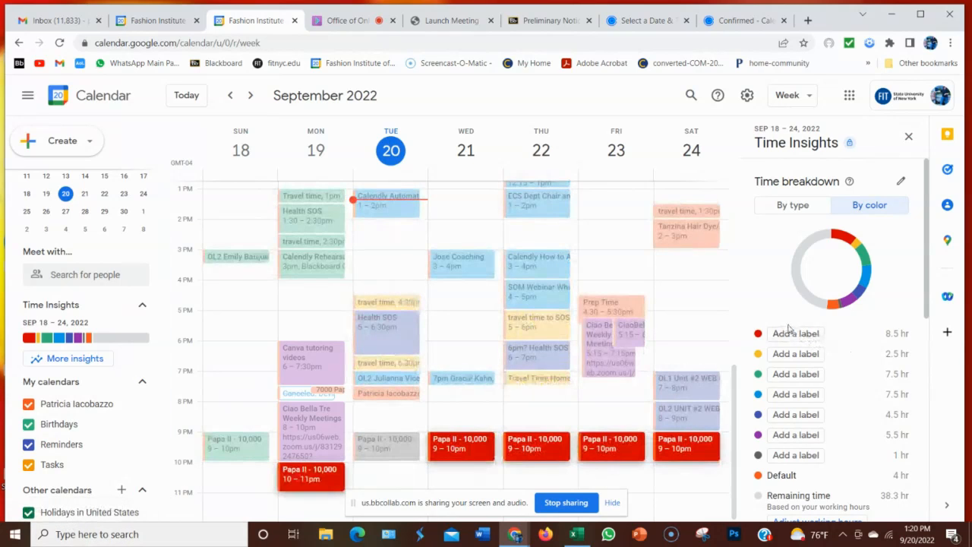
scroll(683, 295, up, 5)
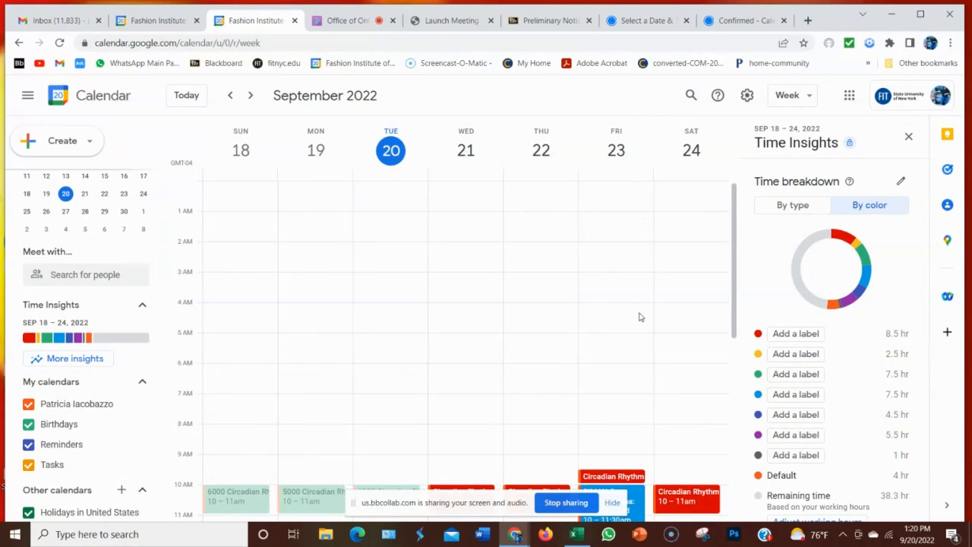
scroll(639, 318, down, 5)
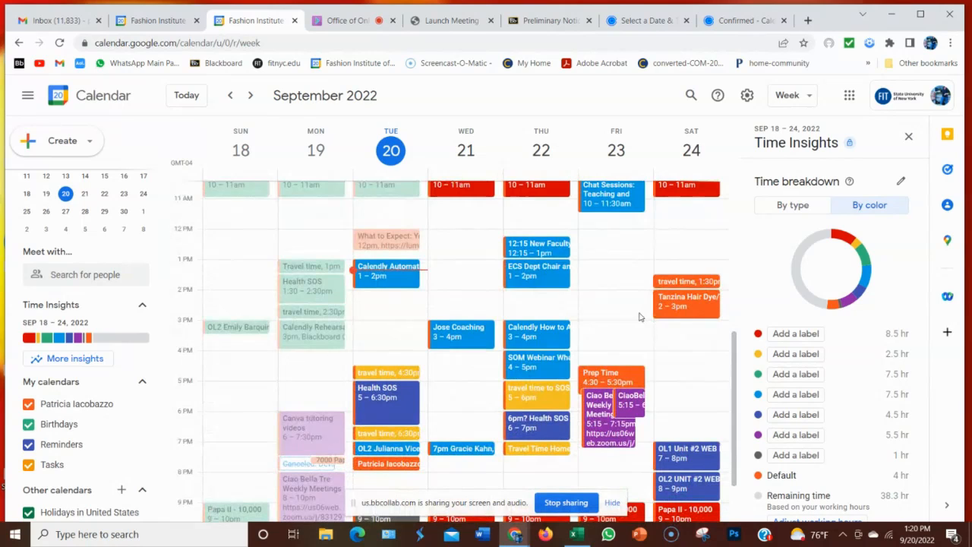
scroll(630, 317, up, 5)
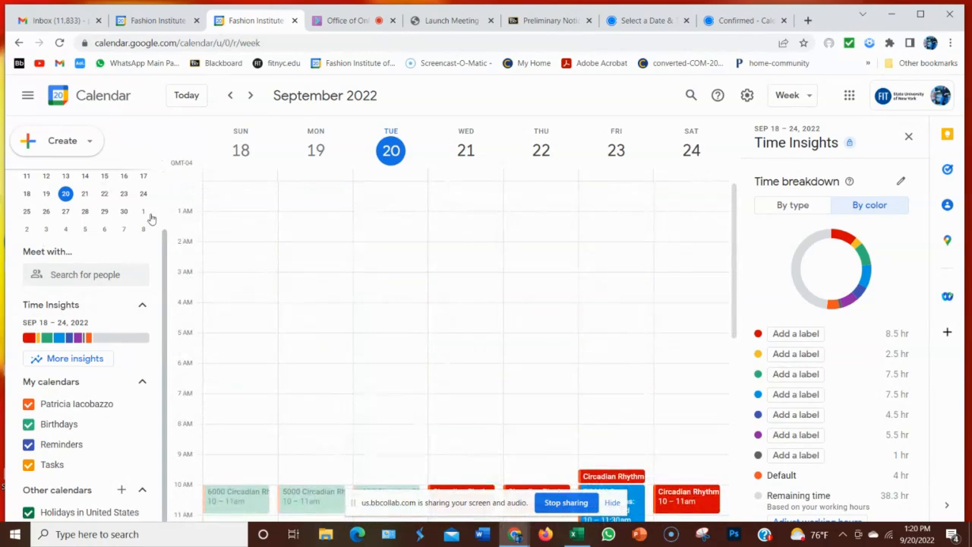
click(143, 193)
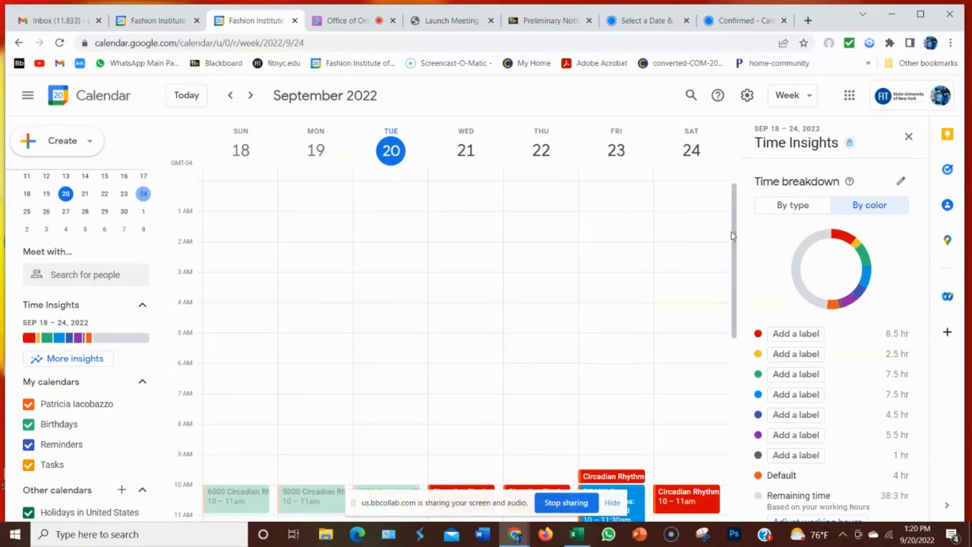
mouse_move(701, 181)
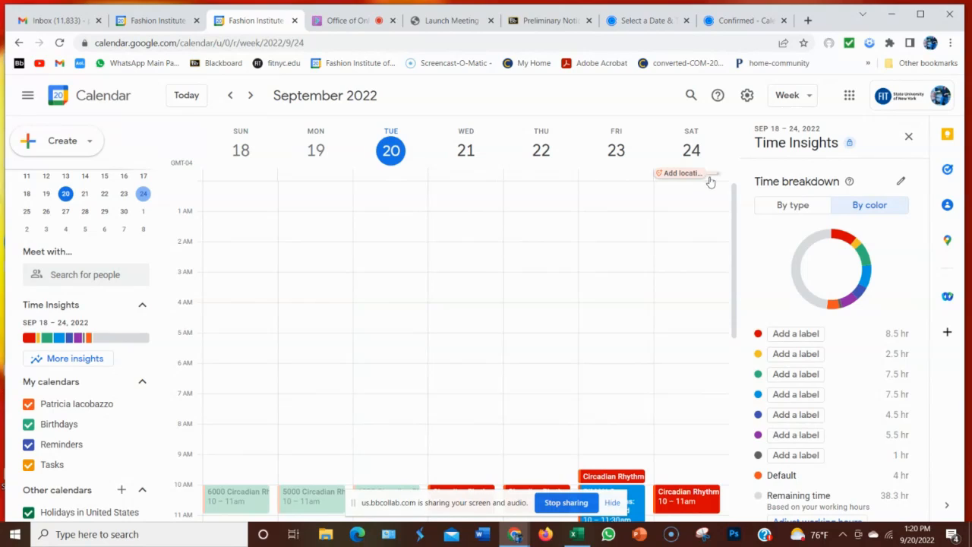
- Examine the color-coded events in the September 25 – October 1 week and return to the current week
click(27, 211)
mouse_move(229, 173)
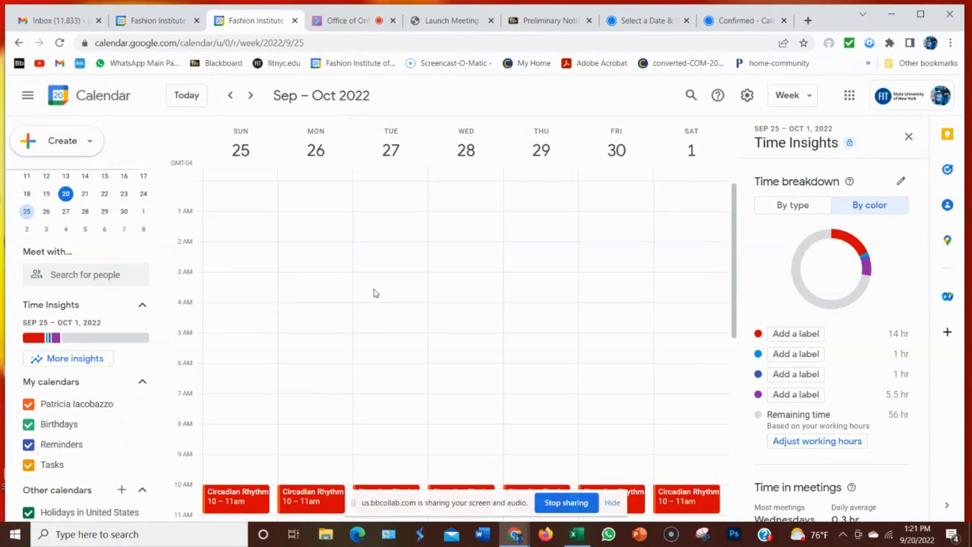
scroll(372, 293, down, 5)
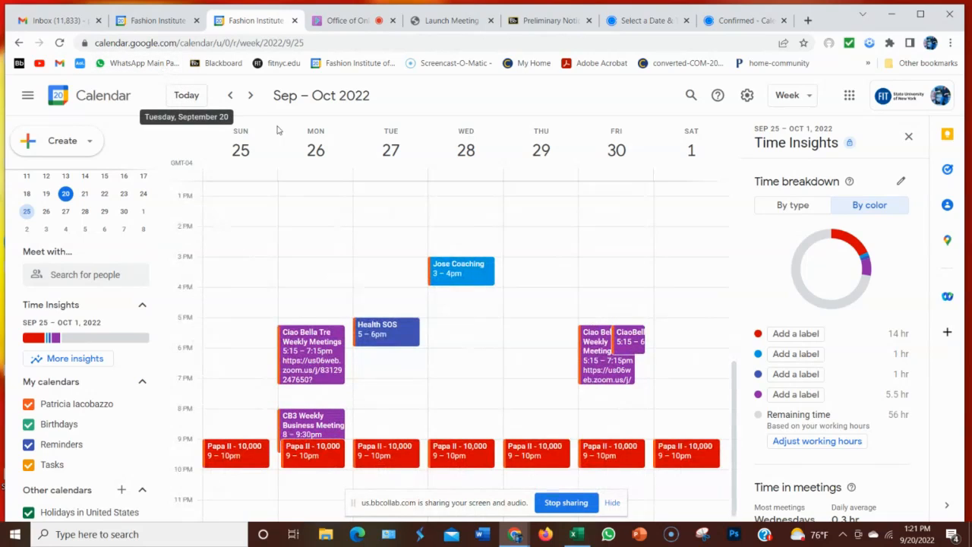
mouse_move(298, 174)
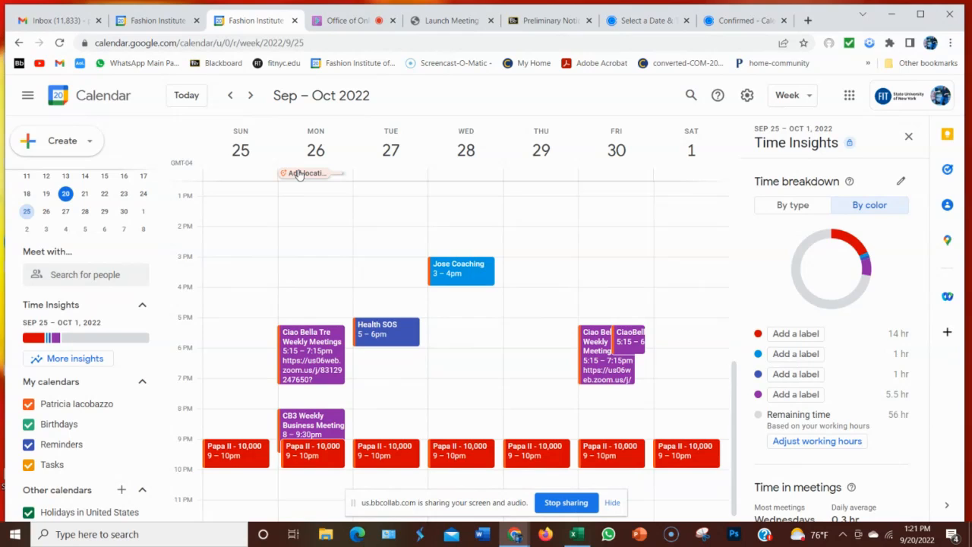
click(187, 101)
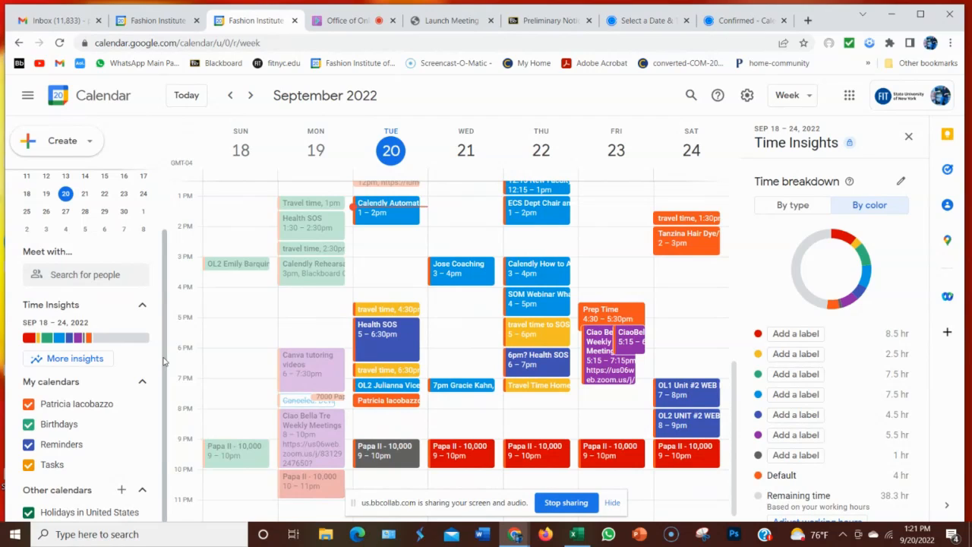
scroll(332, 325, up, 1)
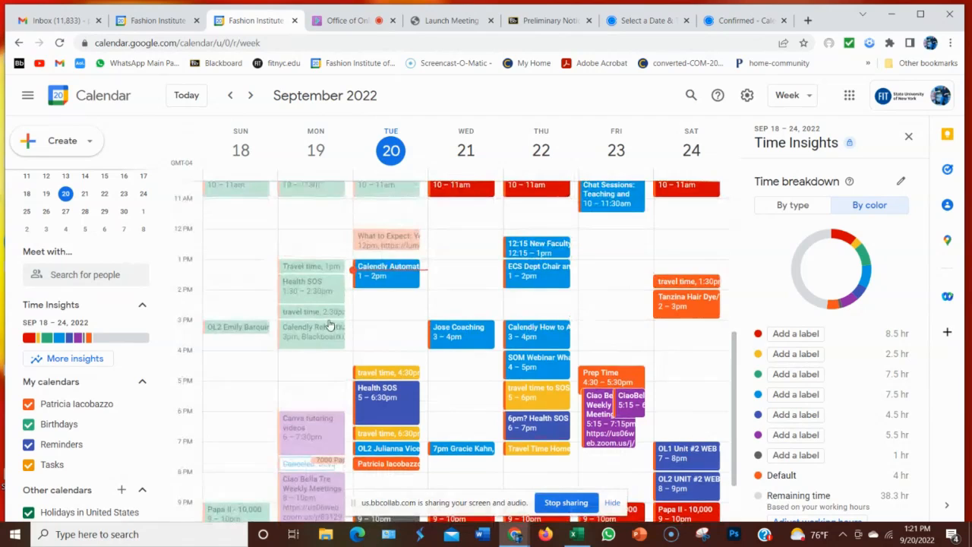
scroll(329, 325, up, 2)
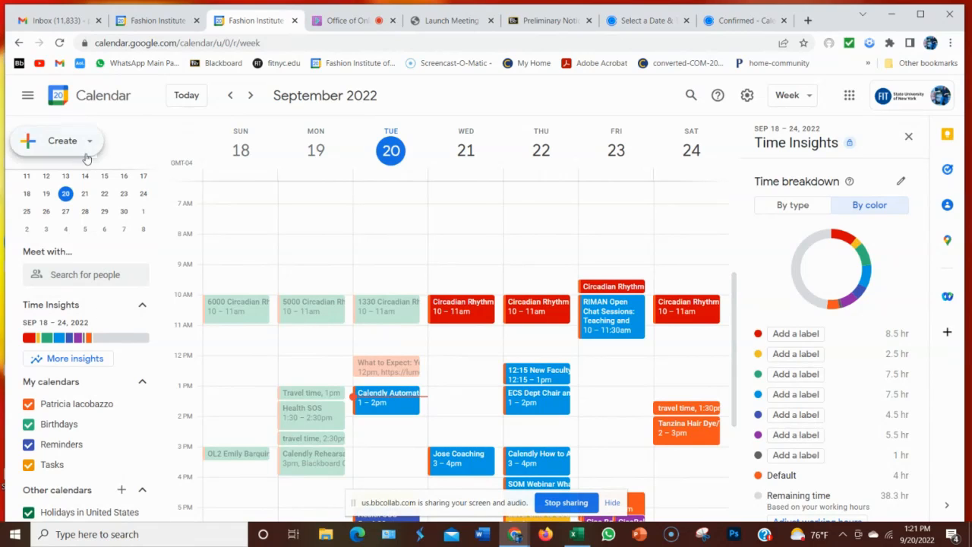
- Examine the color coding of the September 11–17 week and return to the September 18–24 week
click(144, 176)
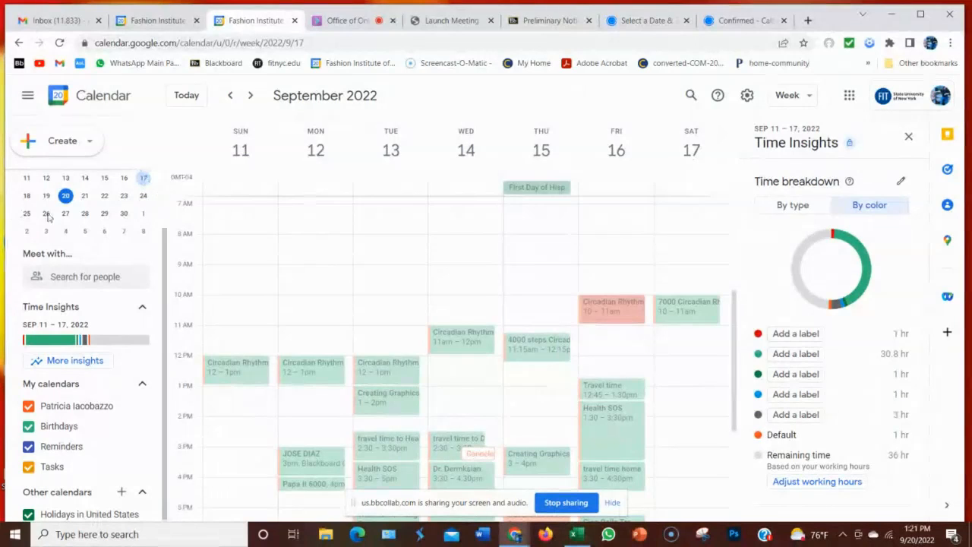
scroll(245, 334, up, 2)
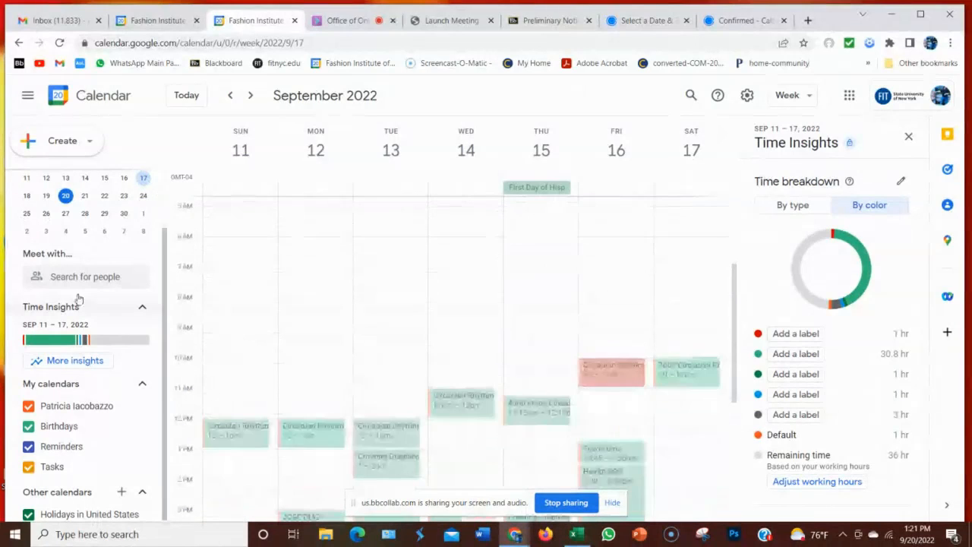
click(27, 197)
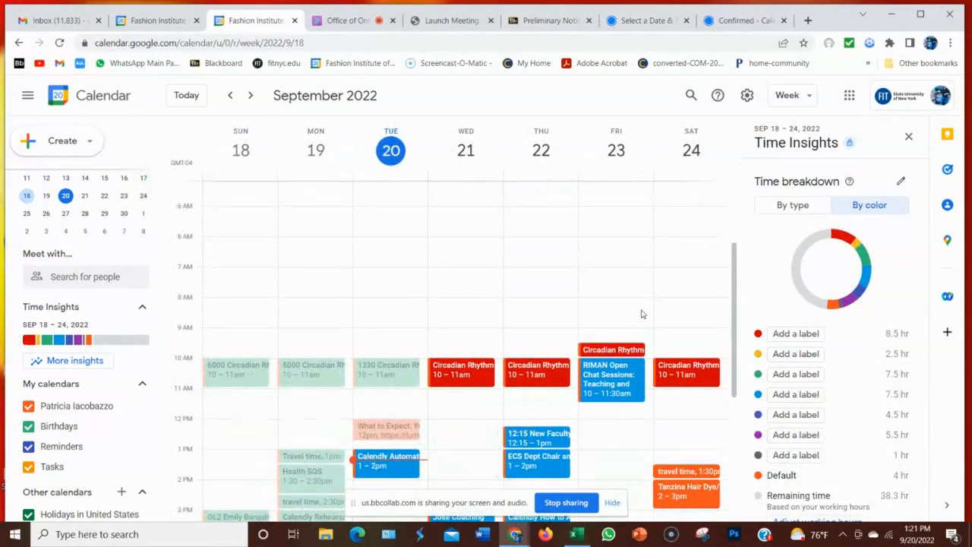
scroll(643, 313, down, 5)
scroll(645, 286, up, 10)
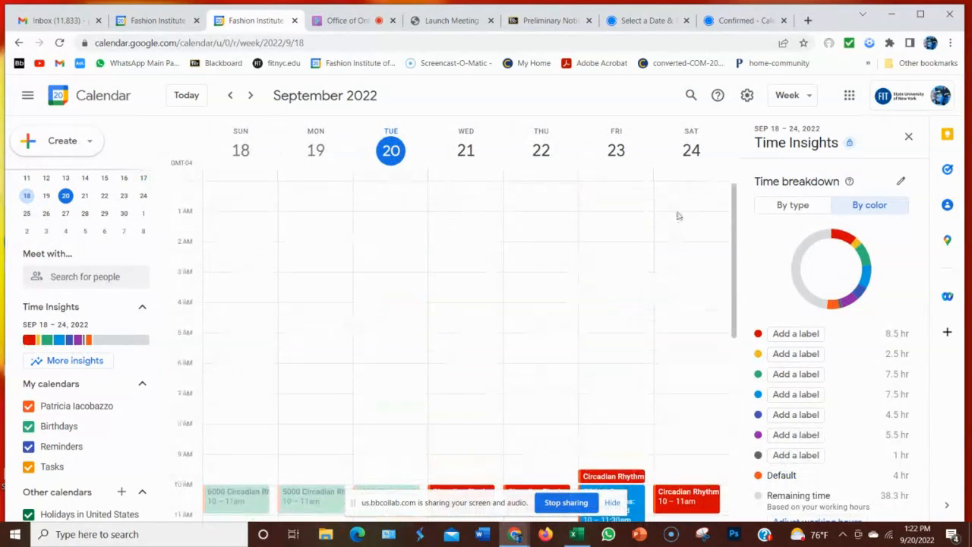
- Start a new event titled "Street Fair" on Saturday, September 24, beginning at 8:30am
scroll(663, 282, down, 5)
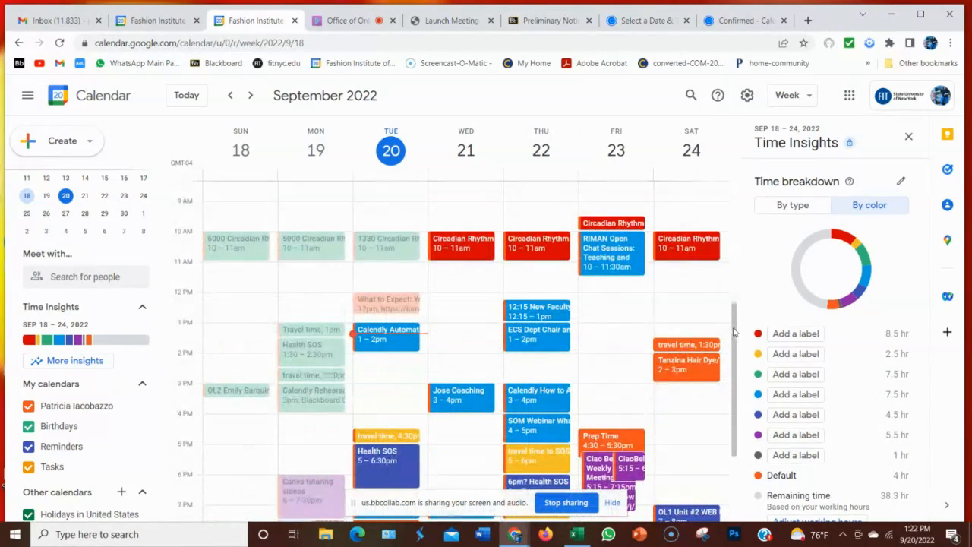
drag(733, 328, 733, 307)
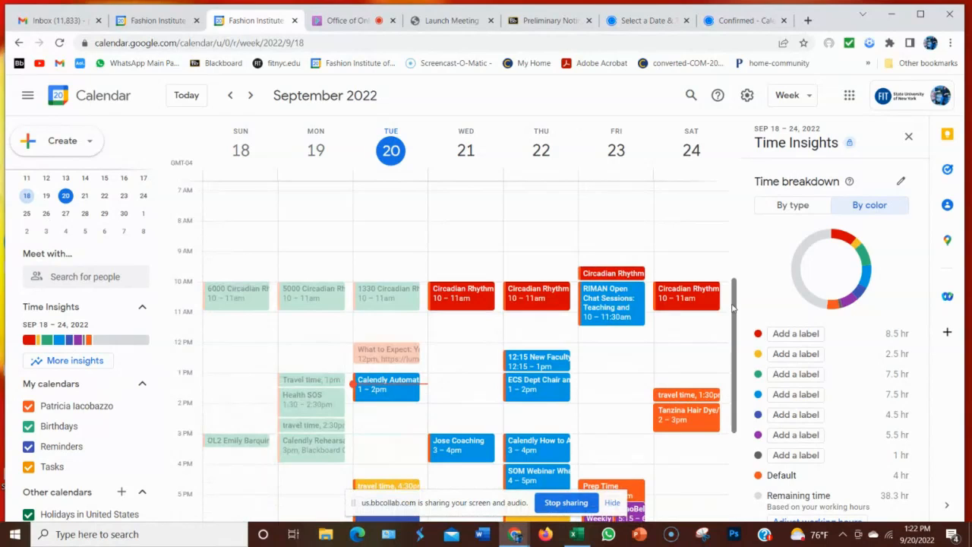
click(664, 253)
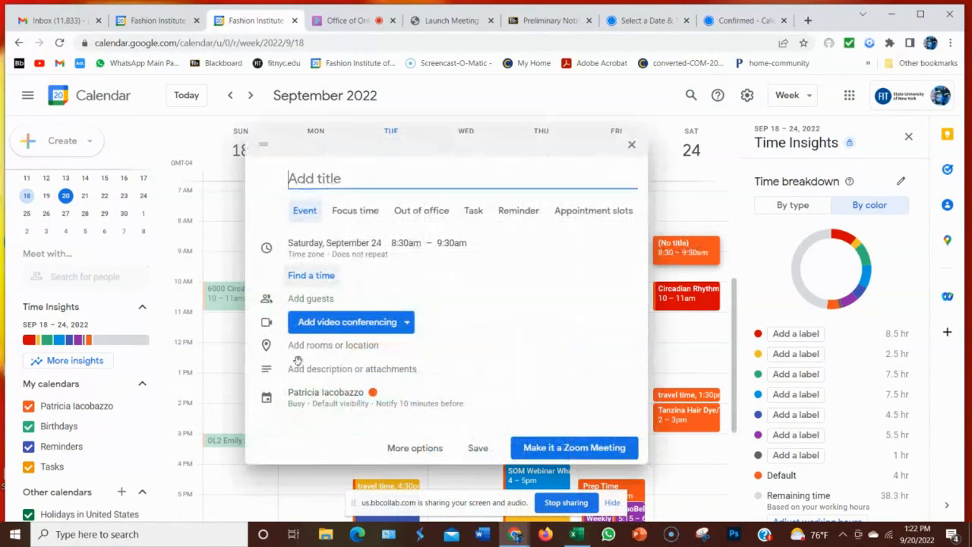
text(Stree)
text(t FalR)
key(BackSpace)
key(BackSpace)
text(ir)
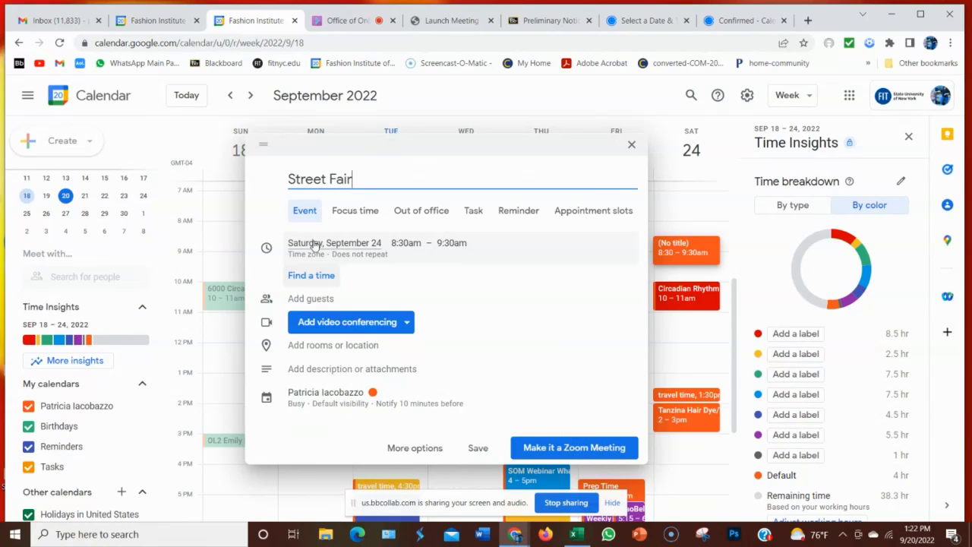
- Set the Street Fair event's time to 9:00am–5:00pm and save it
click(405, 246)
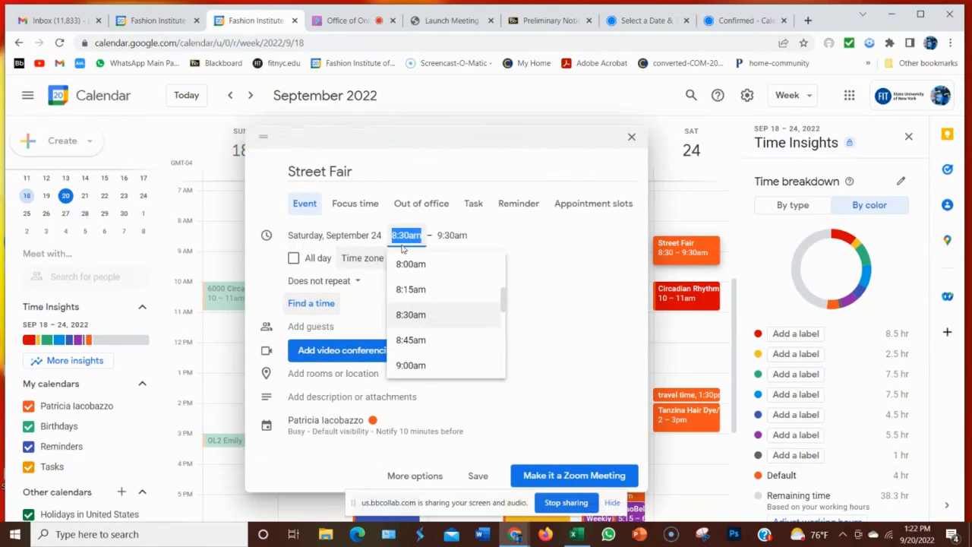
click(431, 366)
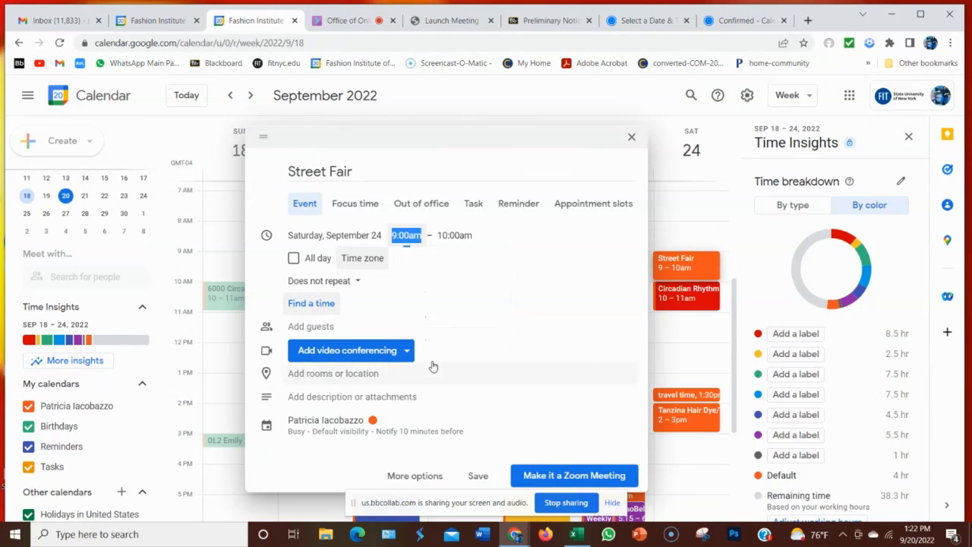
click(466, 237)
scroll(510, 338, down, 4)
scroll(509, 339, down, 3)
scroll(514, 365, up, 3)
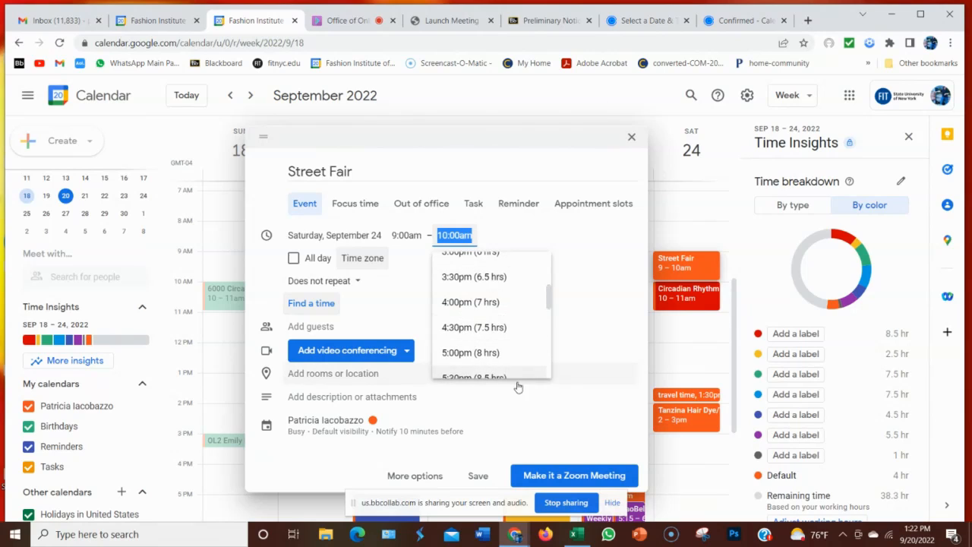
click(501, 352)
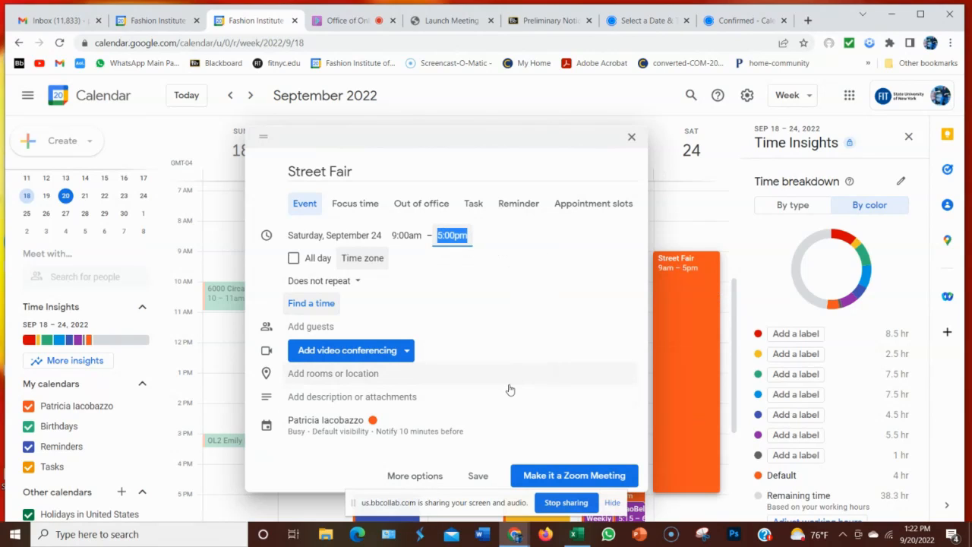
click(478, 476)
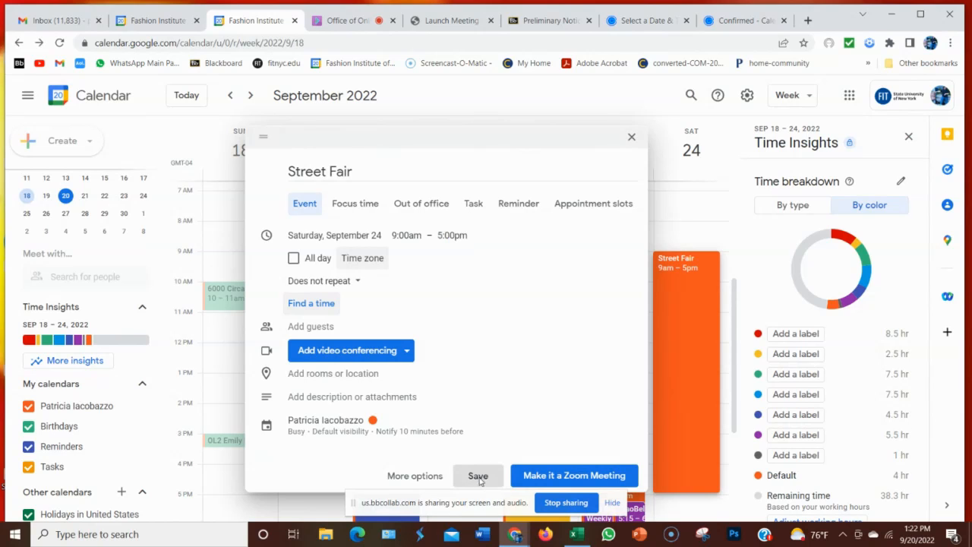
- Delete the Street Fair event from Saturday, September 24
scroll(651, 339, down, 2)
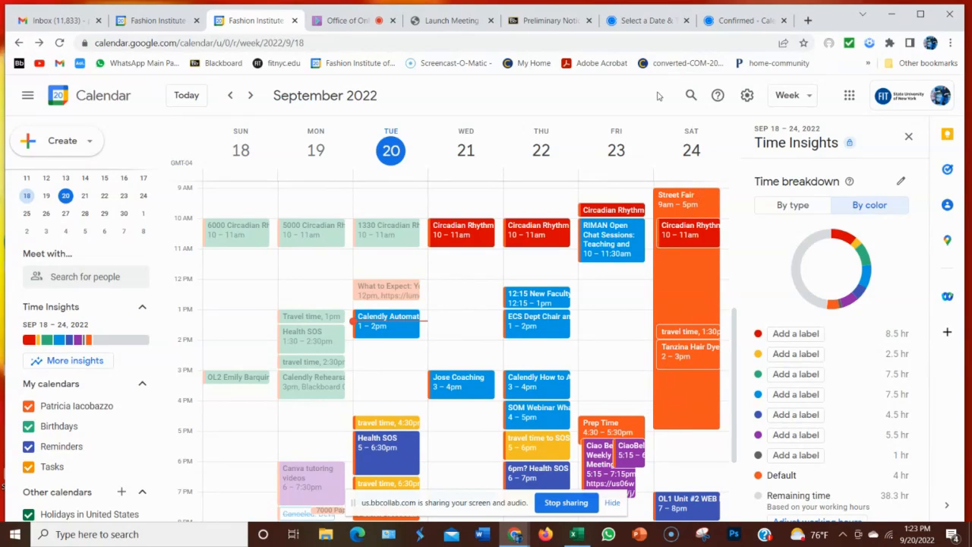
click(689, 199)
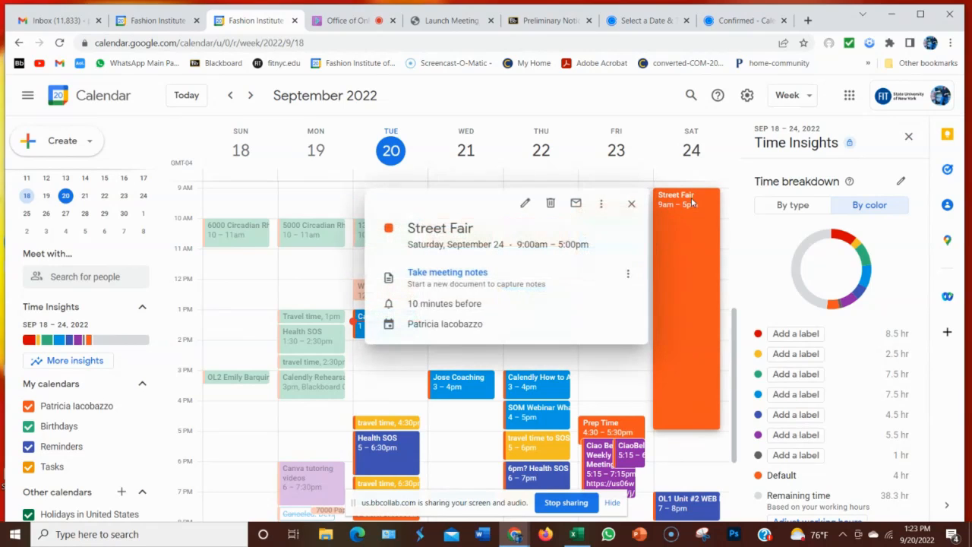
click(551, 205)
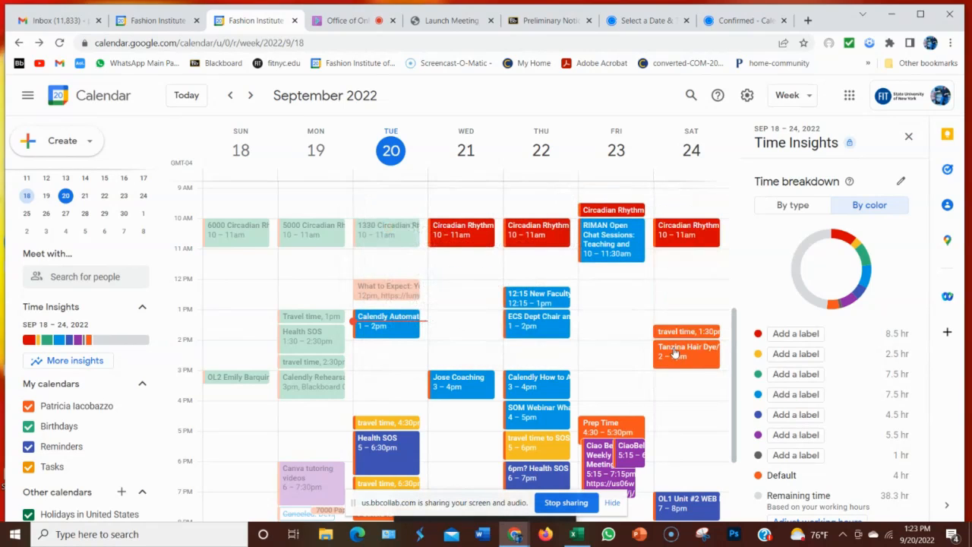
- Change the color of Saturday's 1:30pm travel time event to yellow and save the event
click(678, 332)
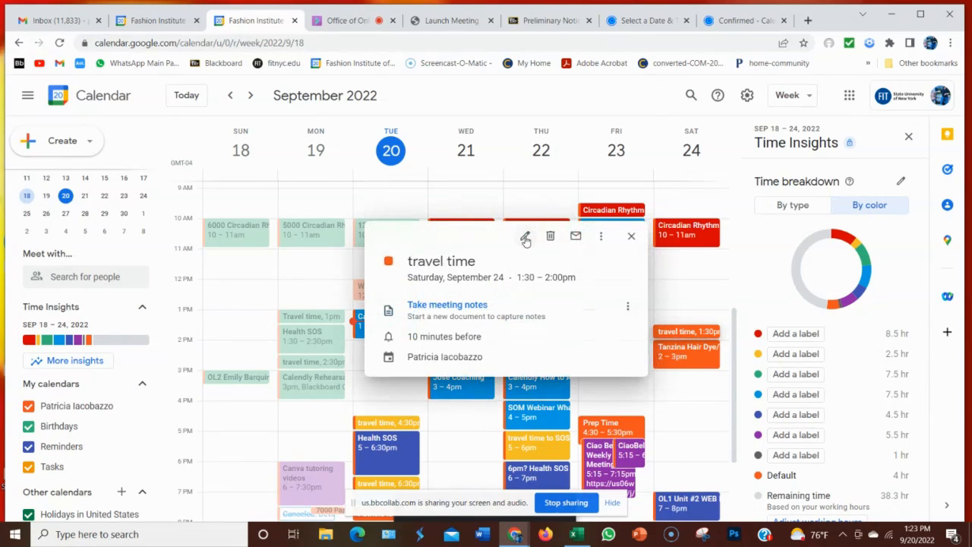
click(523, 235)
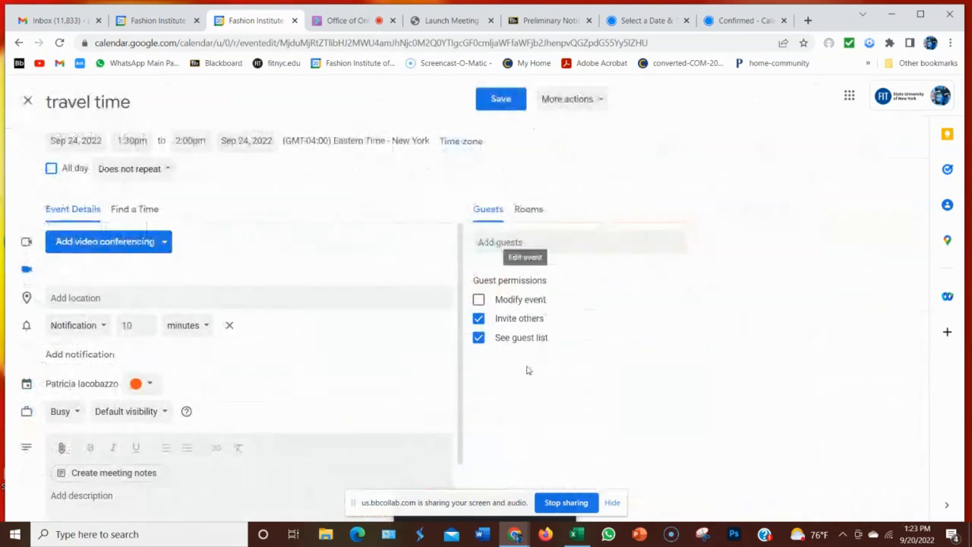
click(150, 385)
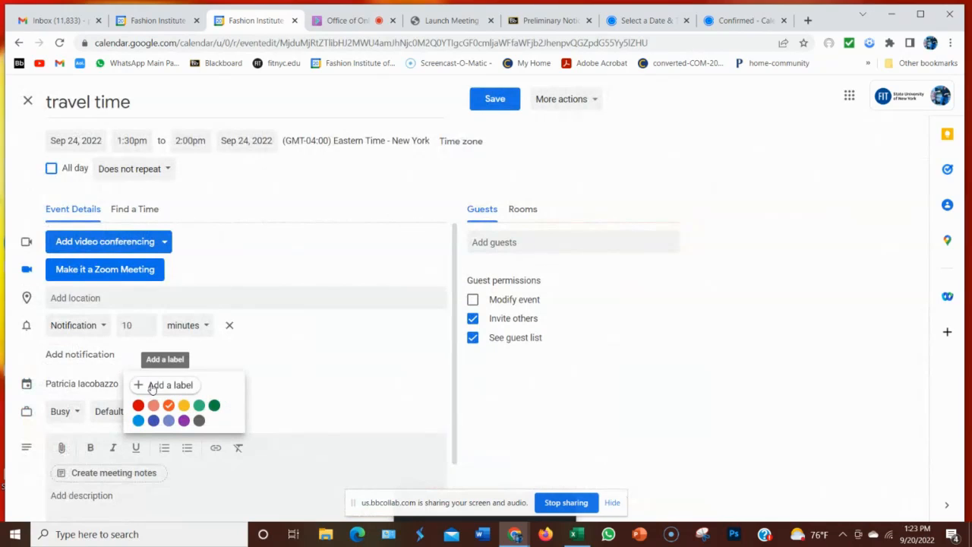
click(183, 406)
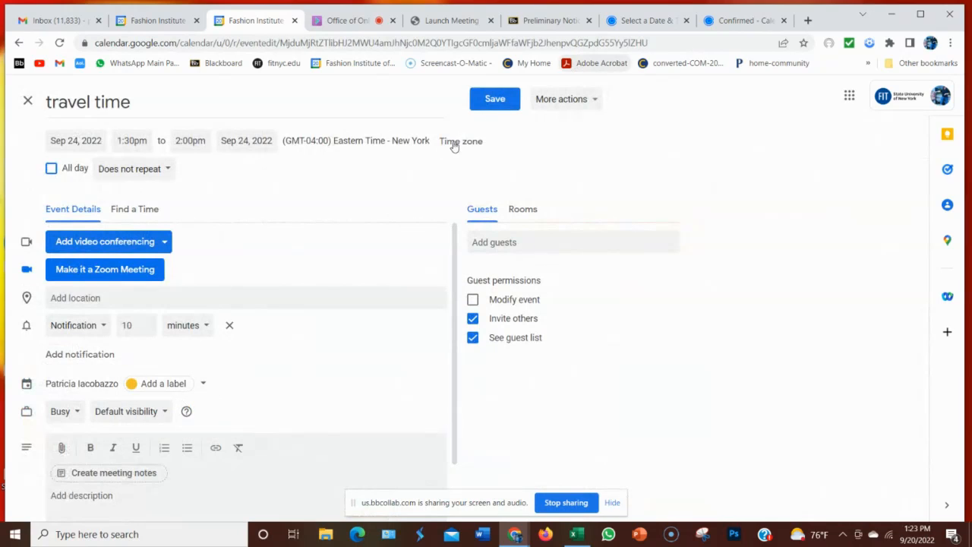
click(491, 103)
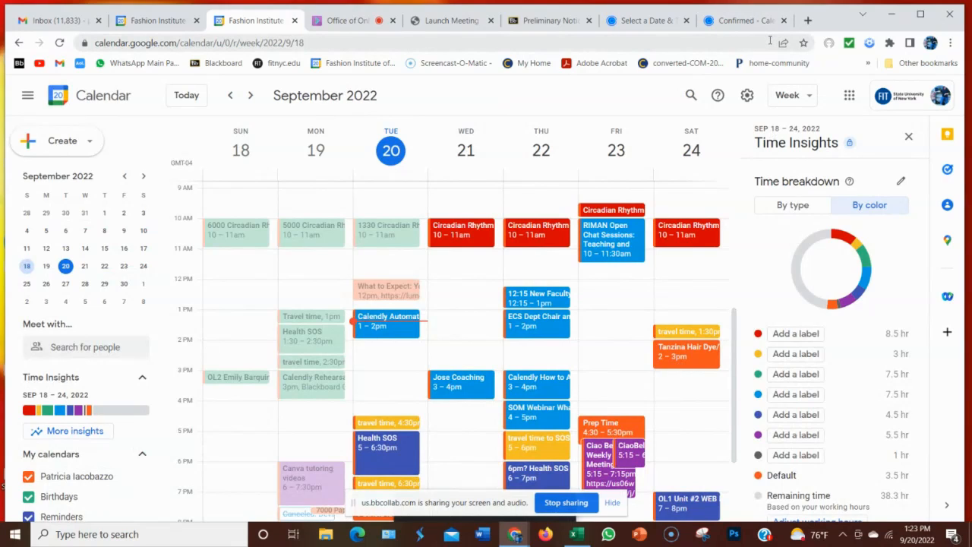
click(808, 23)
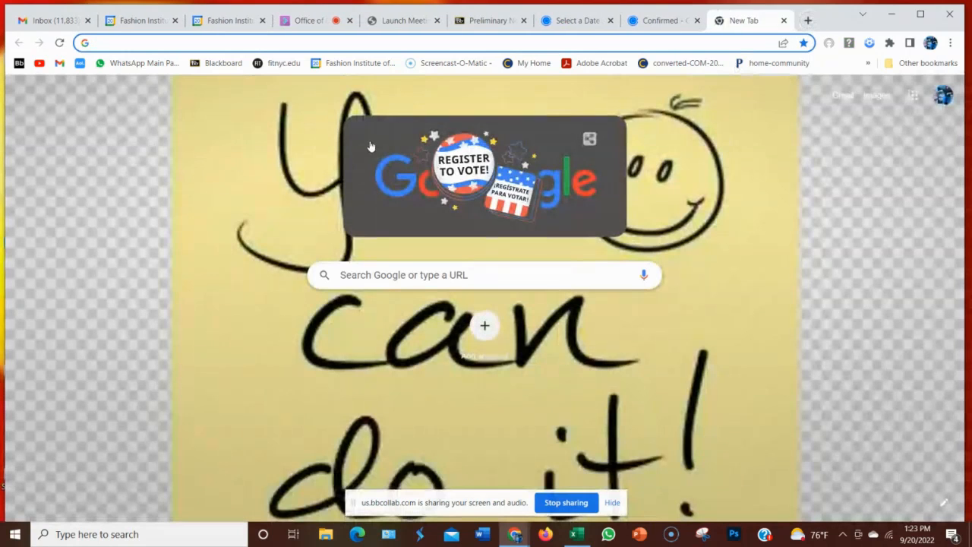
text(www.calendly.com)
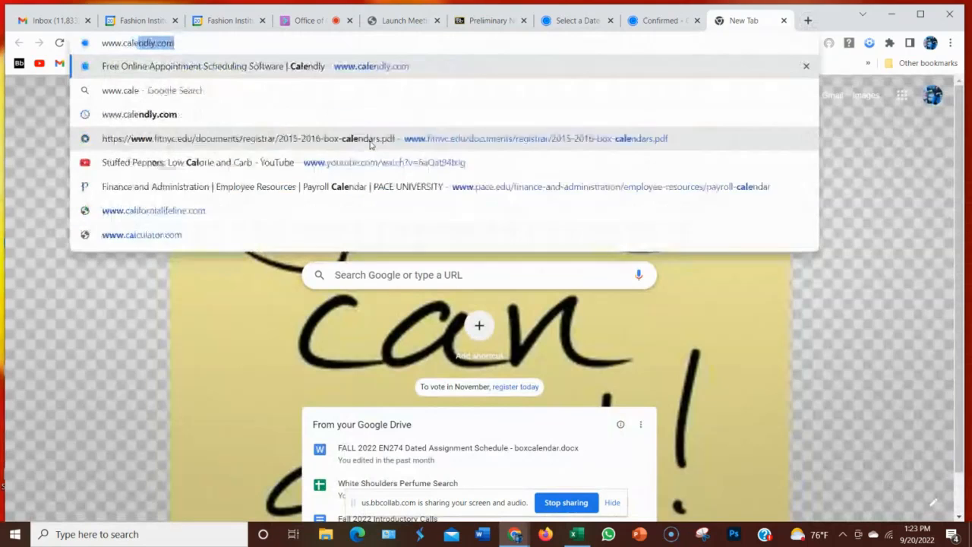
key(Return)
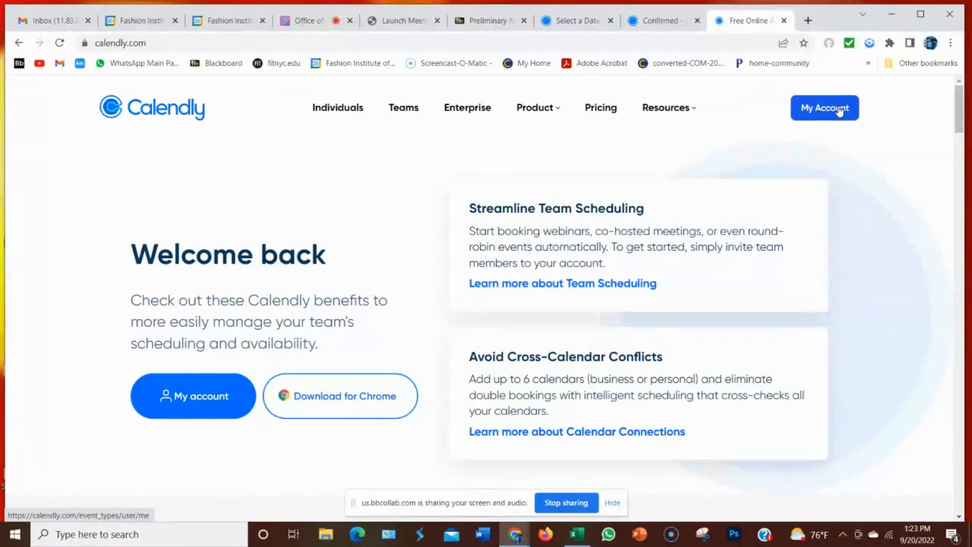
click(839, 110)
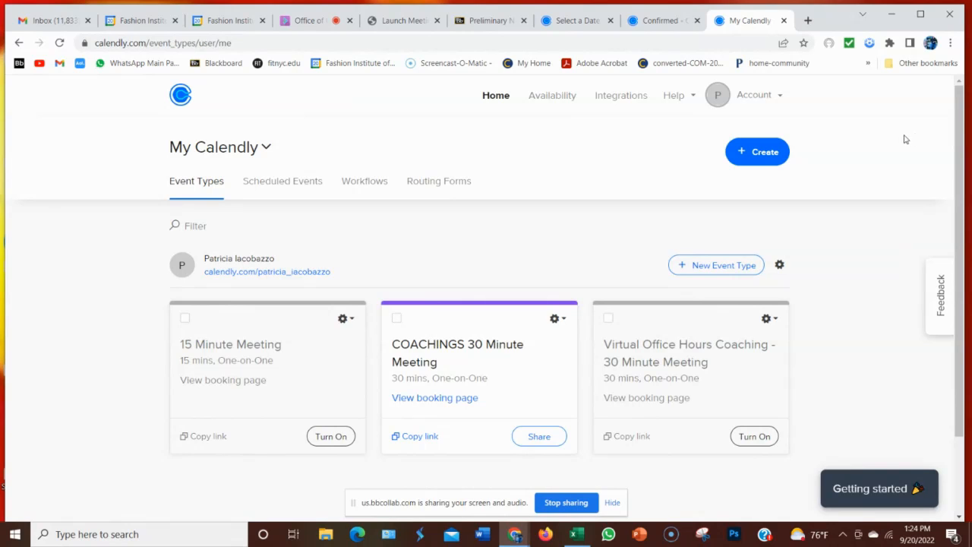
- Open the COACHINGS 30 Minute Meeting event type for editing
scroll(900, 138, down, 2)
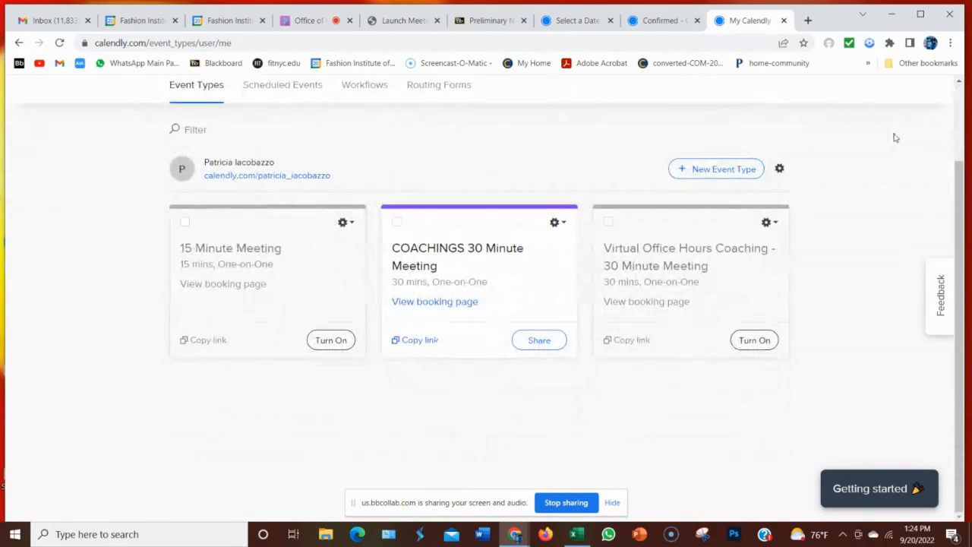
scroll(894, 137, up, 2)
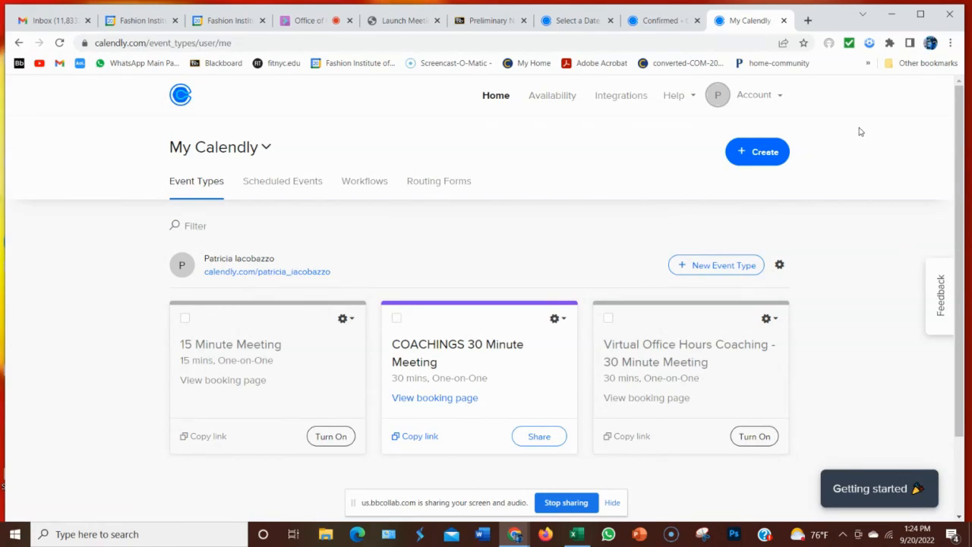
scroll(860, 132, down, 1)
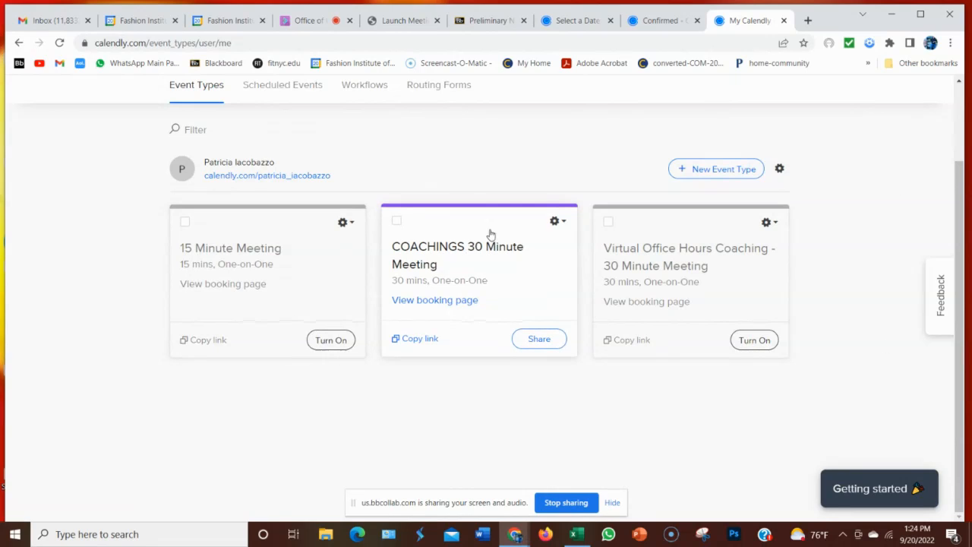
click(555, 223)
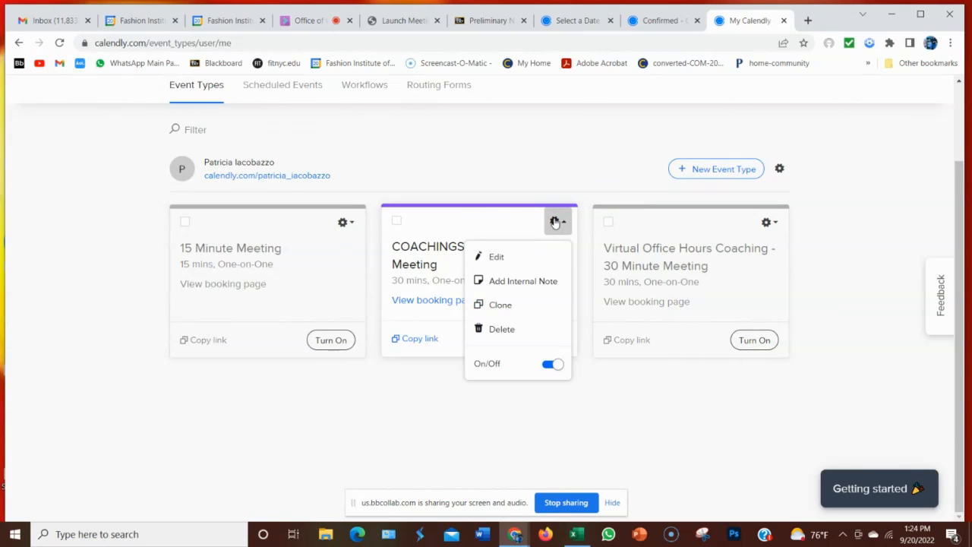
click(493, 259)
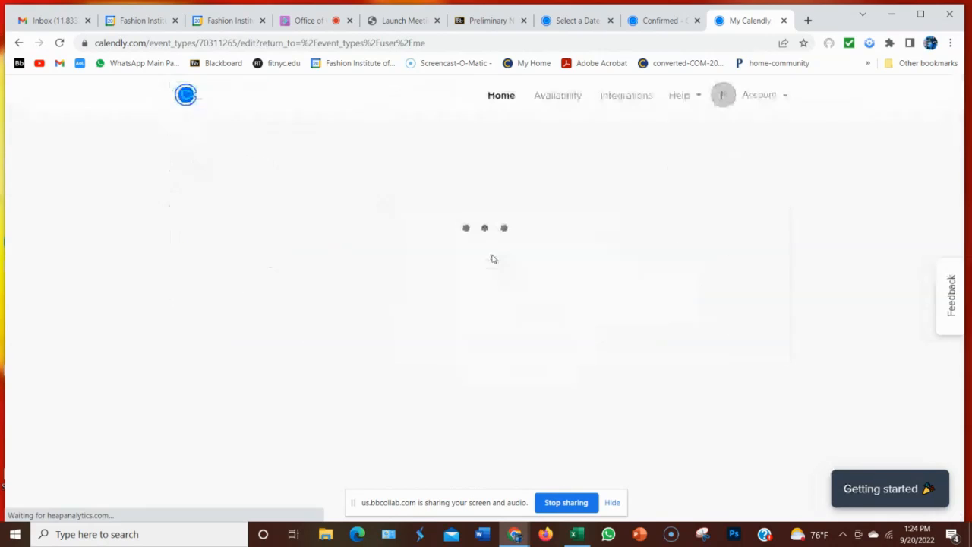
scroll(866, 210, down, 1)
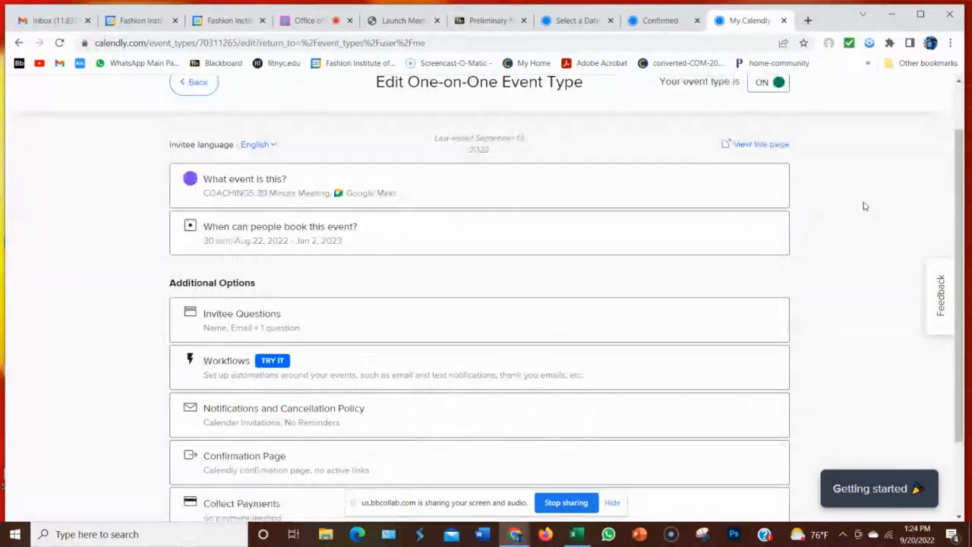
scroll(863, 203, up, 1)
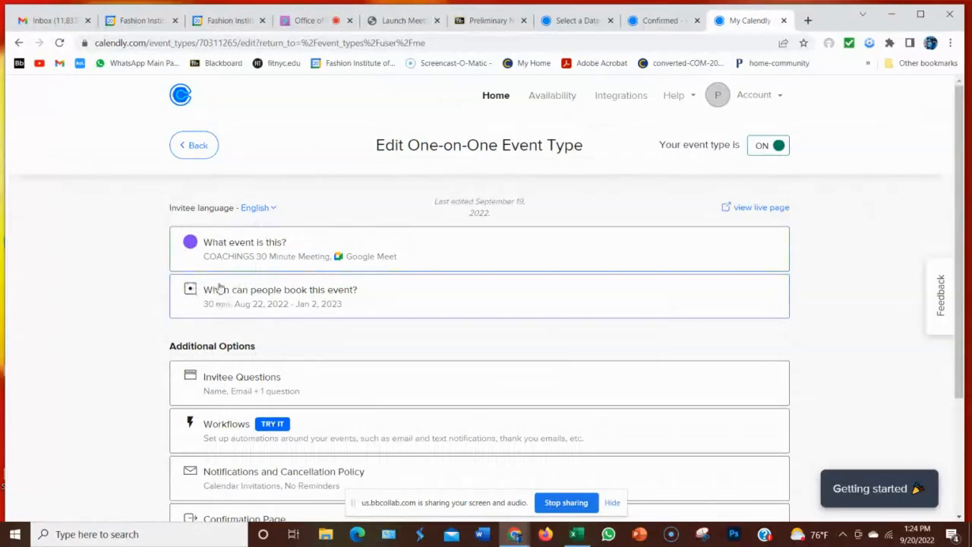
- Review the event's name, location, description, link and color under "What event is this?", and save and close the section
click(236, 256)
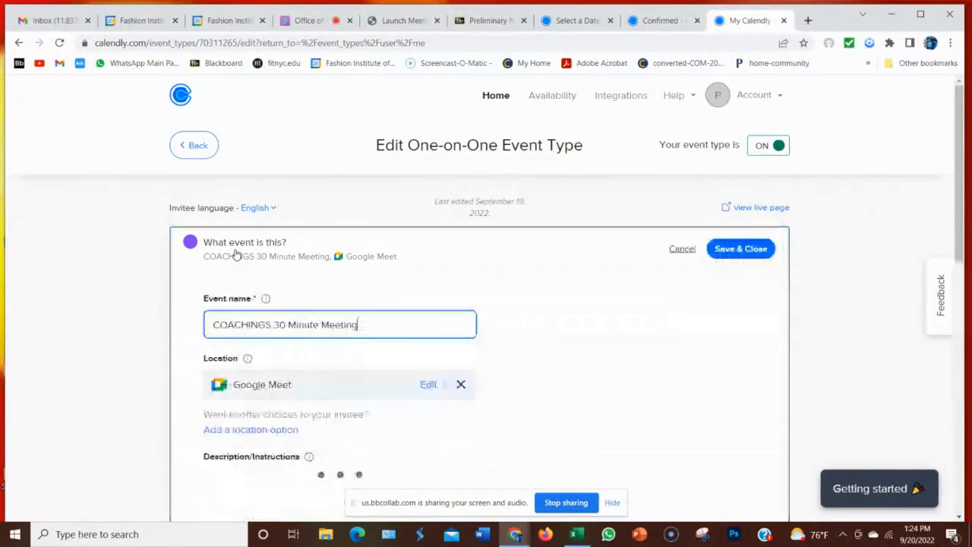
scroll(649, 308, down, 3)
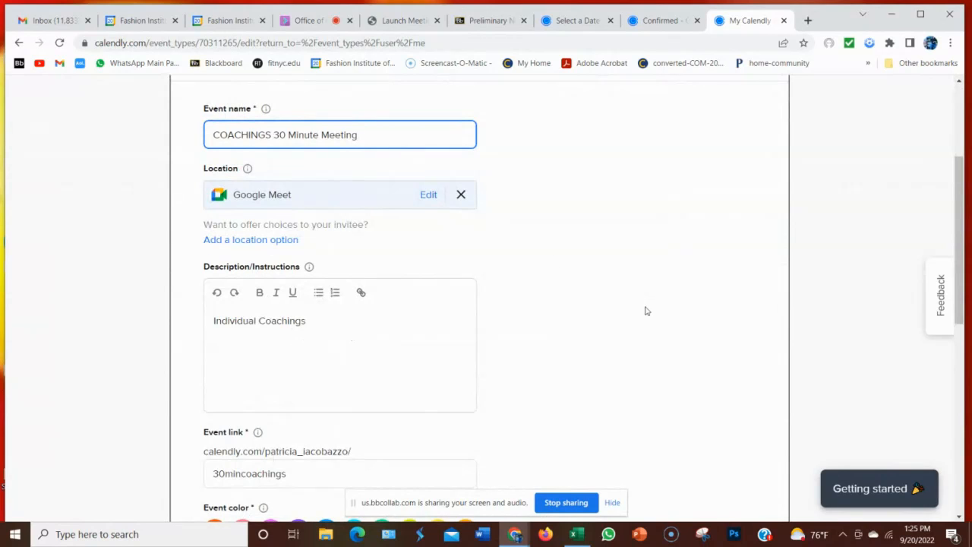
scroll(650, 298, down, 3)
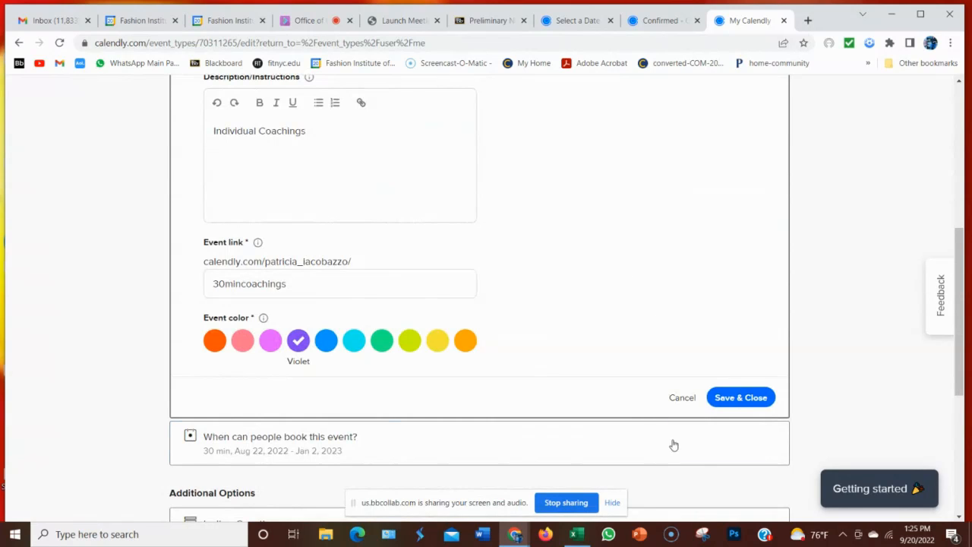
click(731, 403)
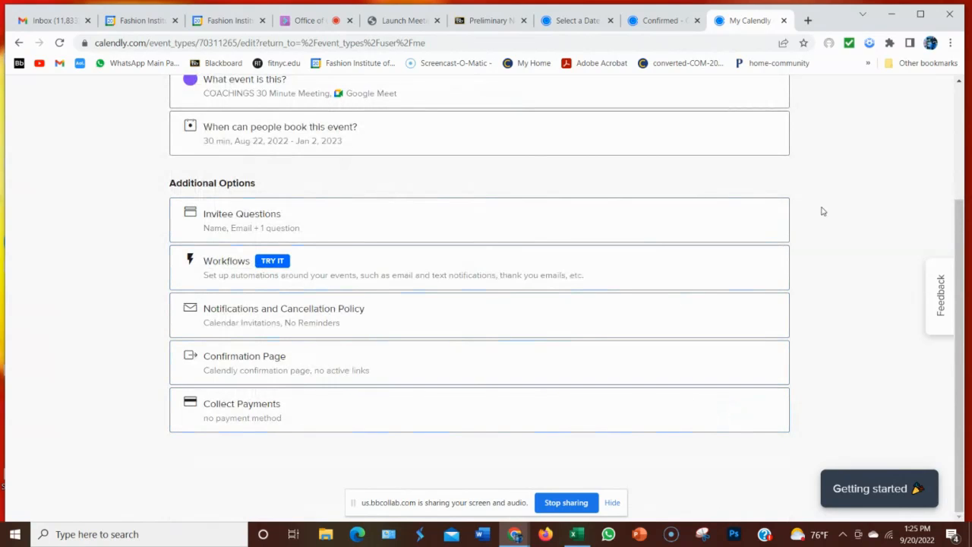
scroll(821, 211, up, 3)
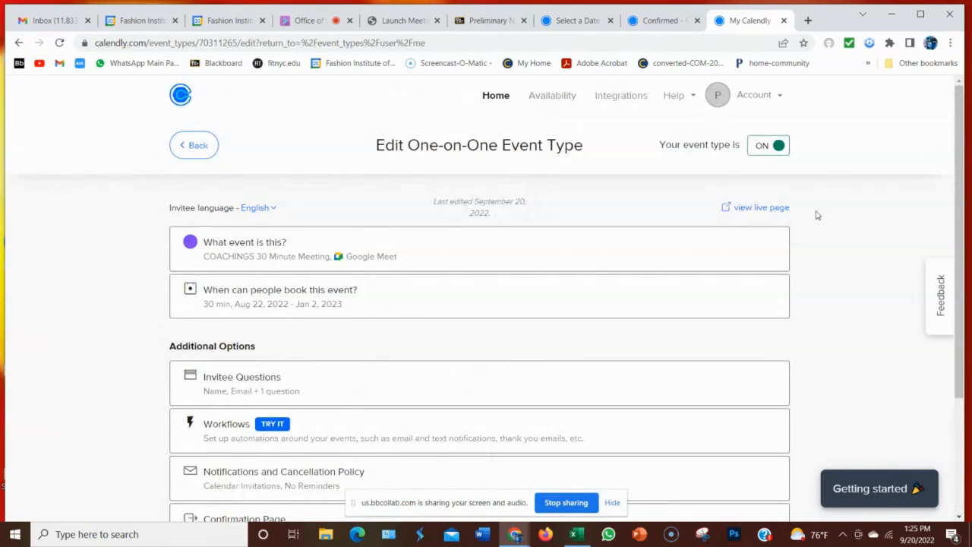
- Examine the meeting location options for the COACHINGS event, keep Google Meet, and cancel out of the event details
click(239, 257)
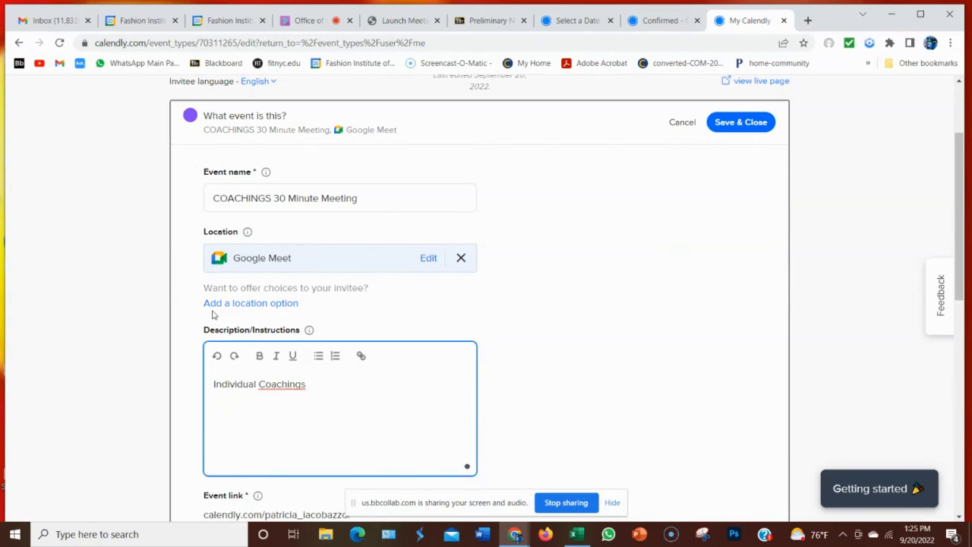
click(428, 259)
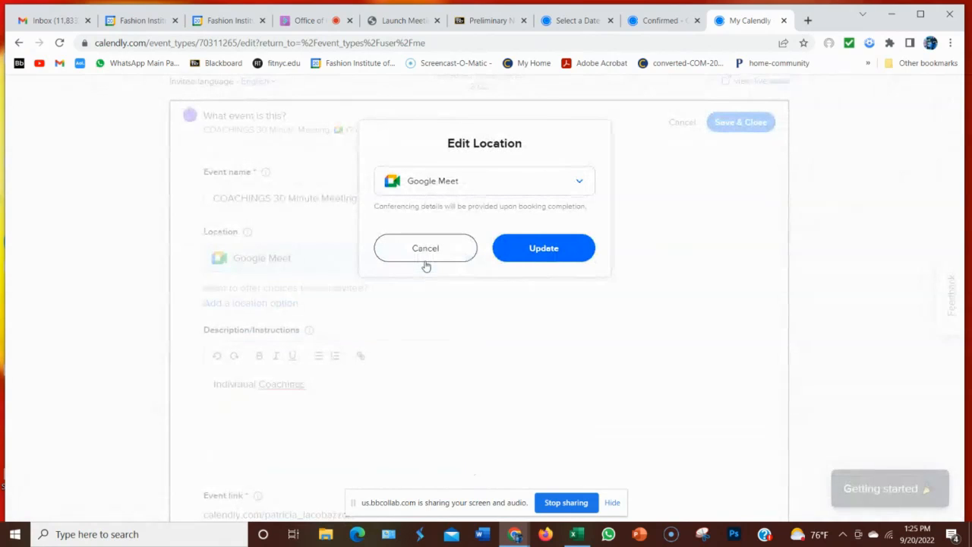
click(580, 181)
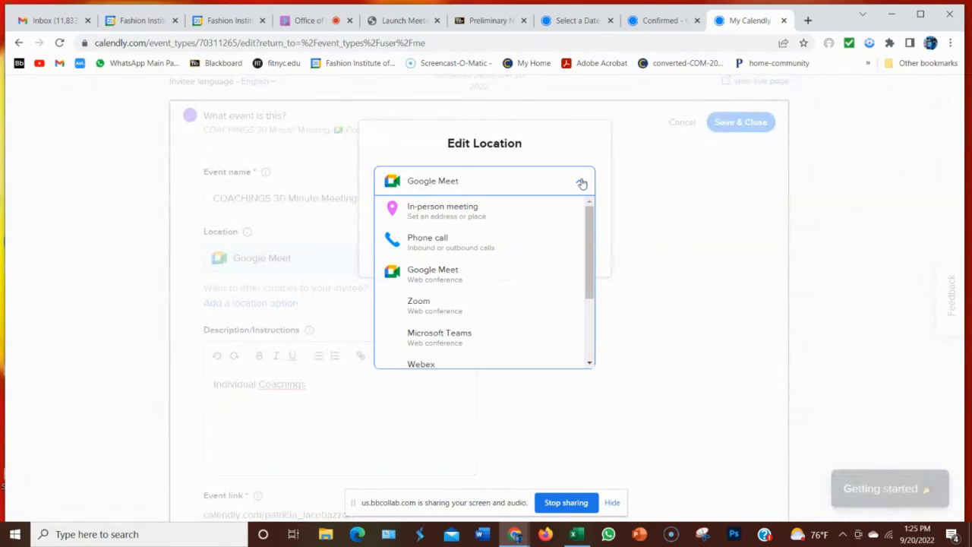
mouse_move(588, 234)
mouse_down()
mouse_move(584, 293)
mouse_move(577, 221)
mouse_up()
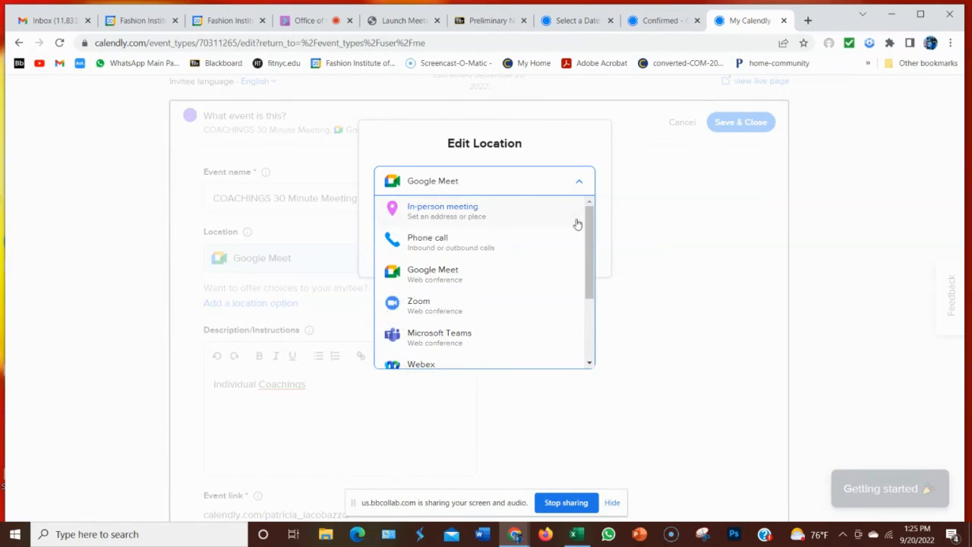
click(659, 170)
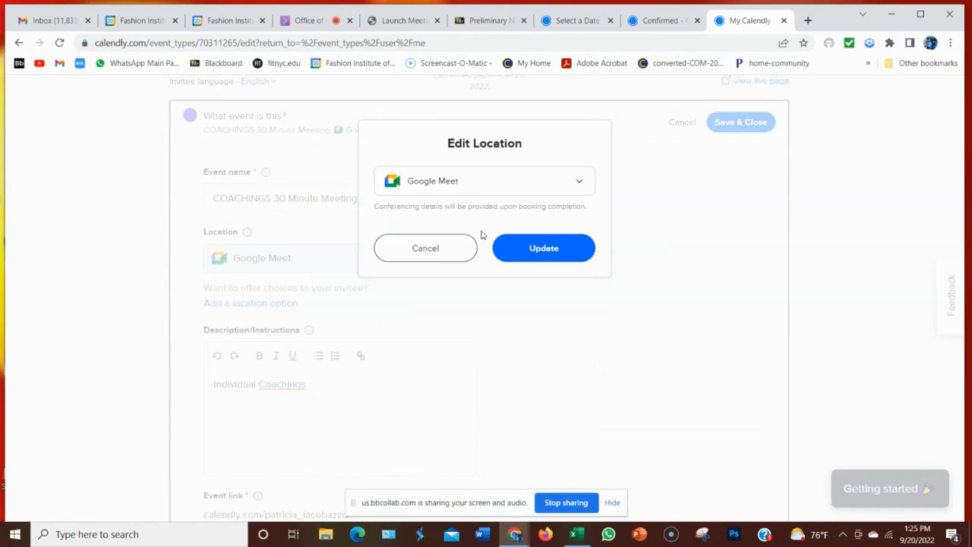
click(533, 249)
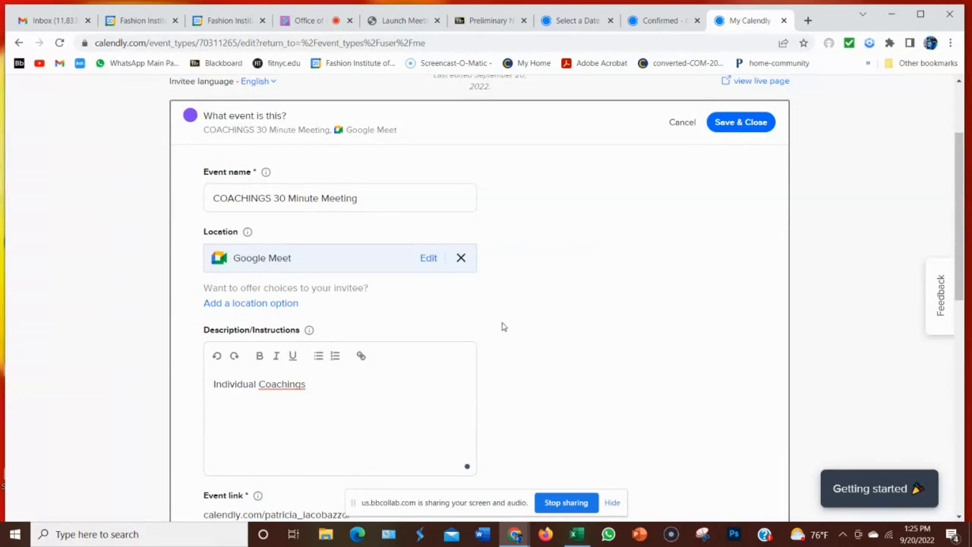
scroll(498, 323, down, 2)
scroll(490, 319, down, 2)
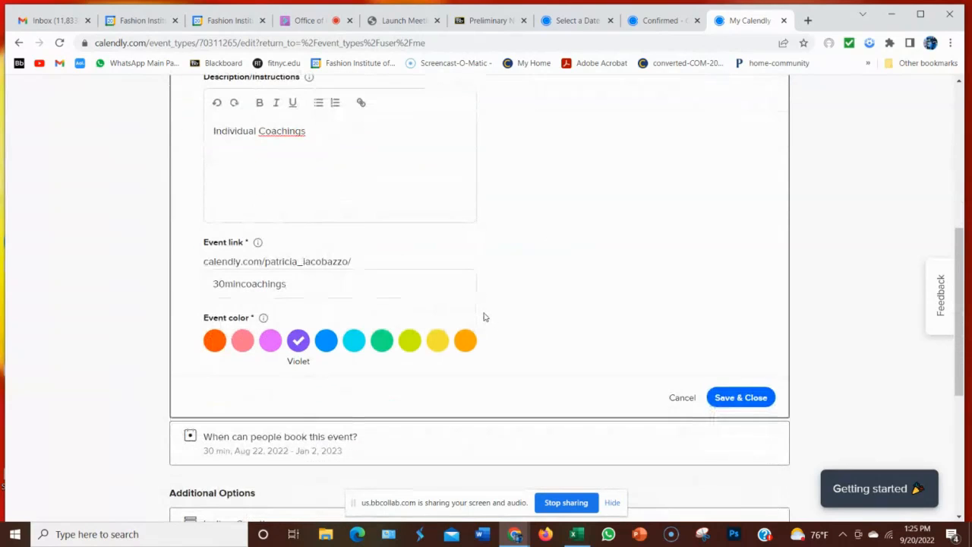
click(681, 397)
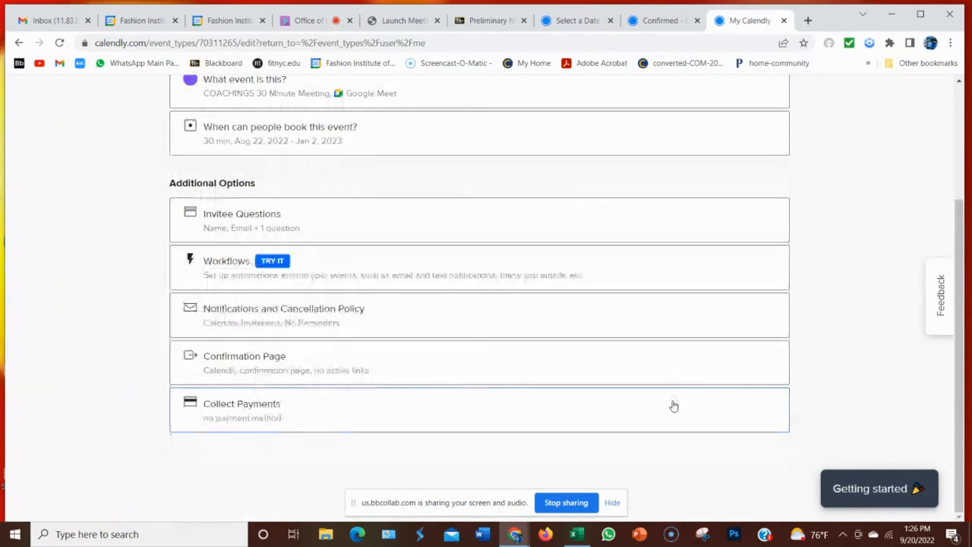
- Open the settings for when people can book the event, try the 60 calendar days option, and reselect scheduling within a date range
scroll(287, 335, up, 2)
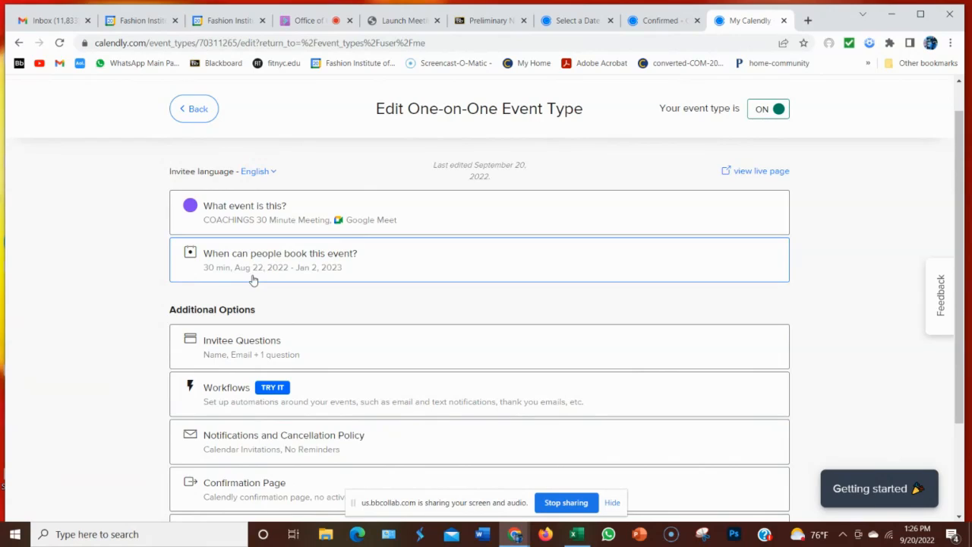
click(310, 276)
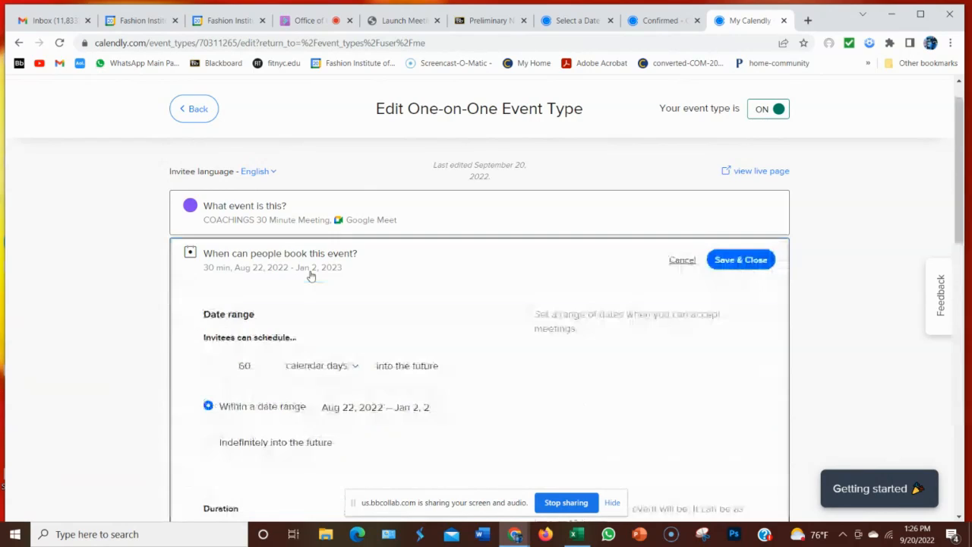
scroll(590, 403, down, 2)
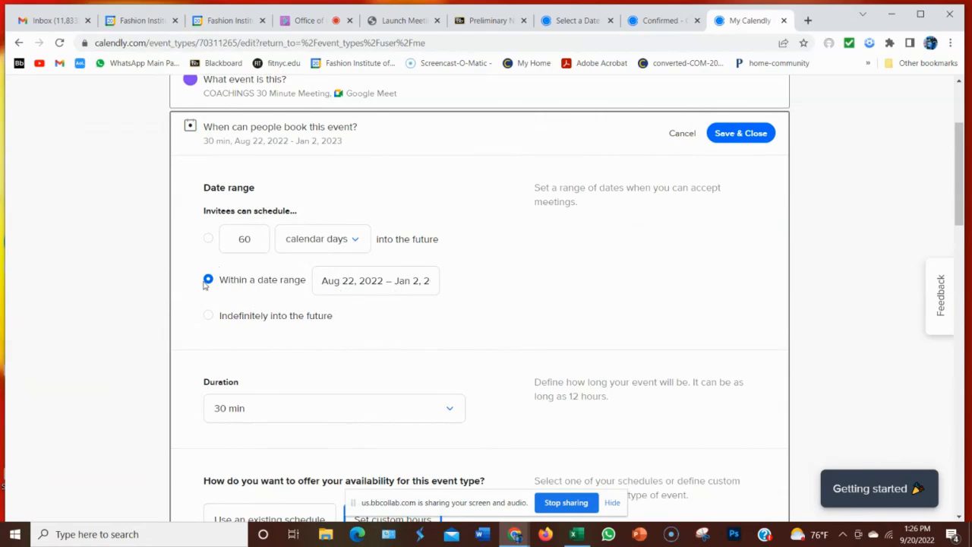
click(211, 240)
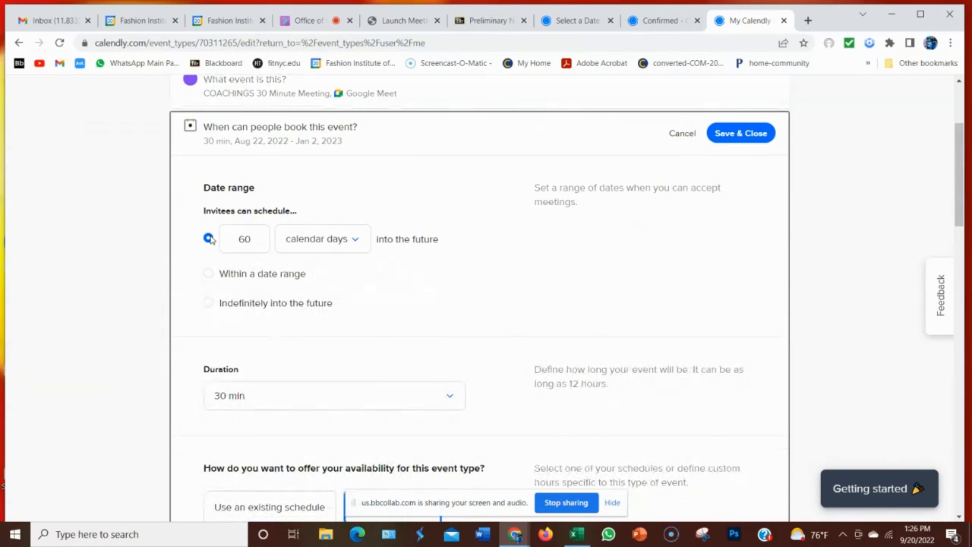
click(209, 280)
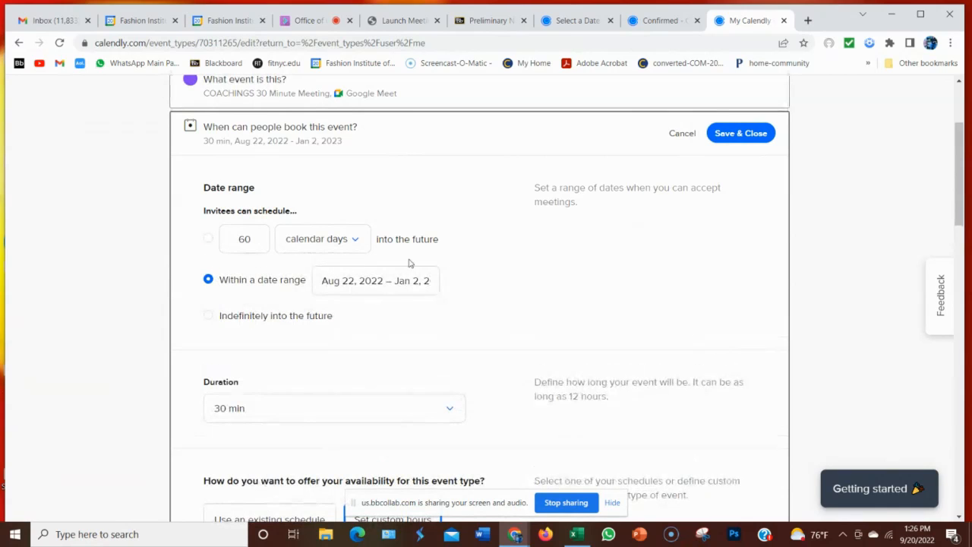
- Set the booking date range to Aug 22 – Dec 27, 2022 and apply it
click(372, 281)
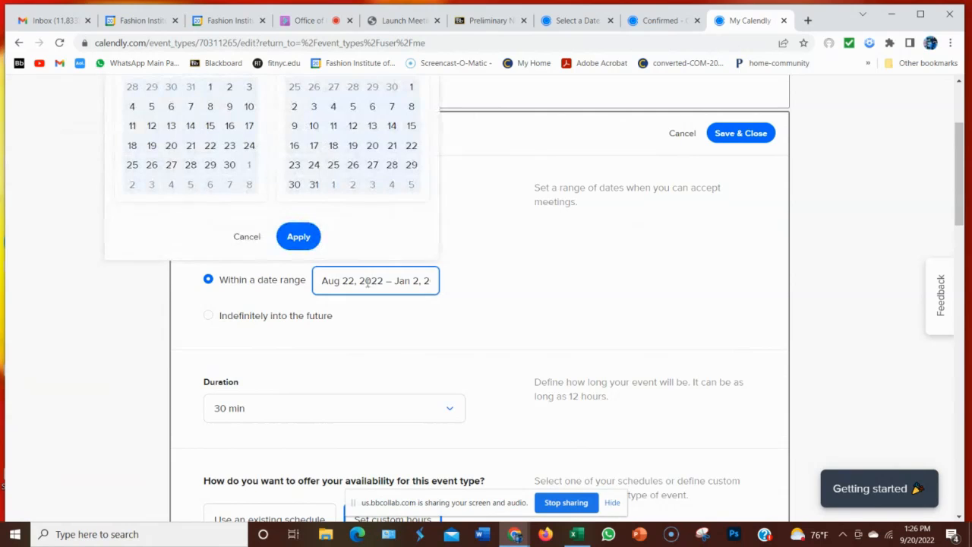
scroll(336, 271, up, 2)
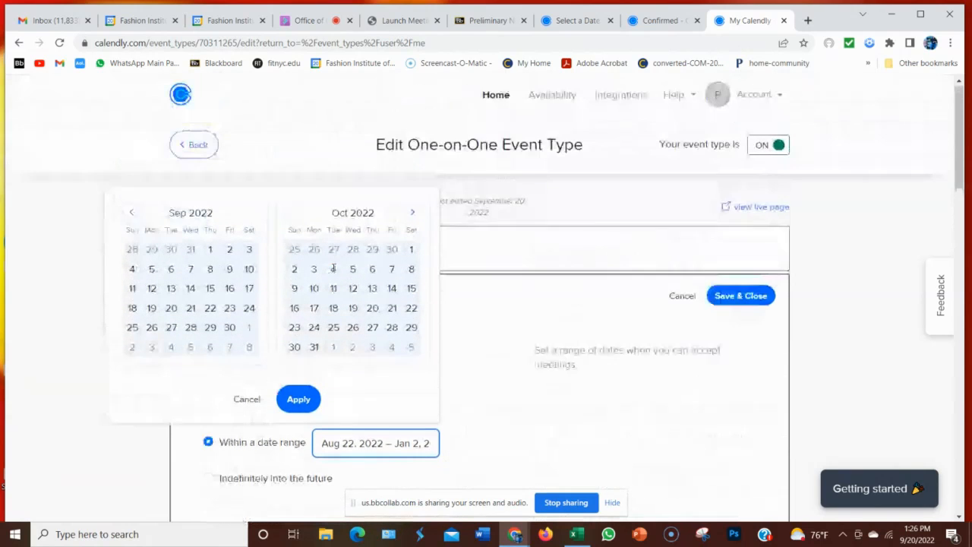
click(133, 214)
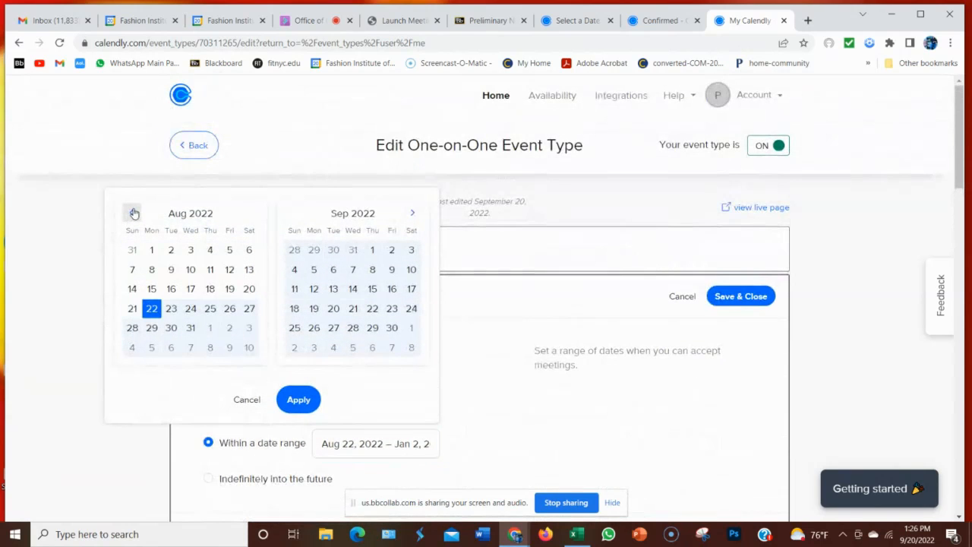
click(133, 213)
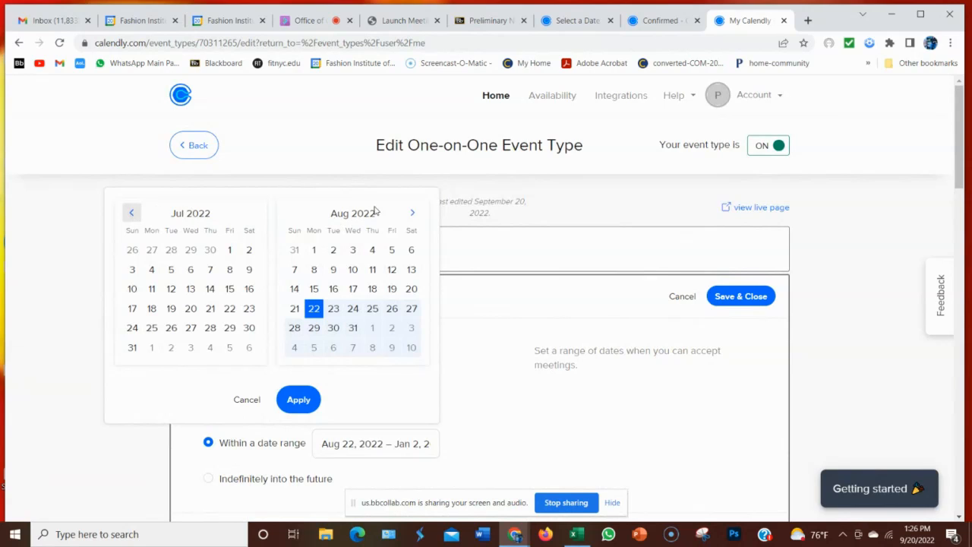
click(413, 213)
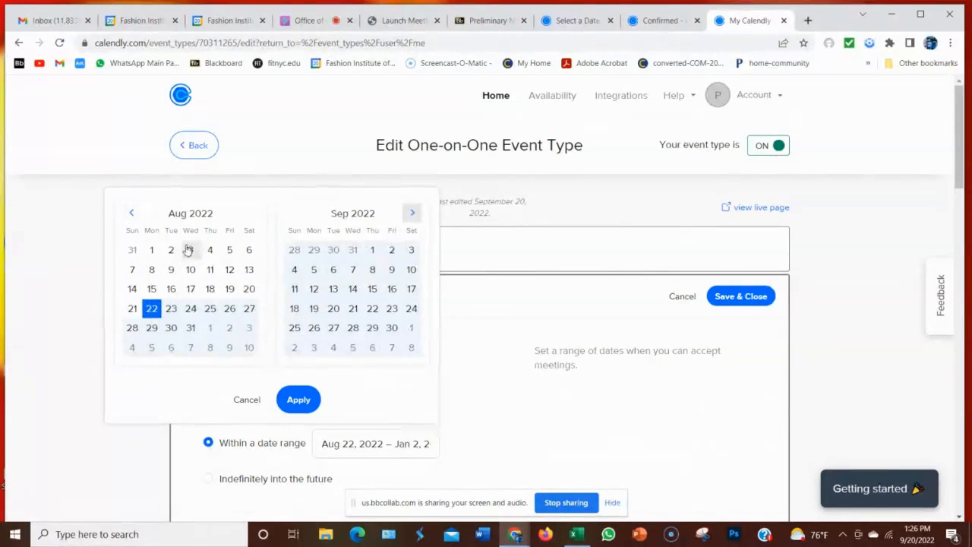
click(153, 309)
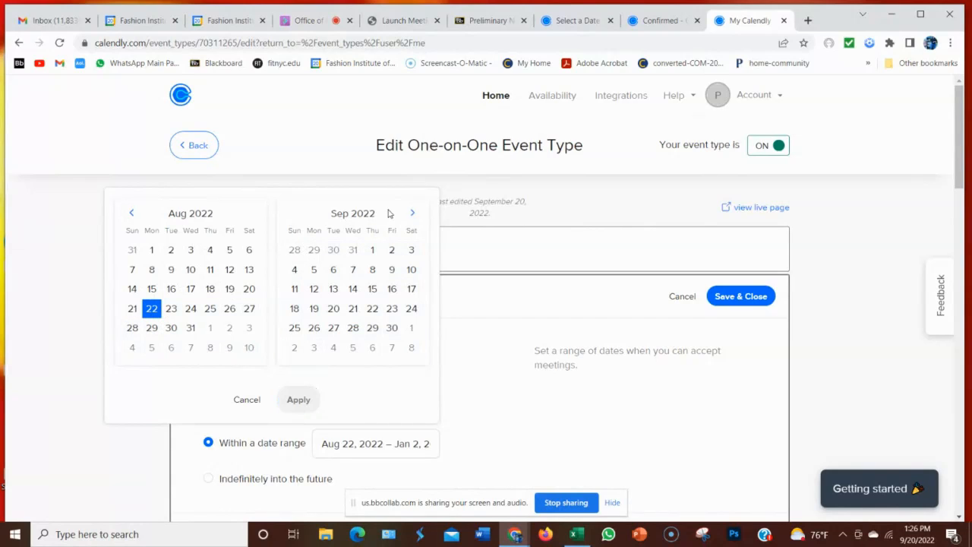
click(413, 215)
click(412, 217)
click(413, 217)
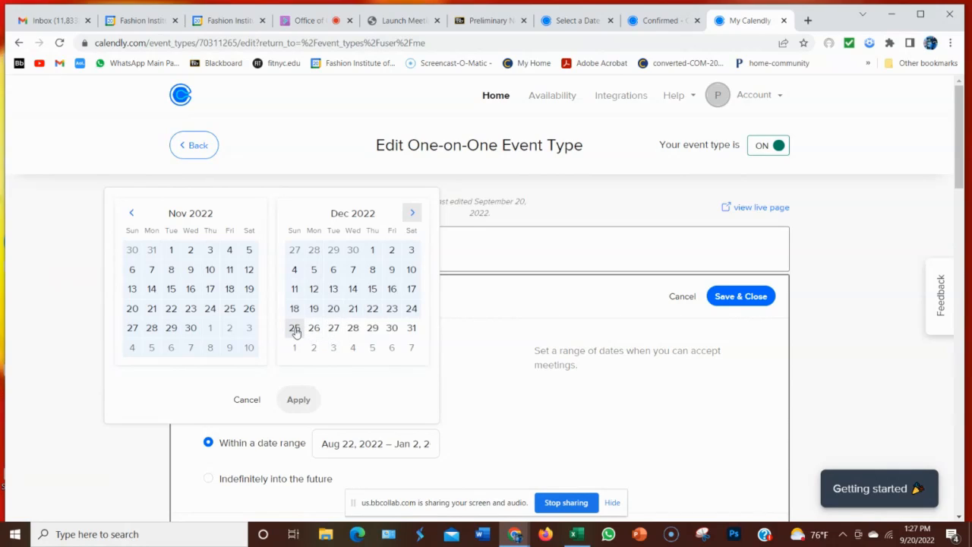
click(334, 331)
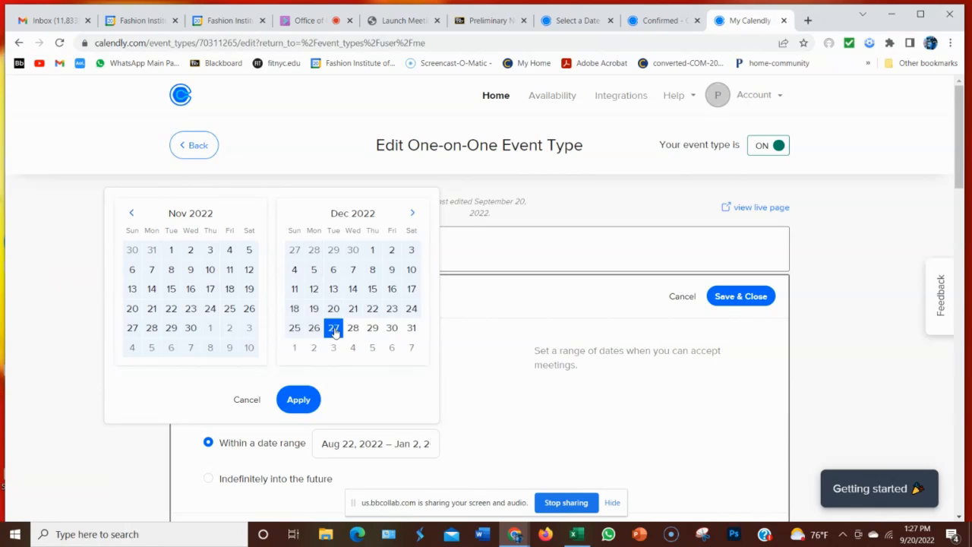
click(306, 409)
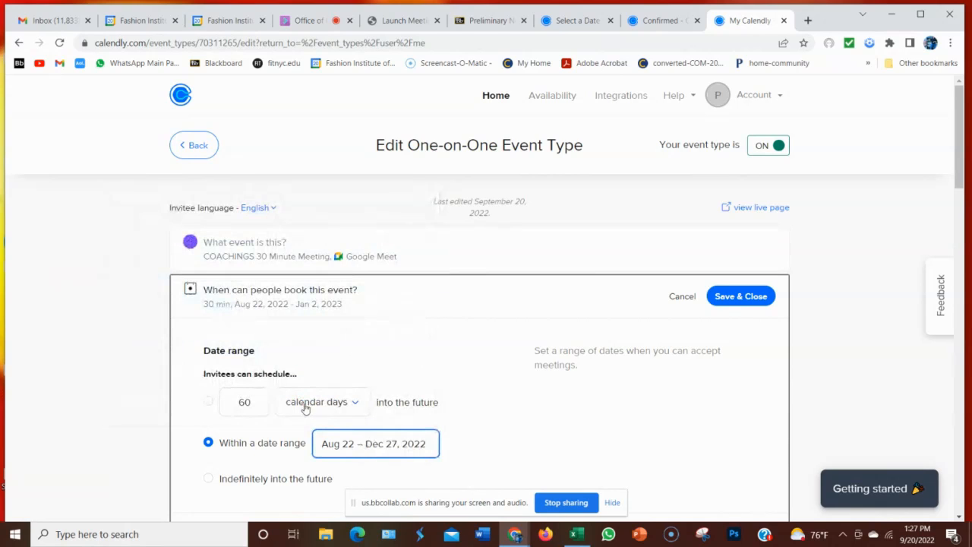
scroll(534, 360, down, 3)
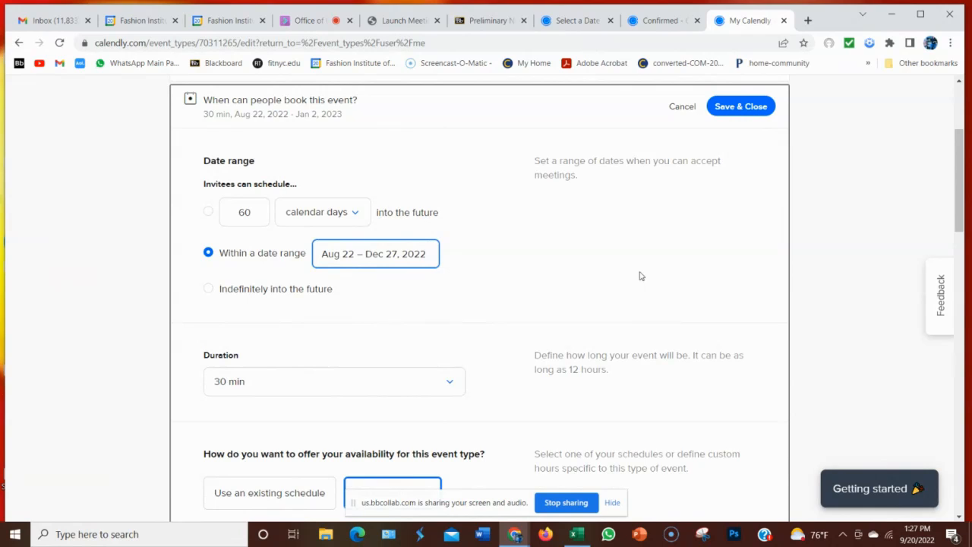
- Examine the COACHINGS event's booking settings, including the date range, duration, custom weekly hours and buffer times before or after events
scroll(639, 276, down, 2)
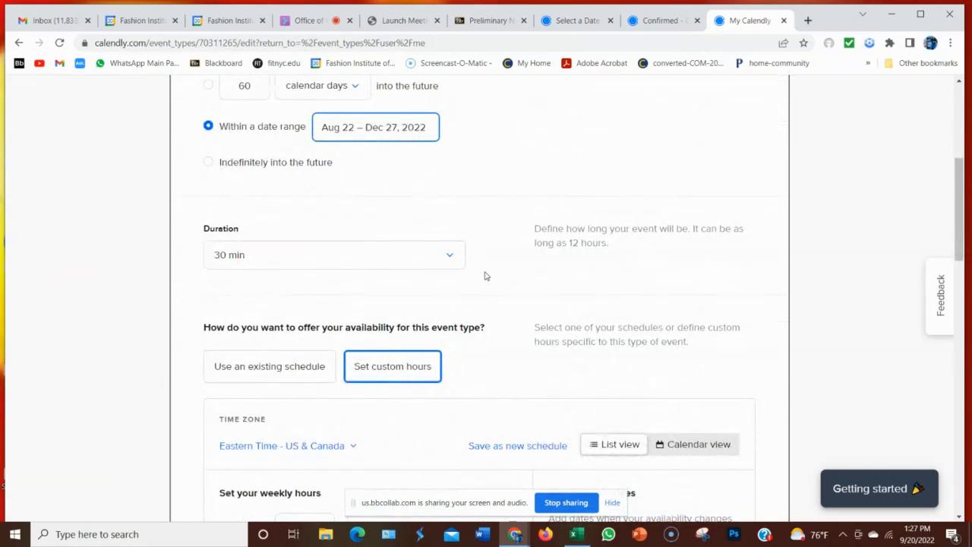
scroll(486, 275, down, 4)
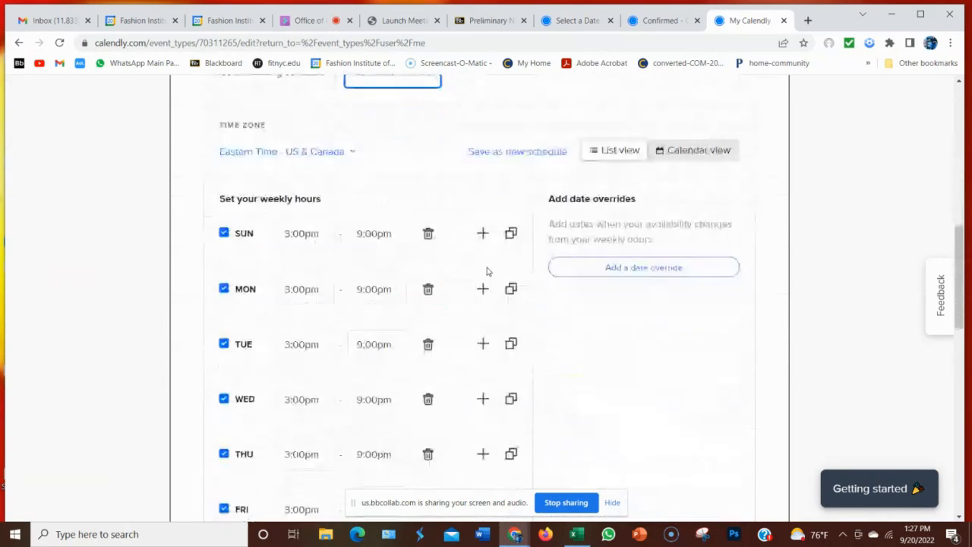
scroll(487, 271, down, 6)
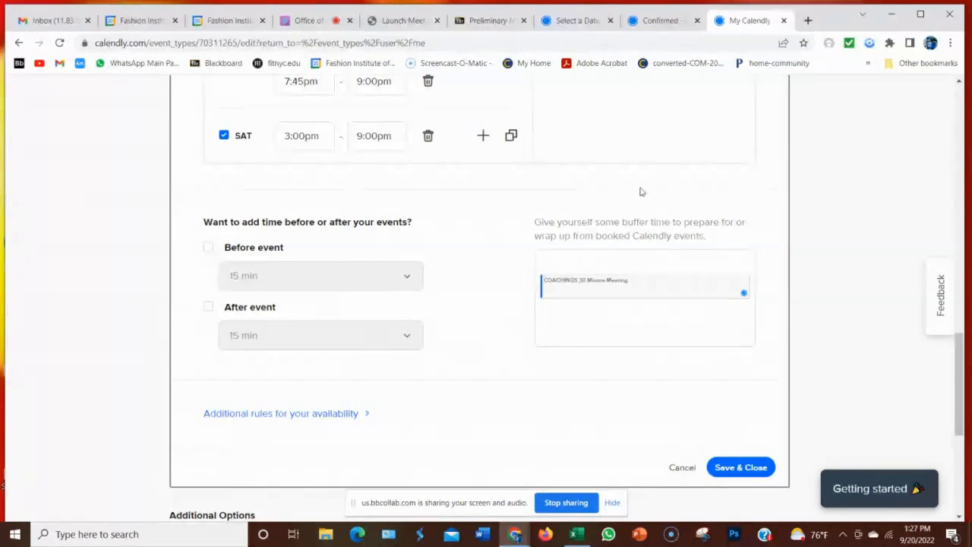
scroll(893, 128, up, 6)
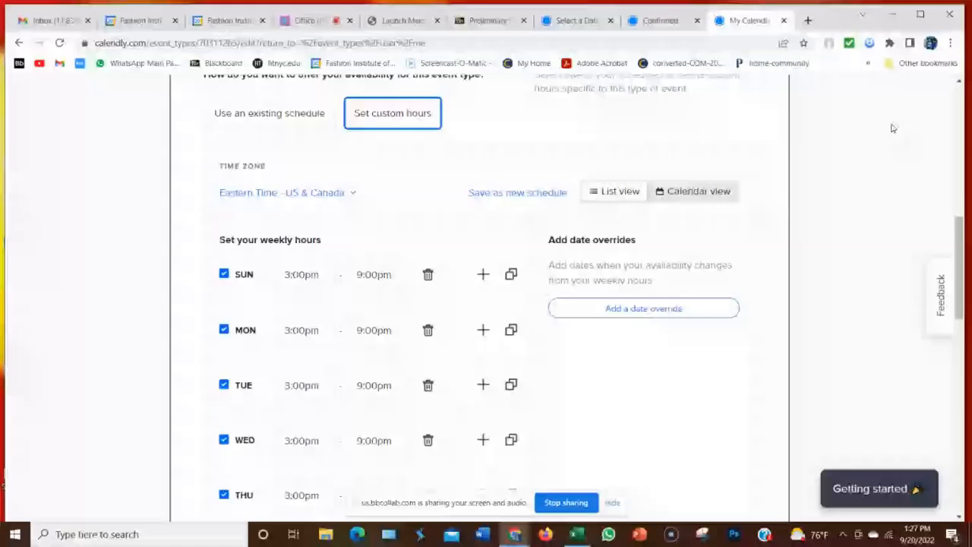
scroll(881, 137, down, 1)
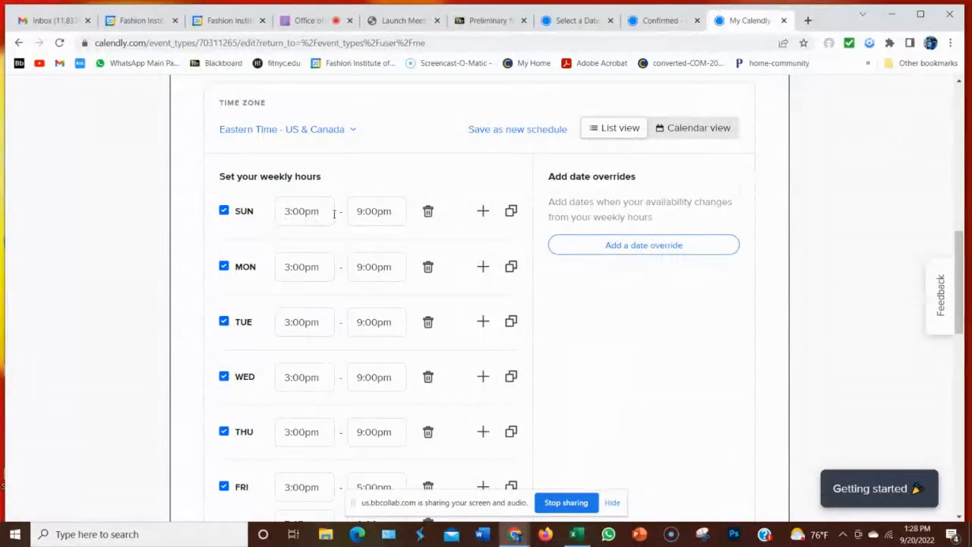
scroll(380, 202, up, 2)
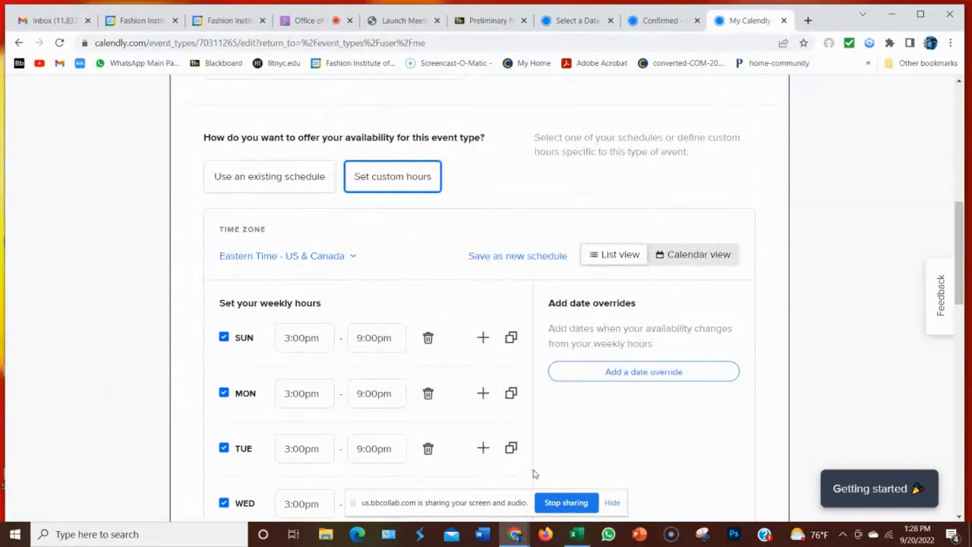
scroll(636, 430, down, 3)
scroll(631, 424, down, 1)
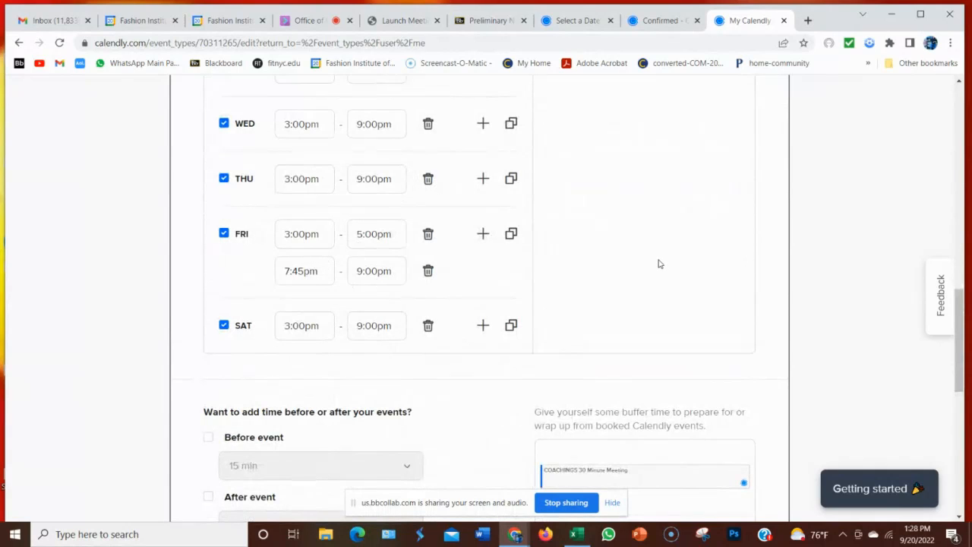
scroll(659, 264, up, 5)
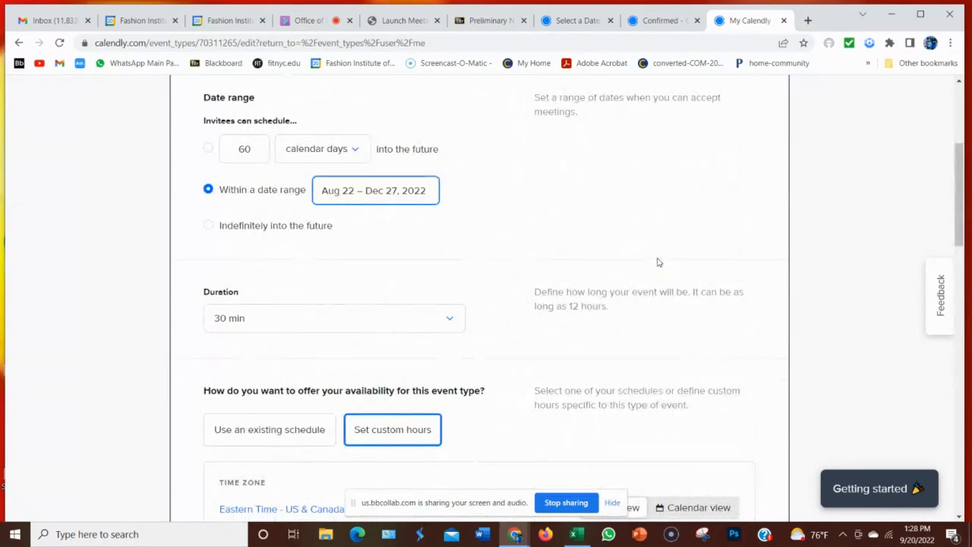
scroll(850, 171, down, 6)
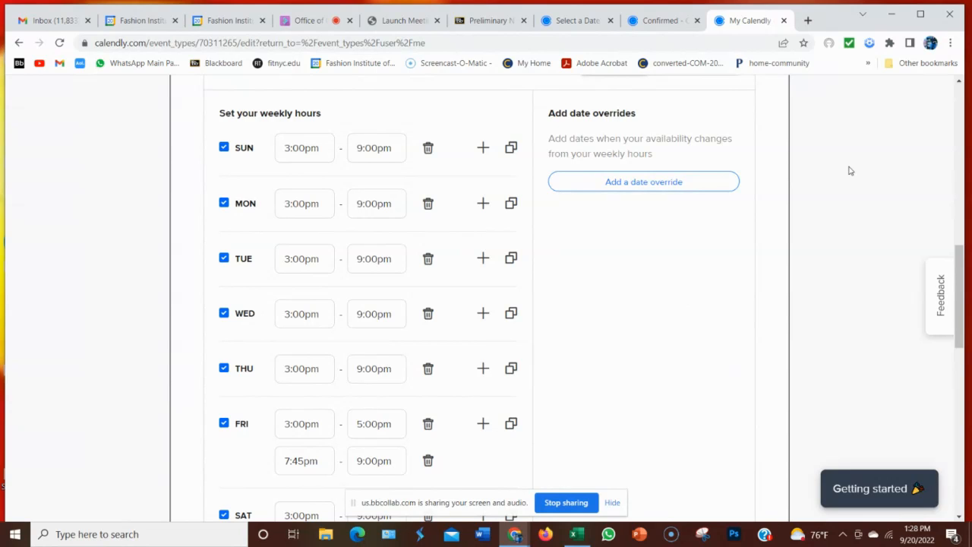
scroll(851, 170, down, 3)
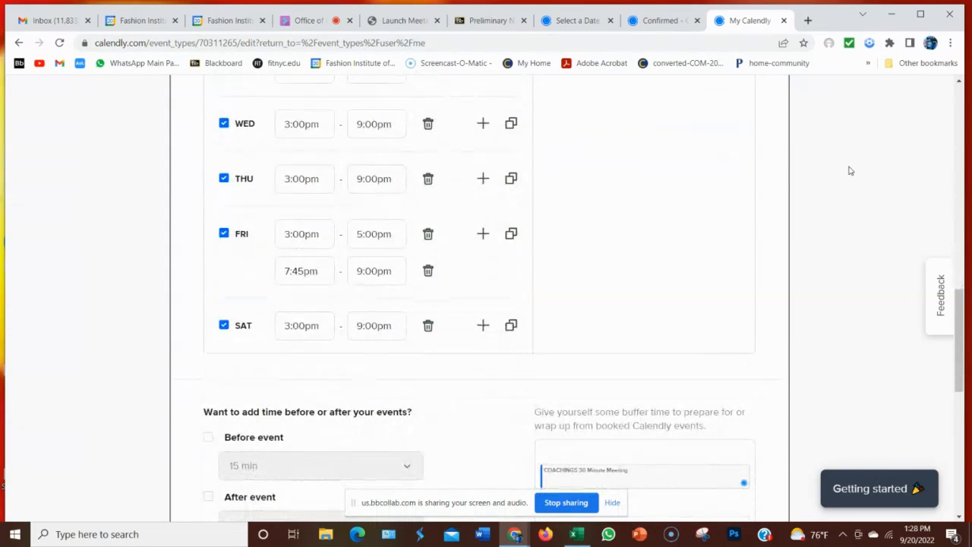
scroll(851, 171, up, 8)
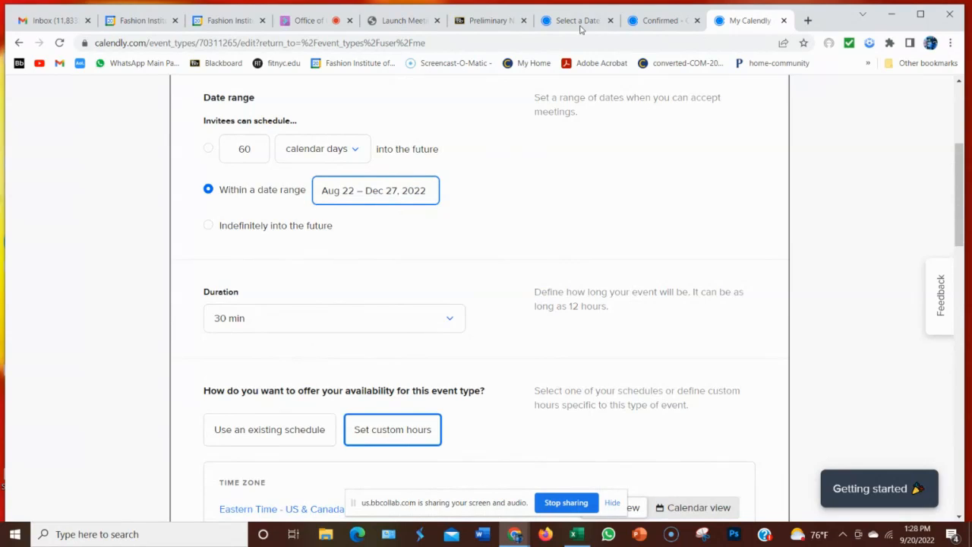
- Switch to the Blackboard course and open the "Unit #1: Basics of Civil Rights" folder from the Unit #1 page
click(490, 23)
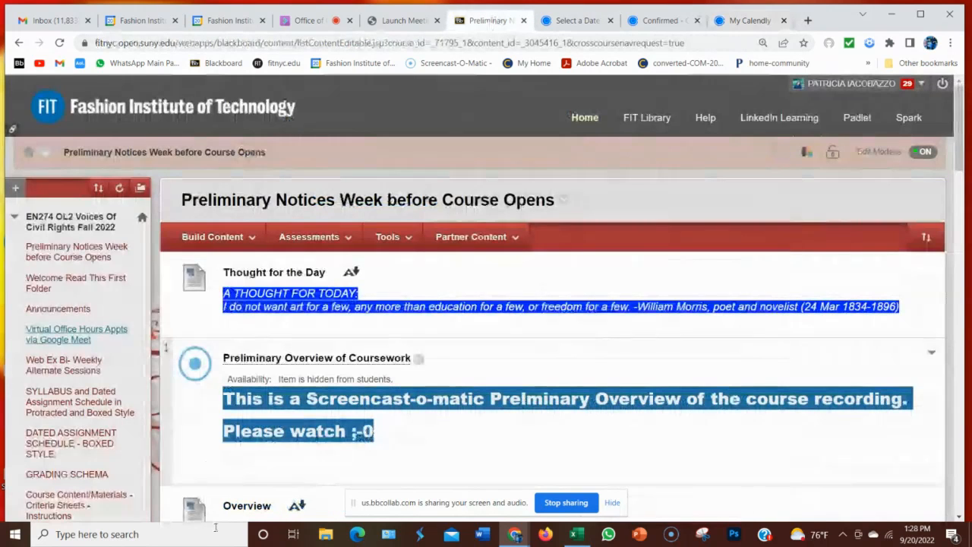
scroll(66, 337, down, 2)
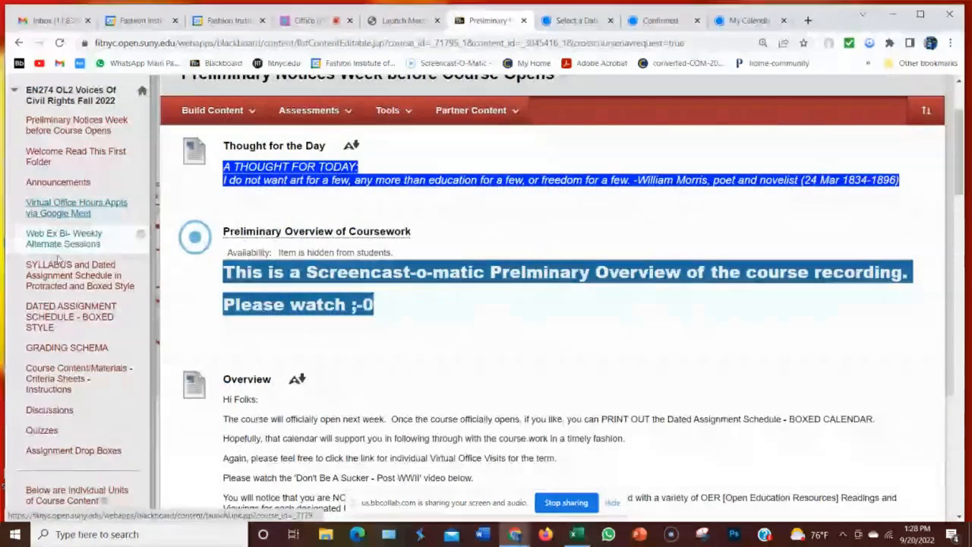
scroll(65, 360, down, 4)
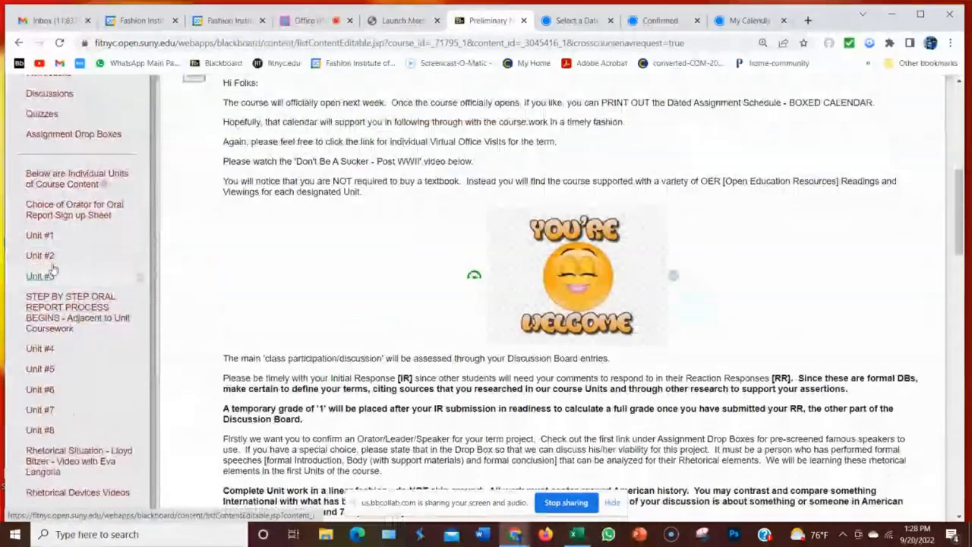
click(49, 238)
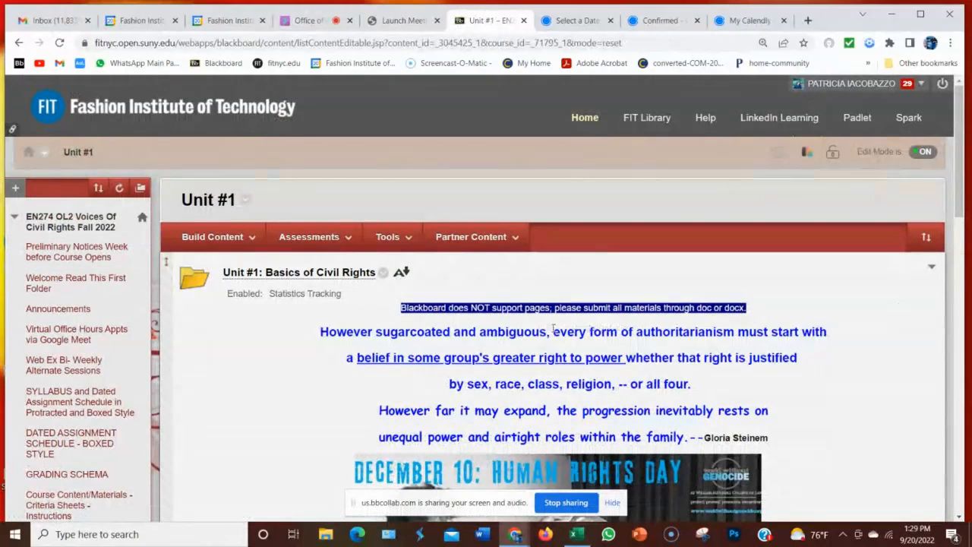
click(262, 274)
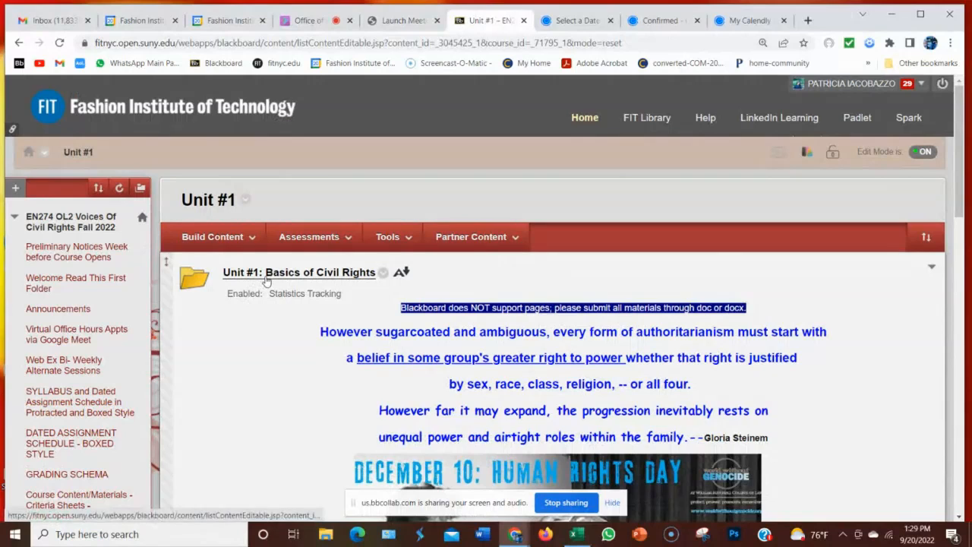
- Read through the Unit #1 Assignment Schedule, checking its dates, deadlines and the note about setting a virtual office time for coaching
scroll(760, 325, down, 3)
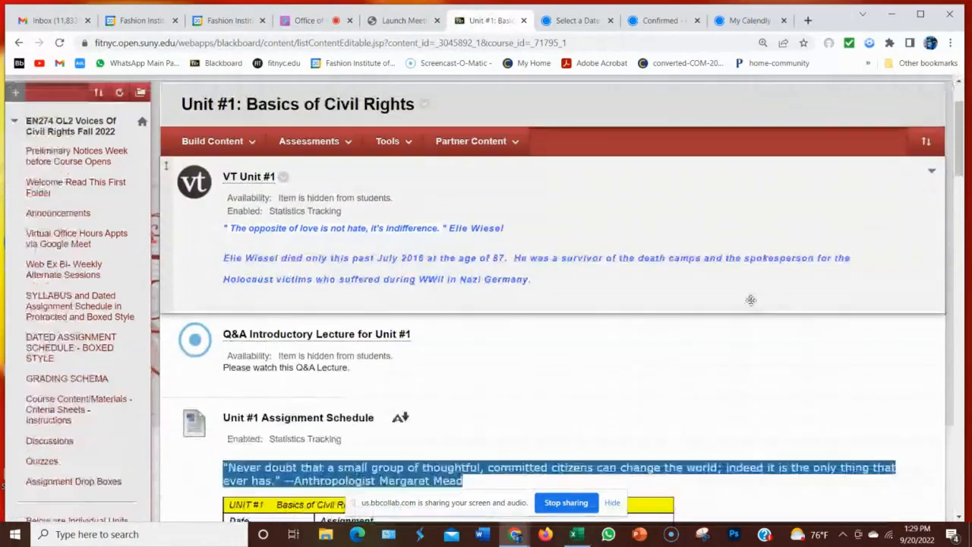
scroll(748, 300, down, 5)
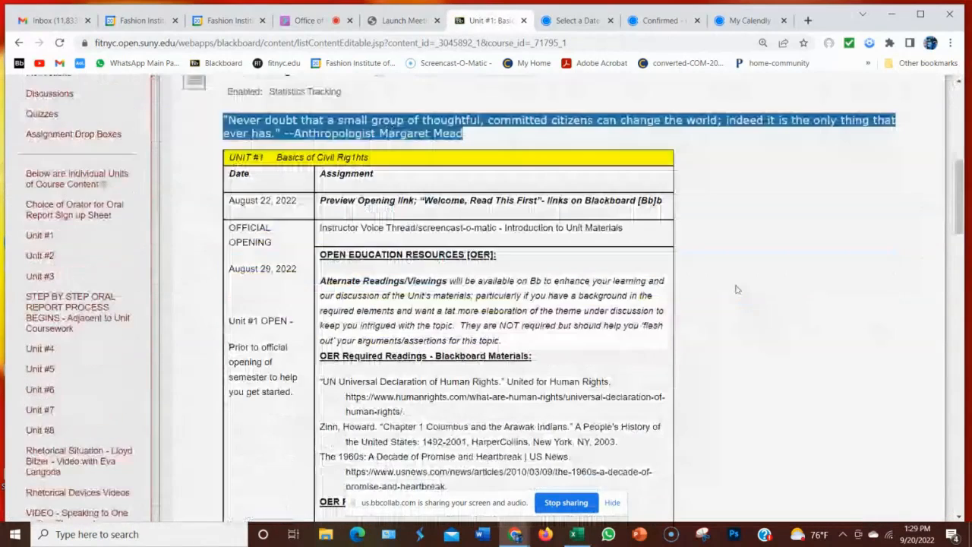
scroll(735, 289, down, 3)
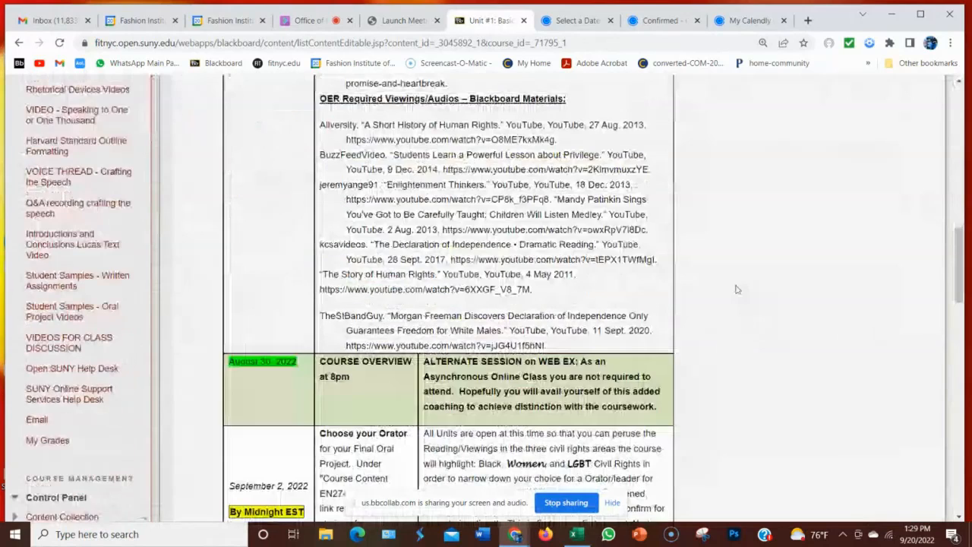
scroll(736, 289, down, 5)
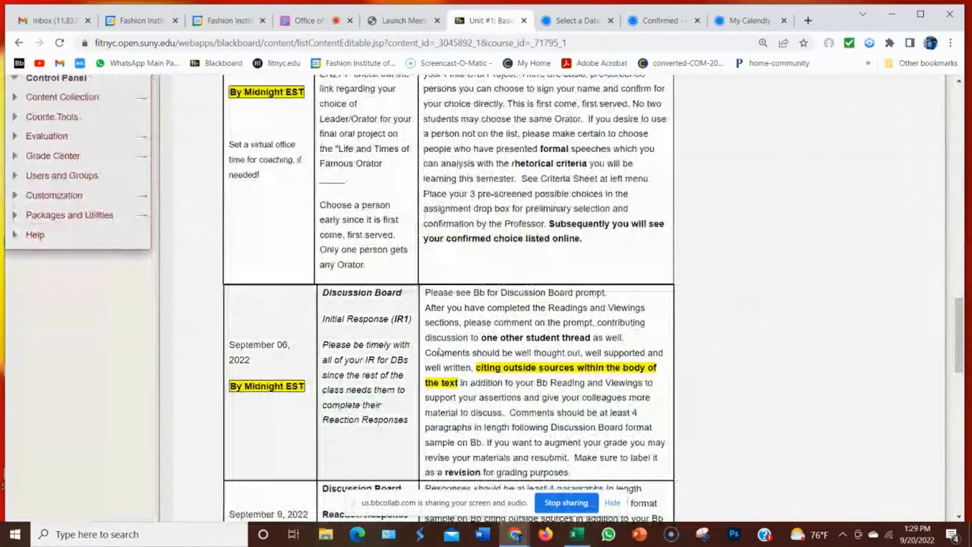
scroll(704, 318, down, 1)
scroll(704, 319, down, 3)
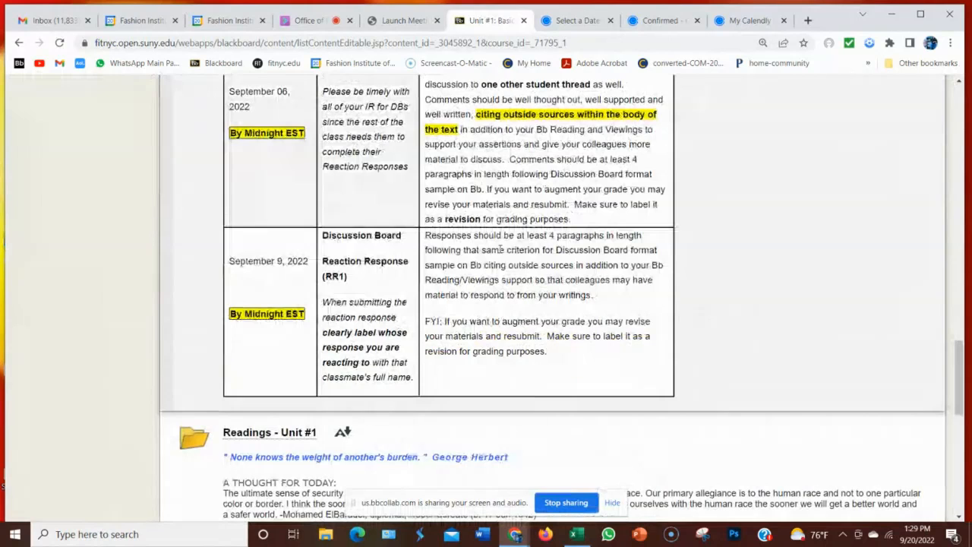
scroll(771, 170, down, 5)
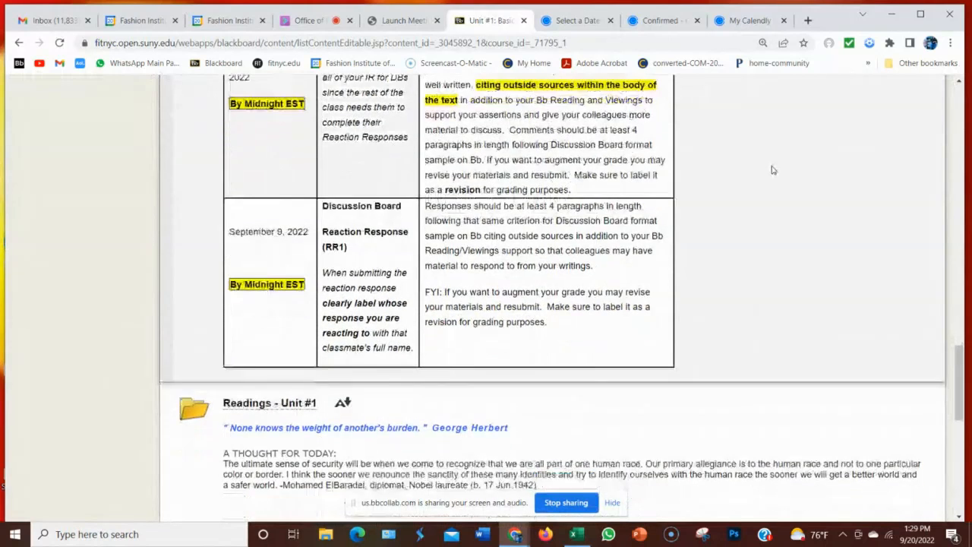
scroll(769, 172, up, 10)
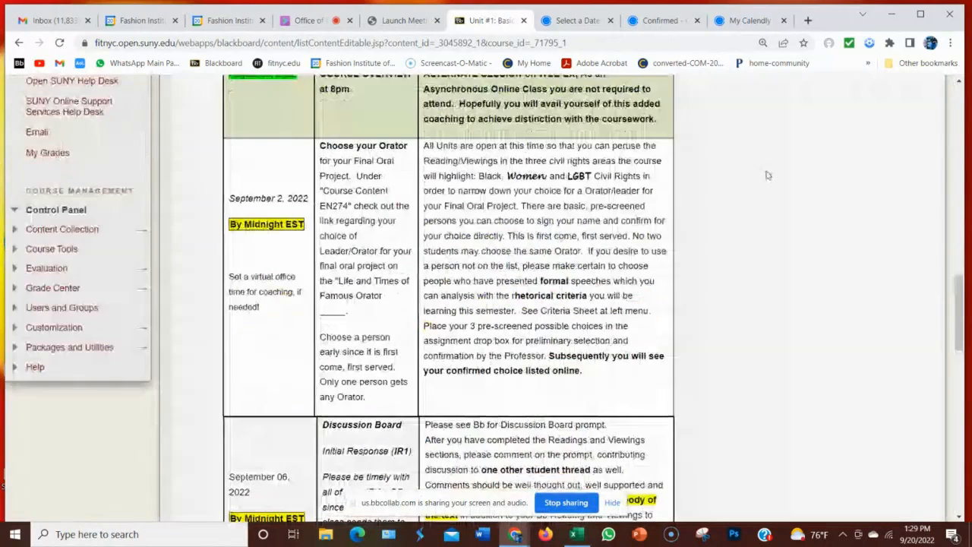
scroll(767, 176, up, 2)
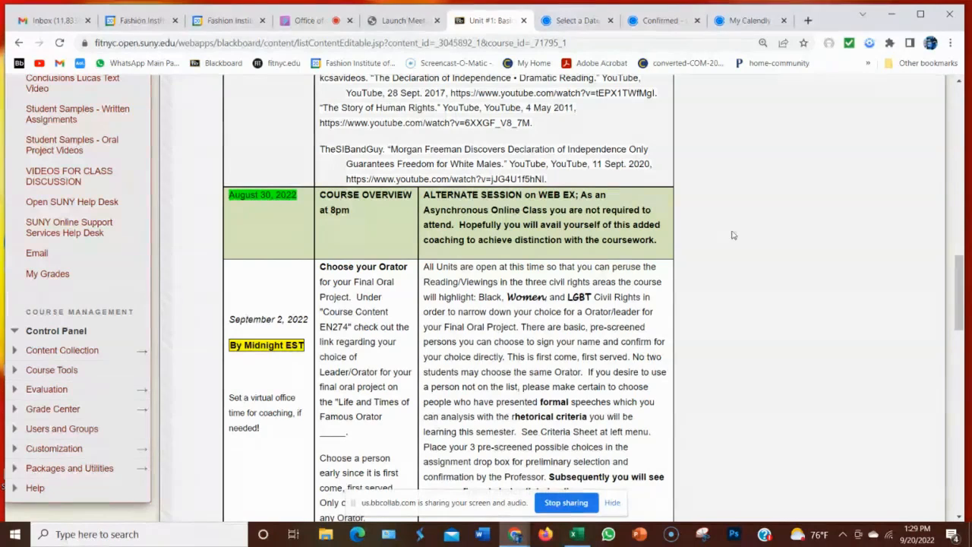
- Return to the Calendly event editor and apply the Aug 22 – Dec 27, 2022 booking date range
click(740, 21)
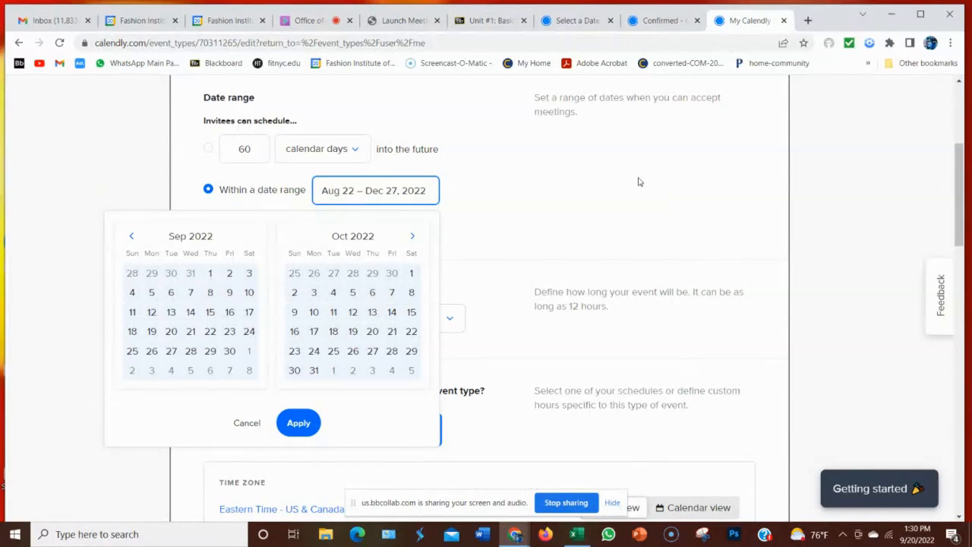
scroll(637, 182, down, 1)
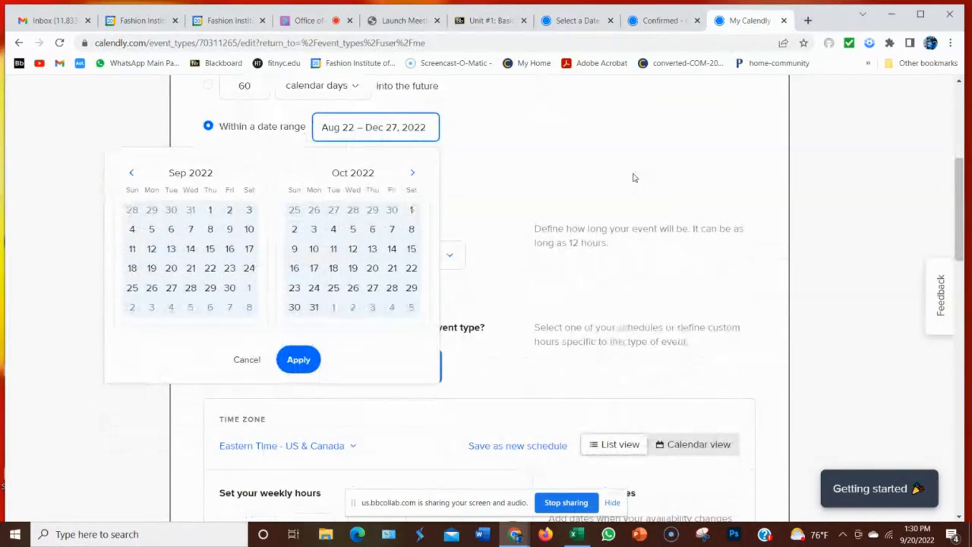
click(300, 361)
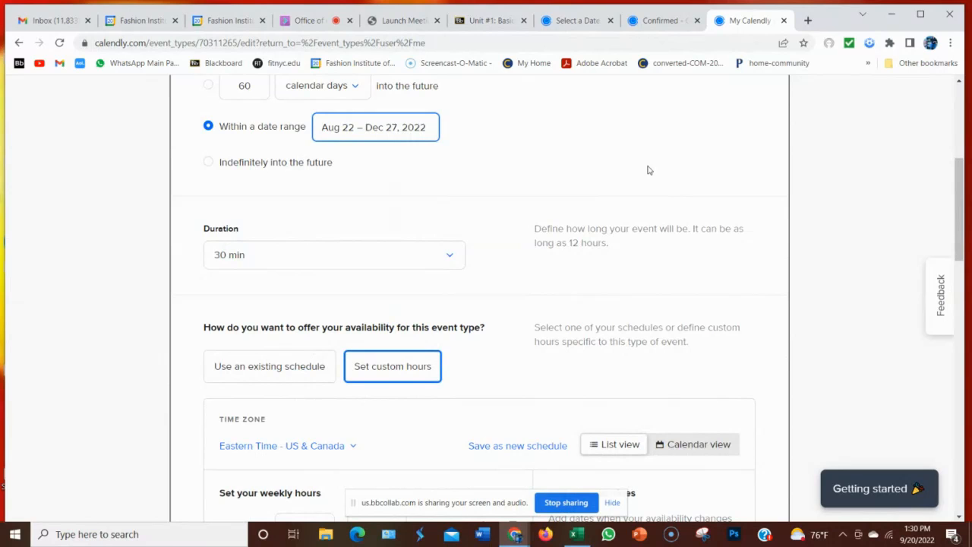
- Review the weekly hours for each day, the event buffer options and the additional sections below the availability settings
scroll(648, 170, down, 4)
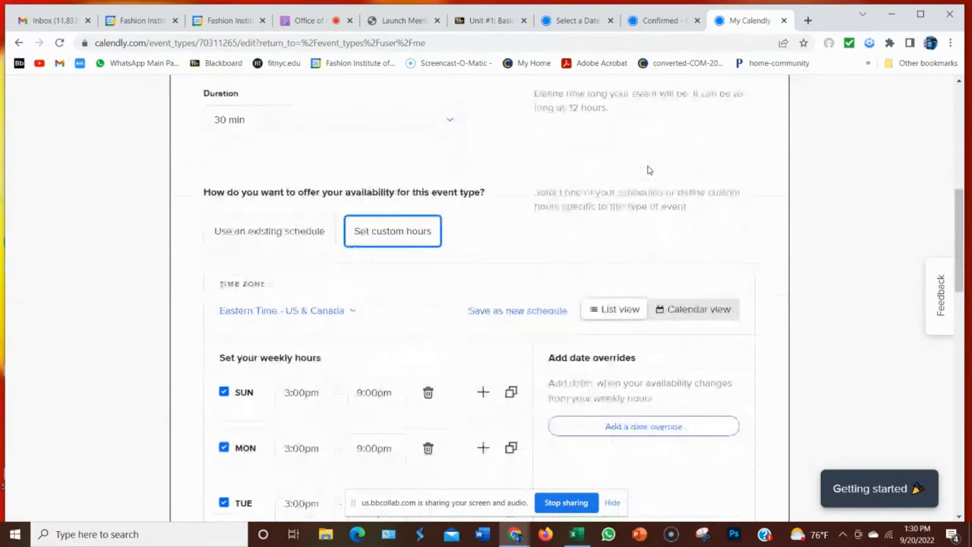
scroll(648, 170, down, 2)
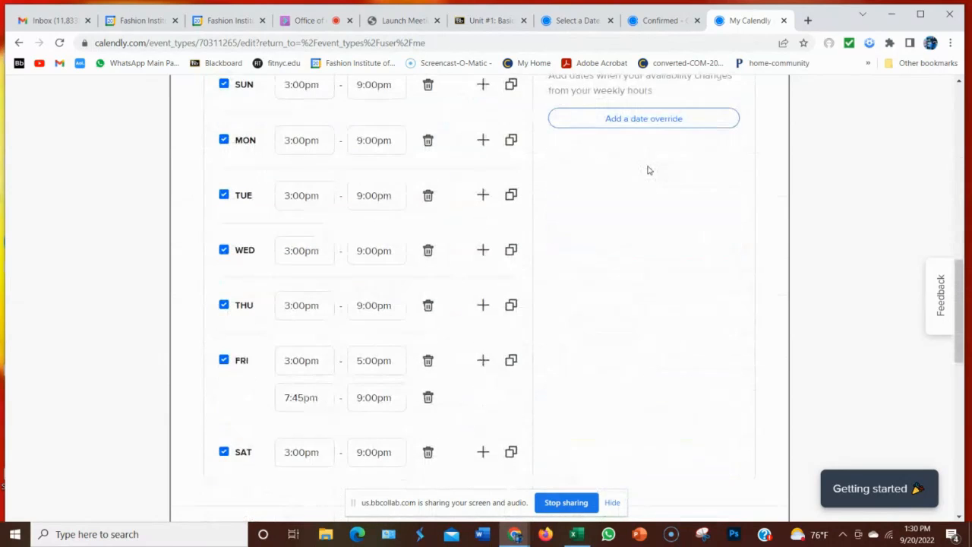
scroll(648, 170, down, 1)
scroll(647, 170, down, 2)
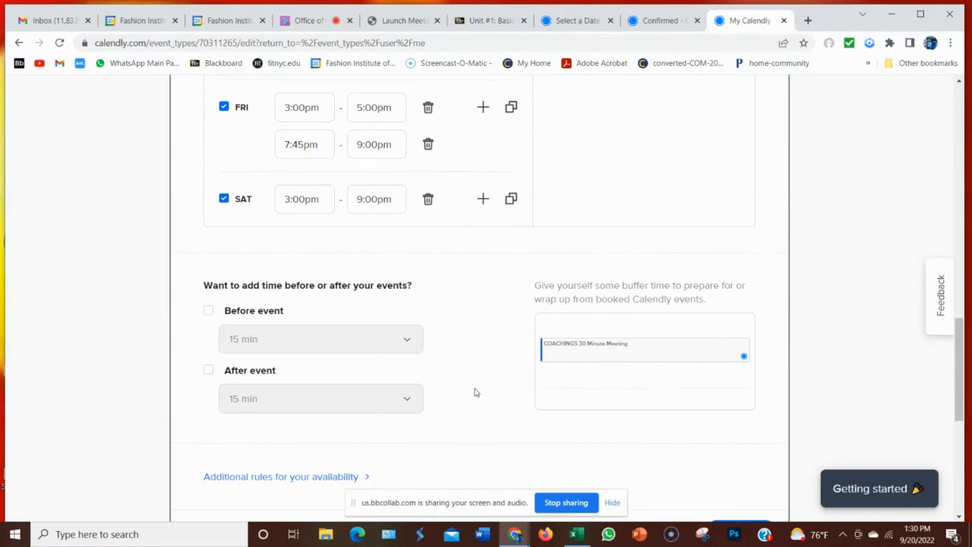
scroll(479, 374, down, 1)
scroll(479, 373, down, 1)
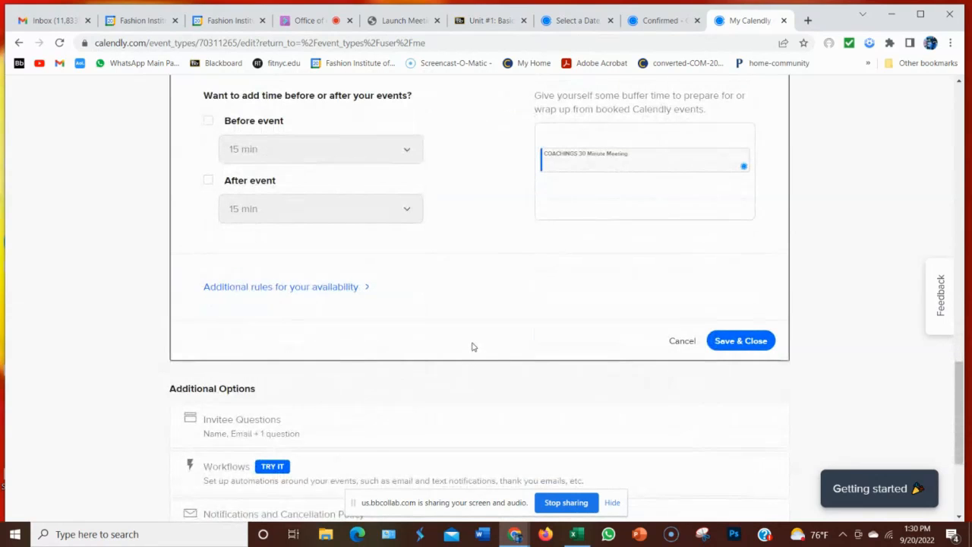
scroll(472, 346, down, 1)
scroll(701, 288, up, 4)
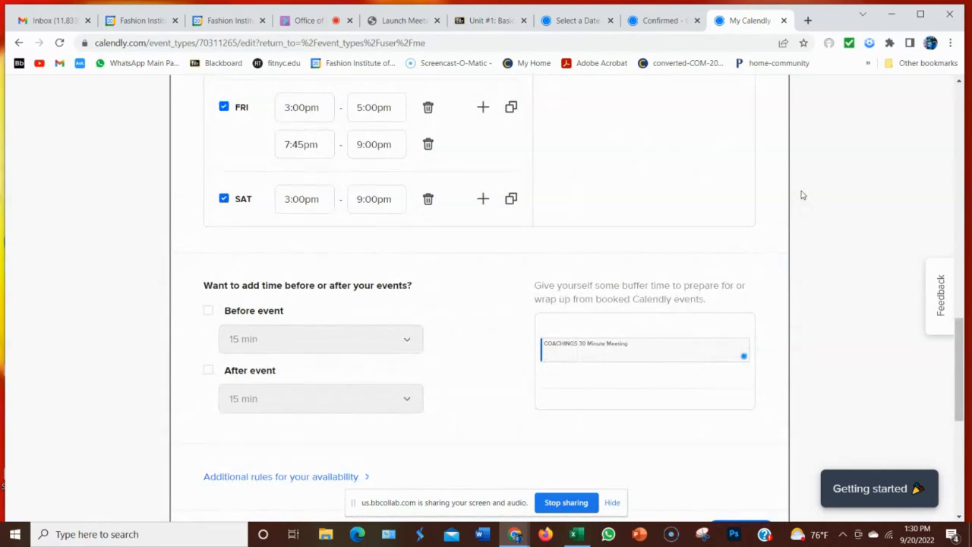
scroll(801, 195, up, 6)
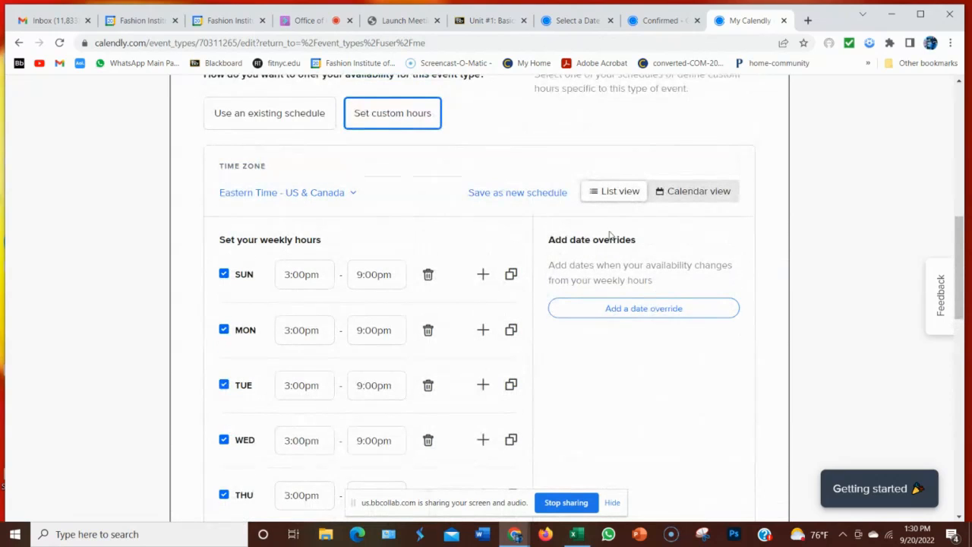
click(620, 310)
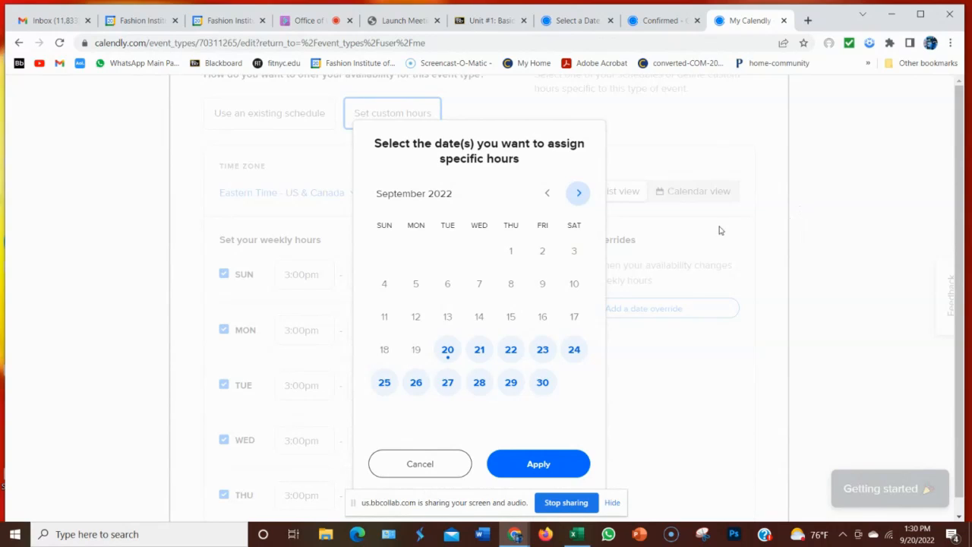
click(576, 195)
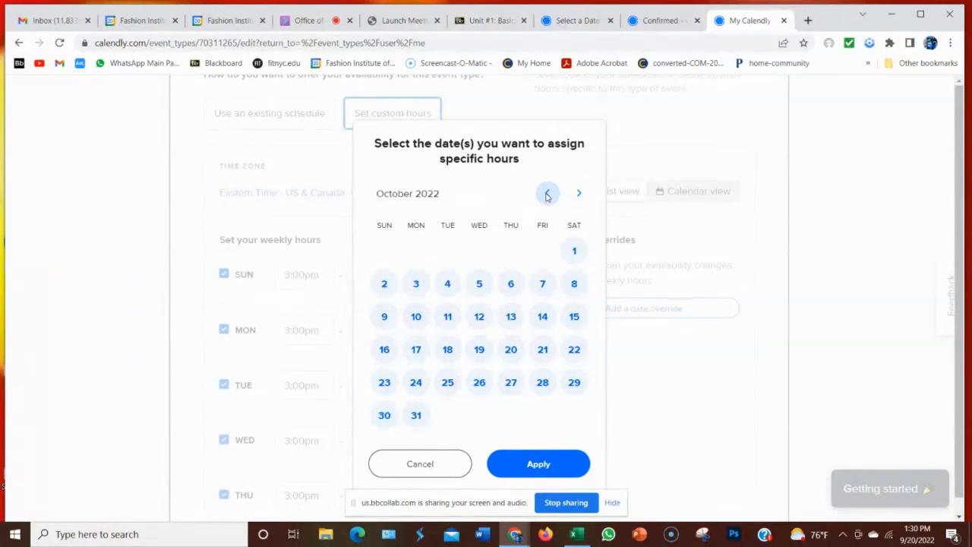
click(546, 195)
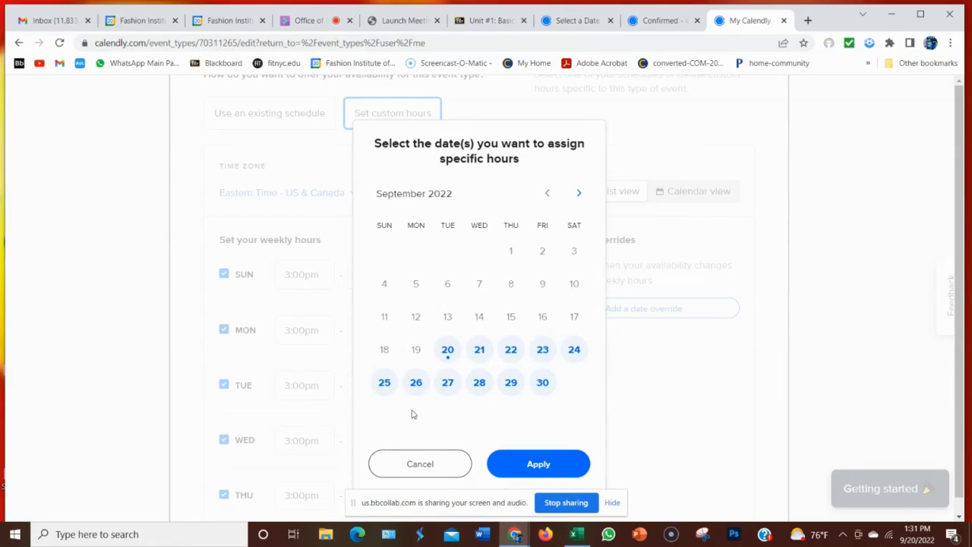
click(416, 384)
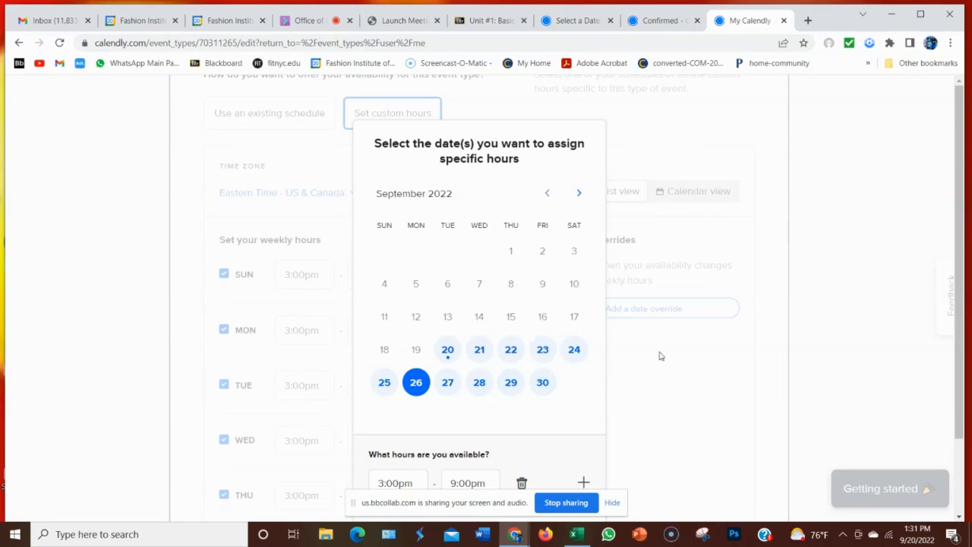
scroll(663, 353, down, 2)
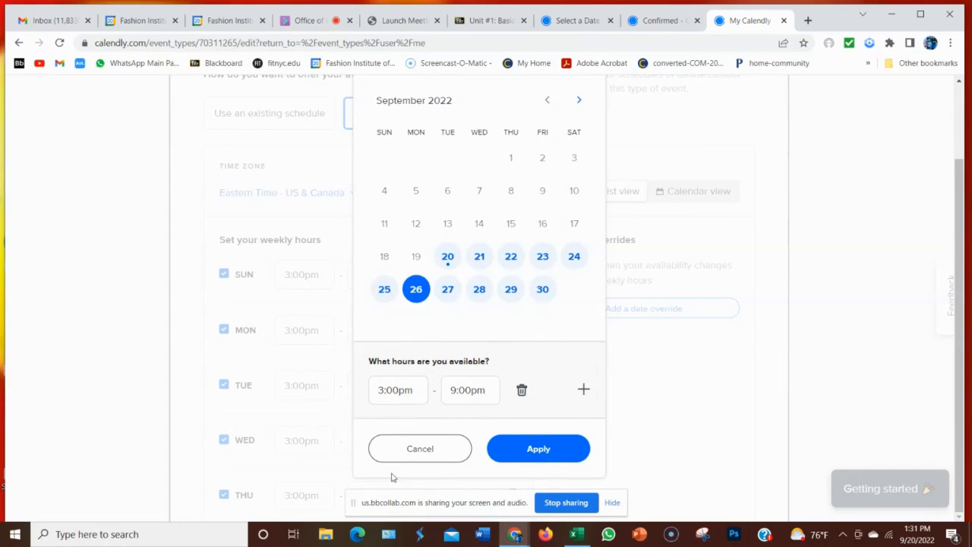
click(416, 452)
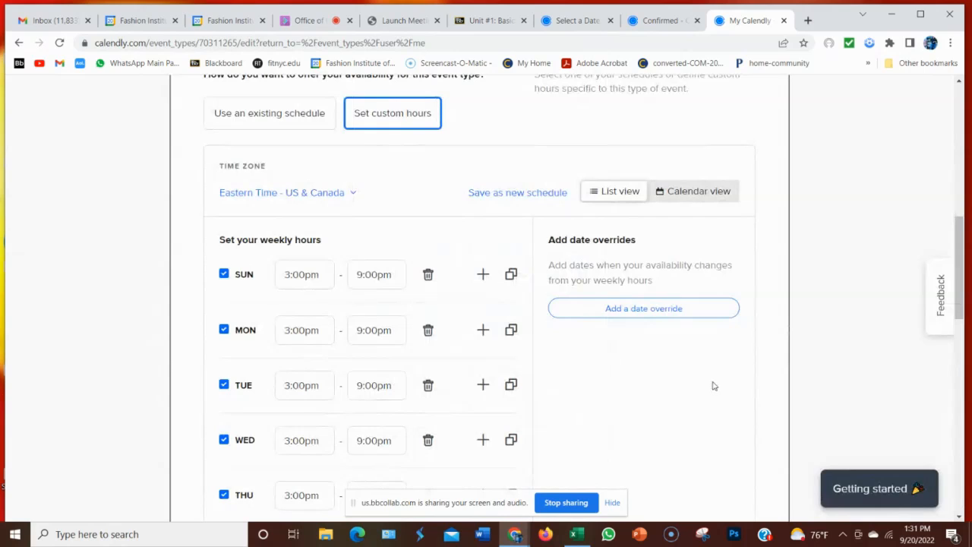
- Add a date override for September 26, 2022 with available hours from 3:00pm to 5:00pm
click(622, 313)
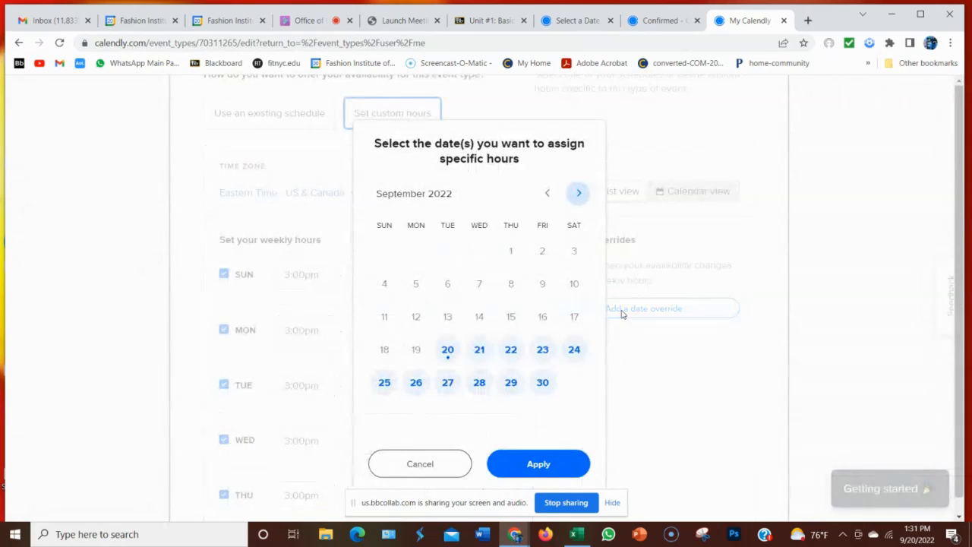
click(418, 383)
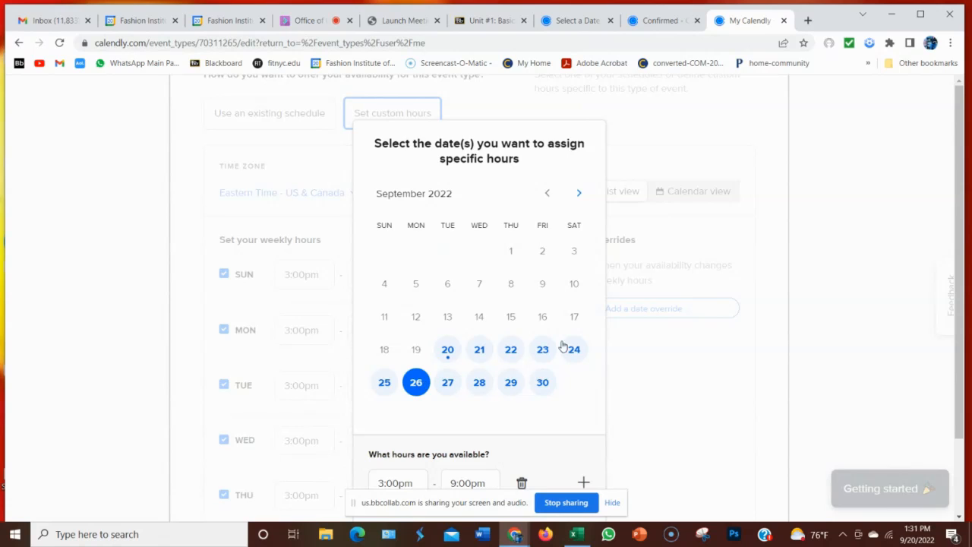
scroll(686, 304, down, 2)
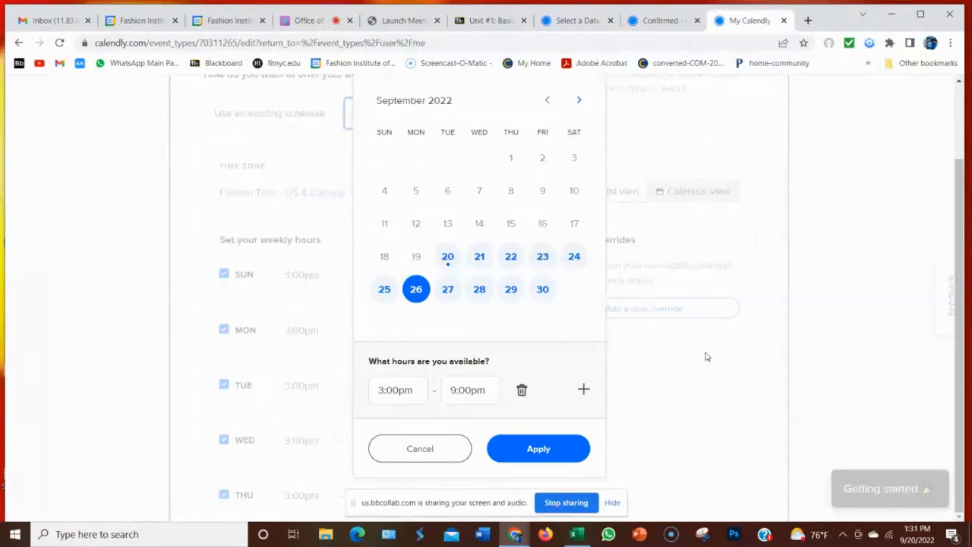
click(450, 389)
double_click(449, 390)
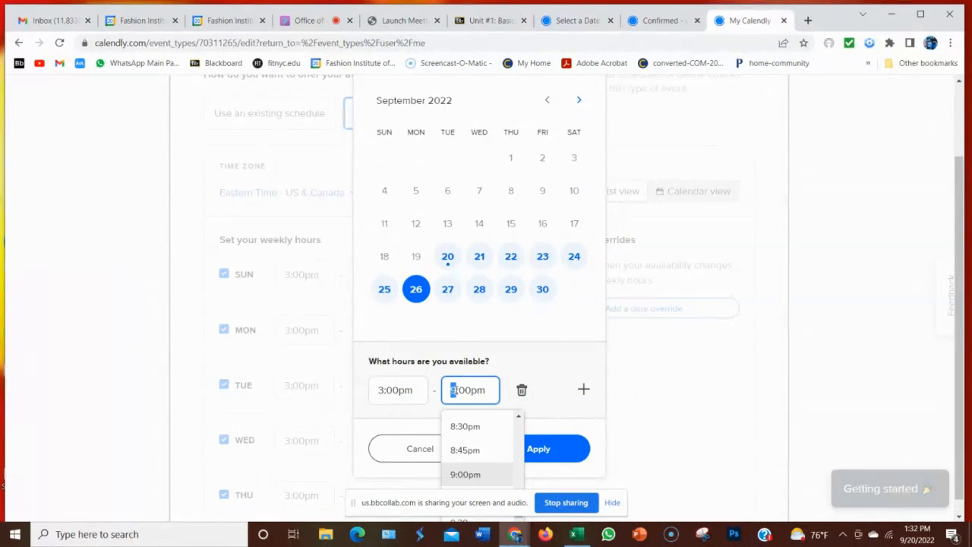
text(5)
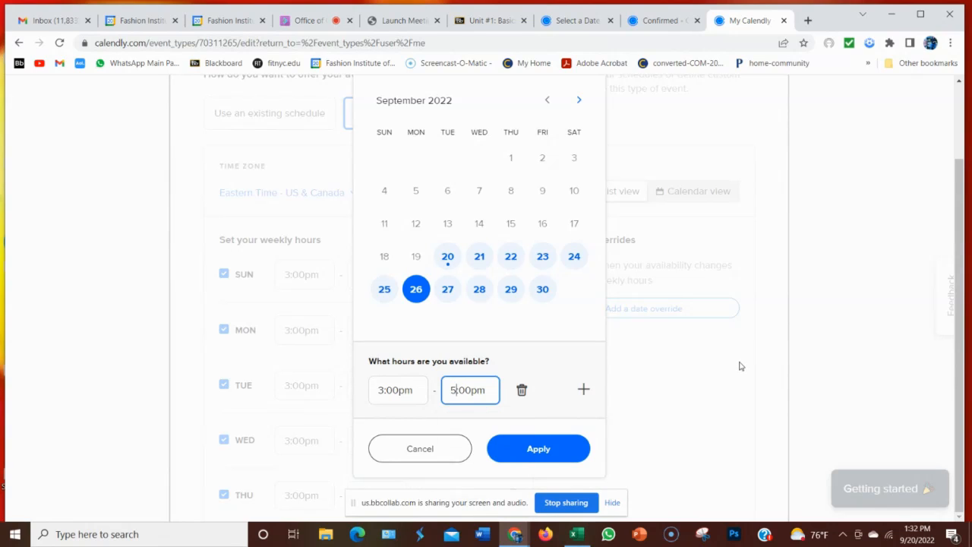
click(543, 448)
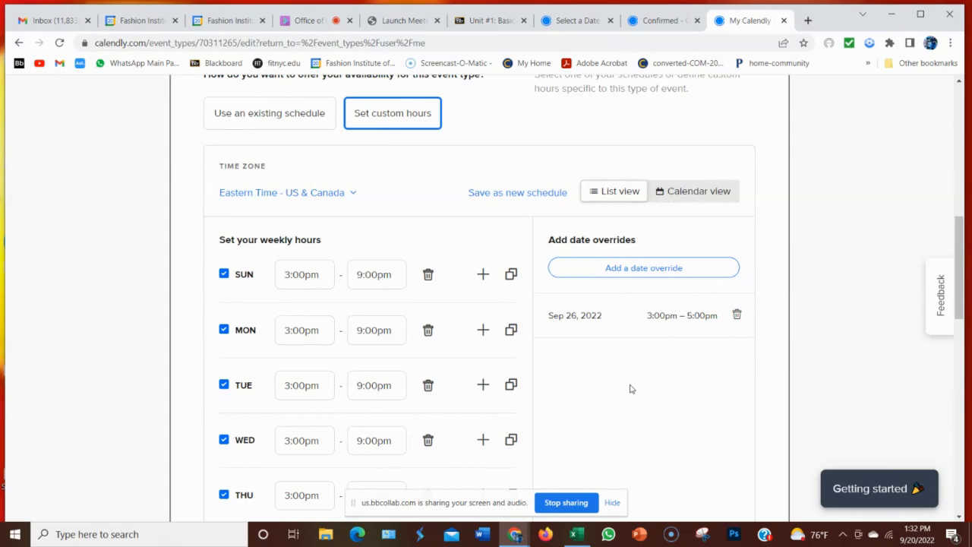
- Check the booking availability settings from date range to event buffers, and save and close the section
scroll(630, 389, down, 2)
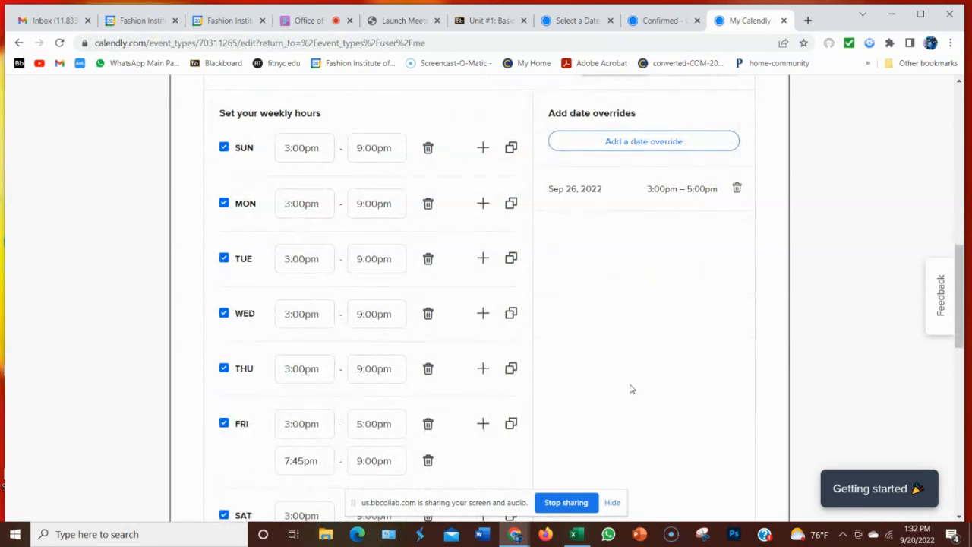
scroll(629, 389, down, 1)
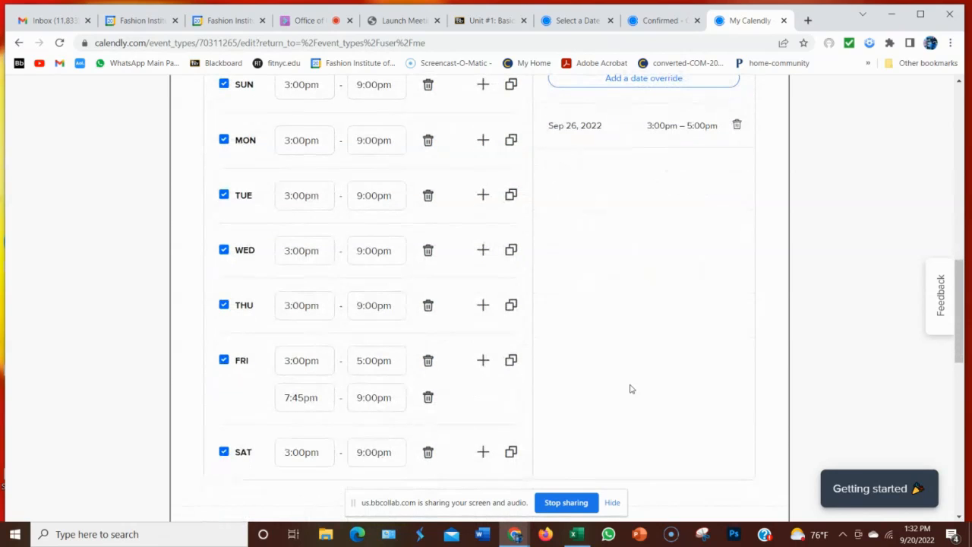
scroll(629, 389, down, 4)
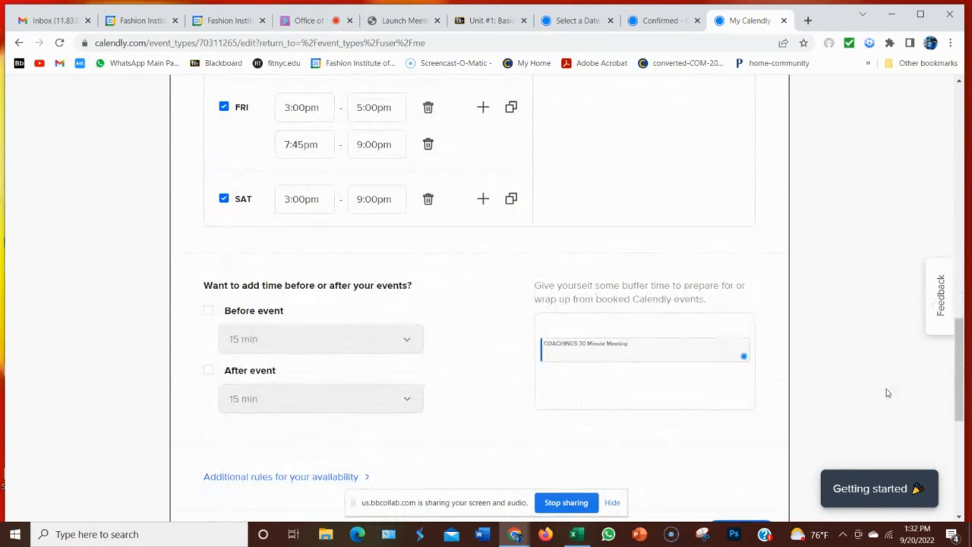
scroll(689, 425, down, 2)
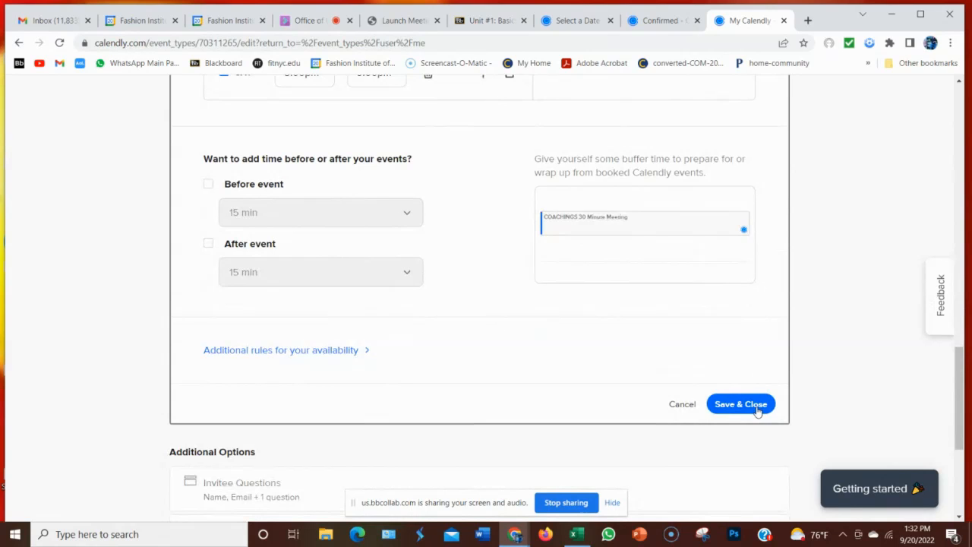
scroll(820, 285, up, 10)
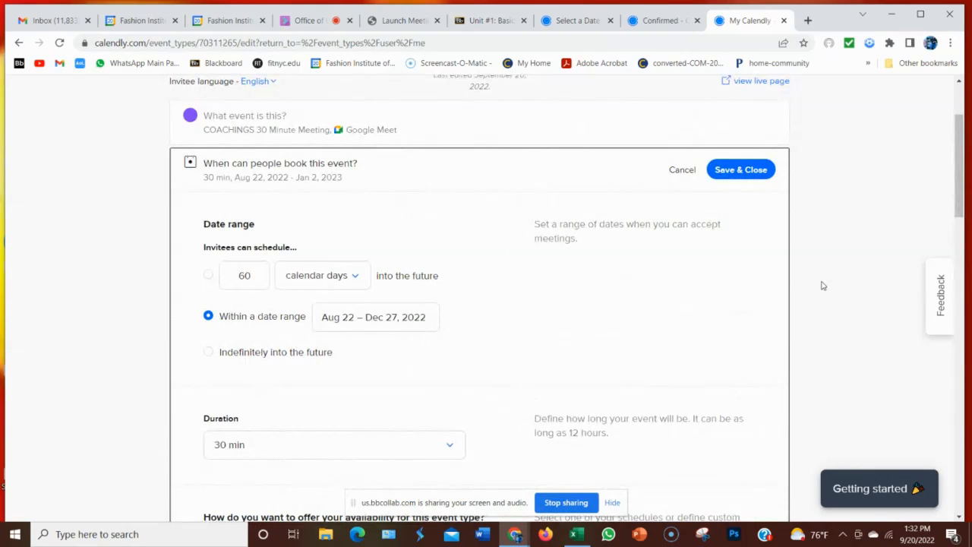
scroll(820, 286, down, 10)
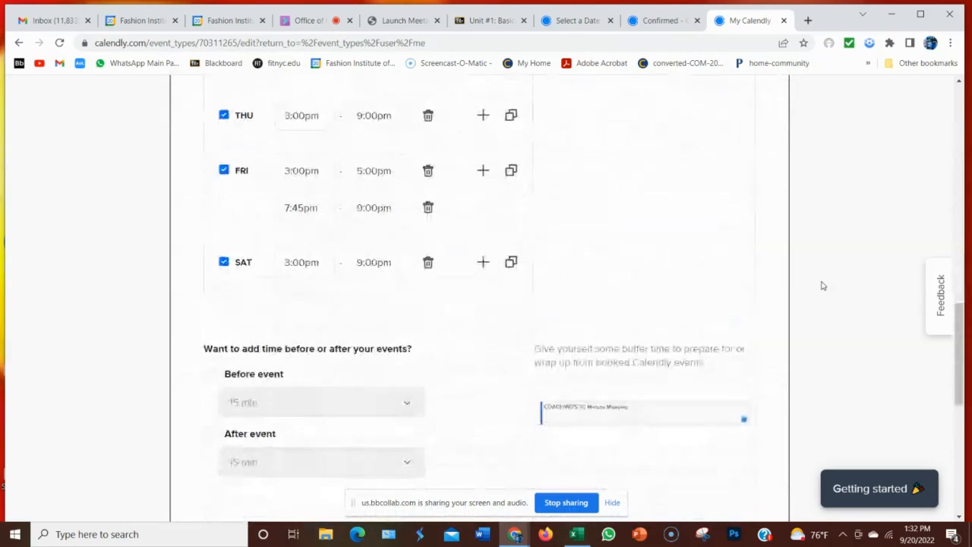
scroll(820, 285, down, 4)
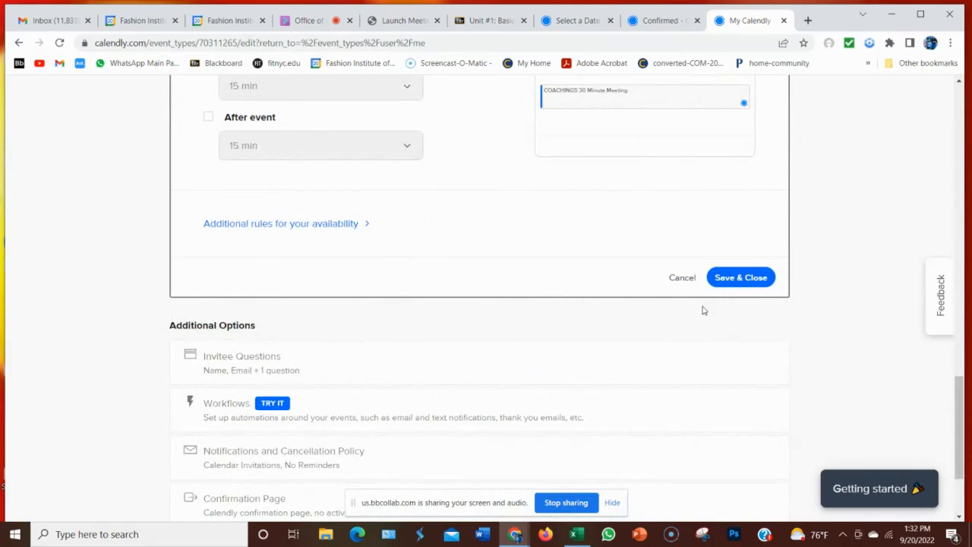
click(727, 280)
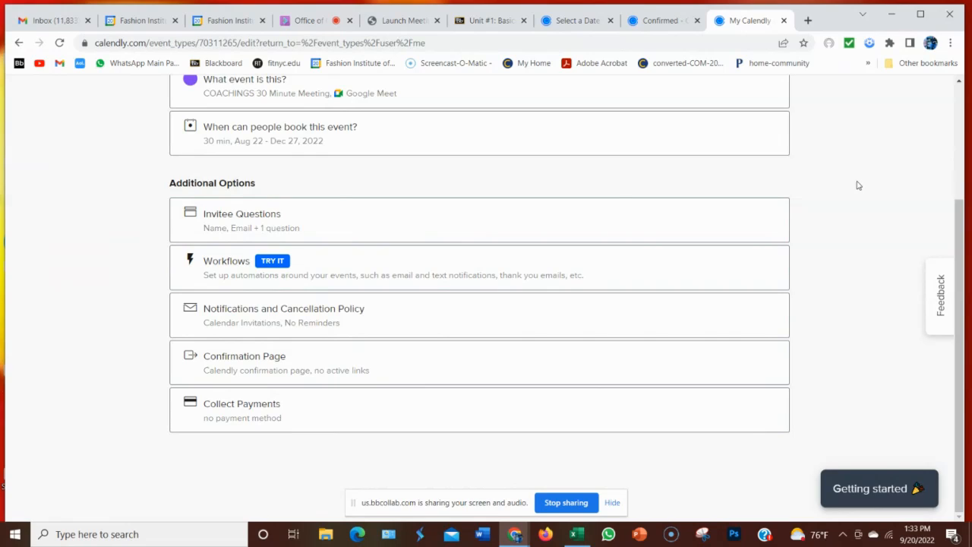
- Open the Invitee Questions section of the event's additional options for editing
click(209, 225)
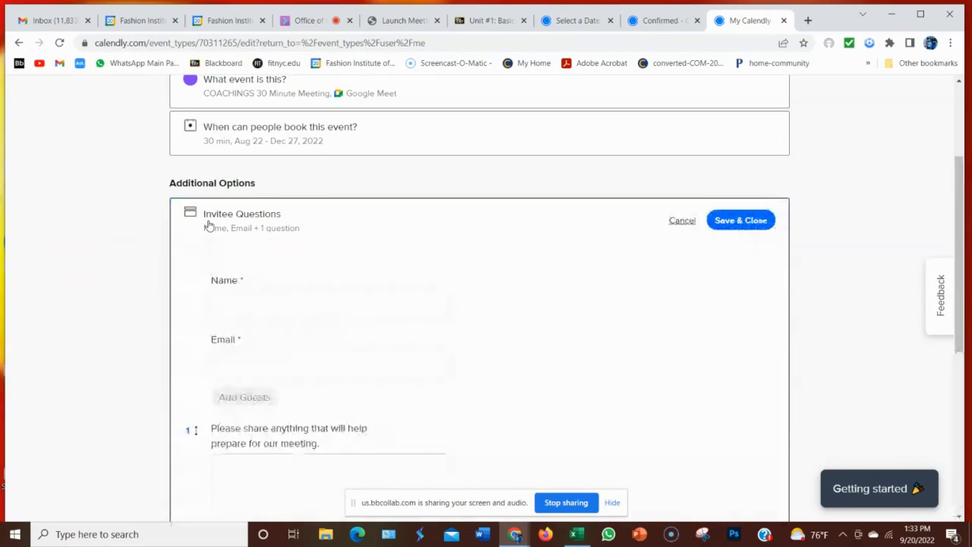
scroll(697, 264, down, 1)
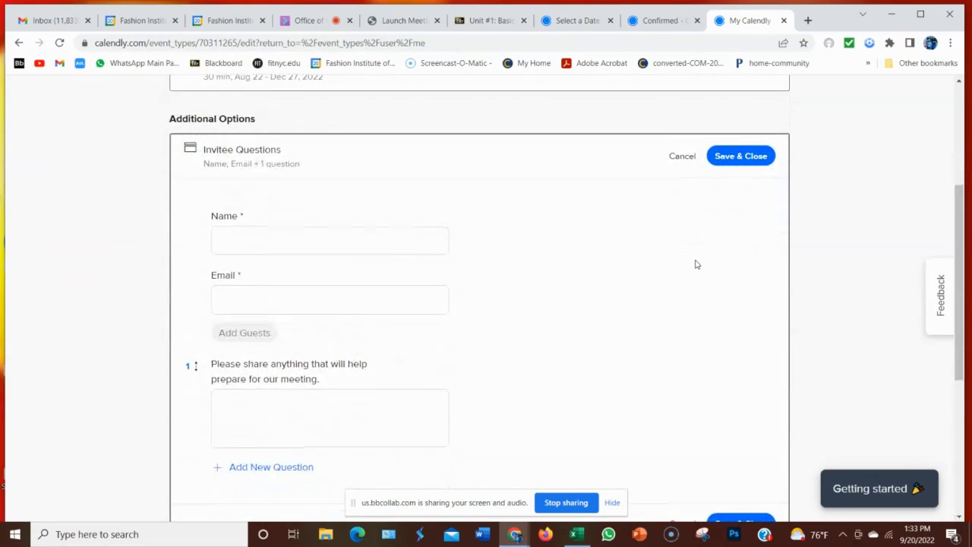
scroll(697, 264, down, 1)
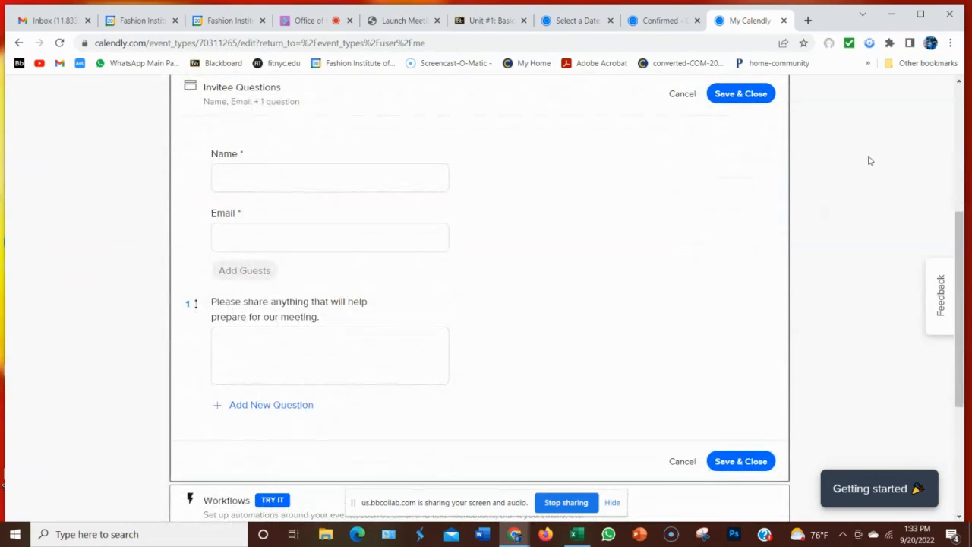
click(236, 340)
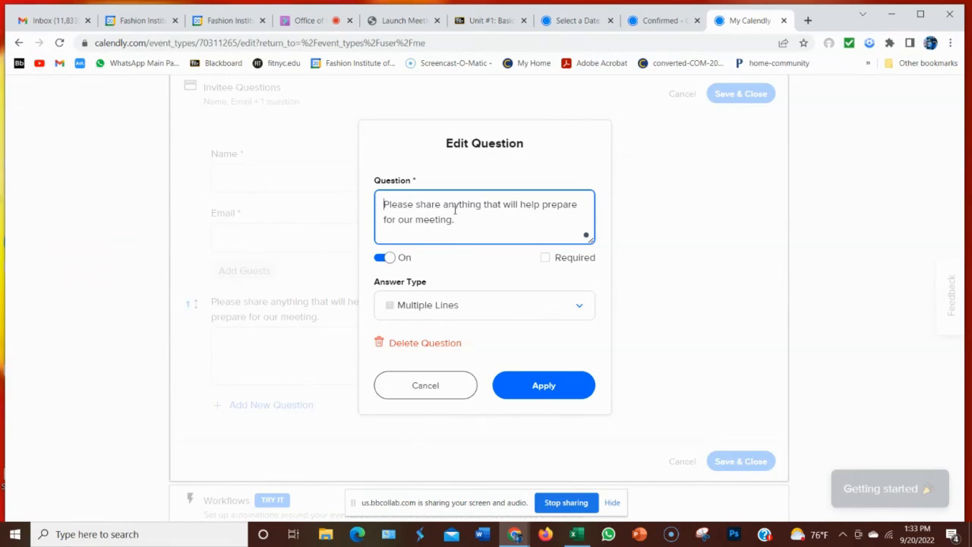
text(Please state)
key(BackSpace)
key(BackSpace)
key(BackSpace)
key(BackSpace)
key(BackSpace)
key(BackSpace)
key(BackSpace)
key(BackSpace)
key(BackSpace)
key(BackSpace)
key(BackSpace)
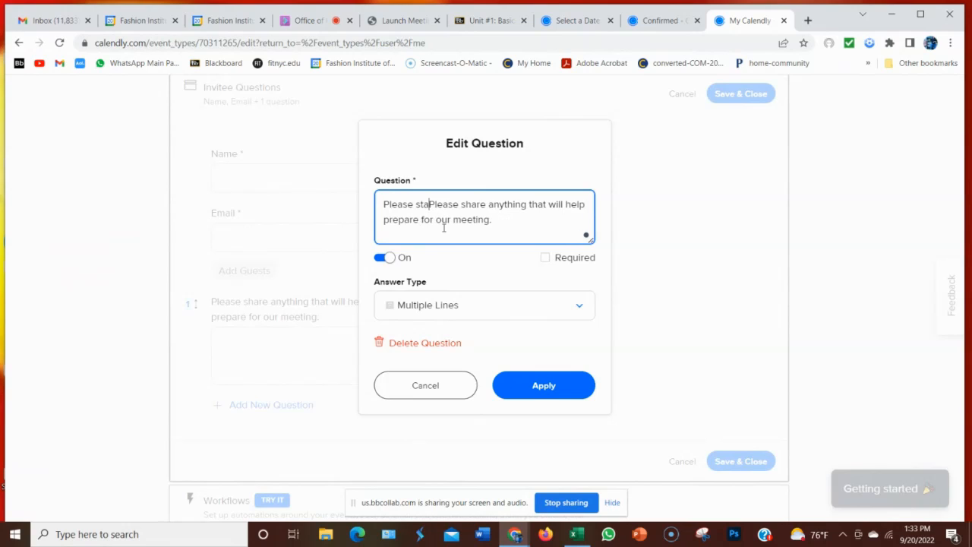
key(BackSpace)
key(BackSpace)
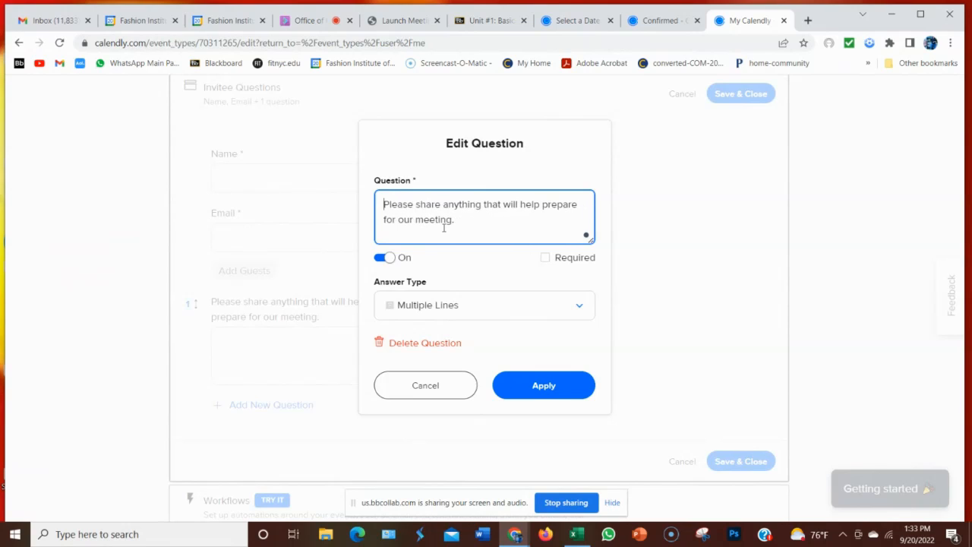
click(442, 386)
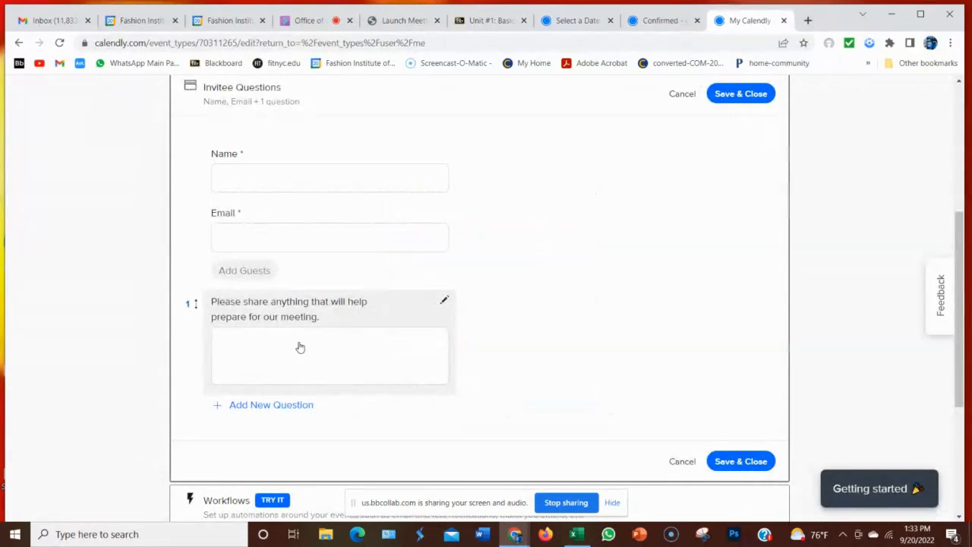
click(300, 348)
click(434, 393)
- Add a new invitee question reading "Which are you - OL1 or OL2 - please specify."
click(293, 406)
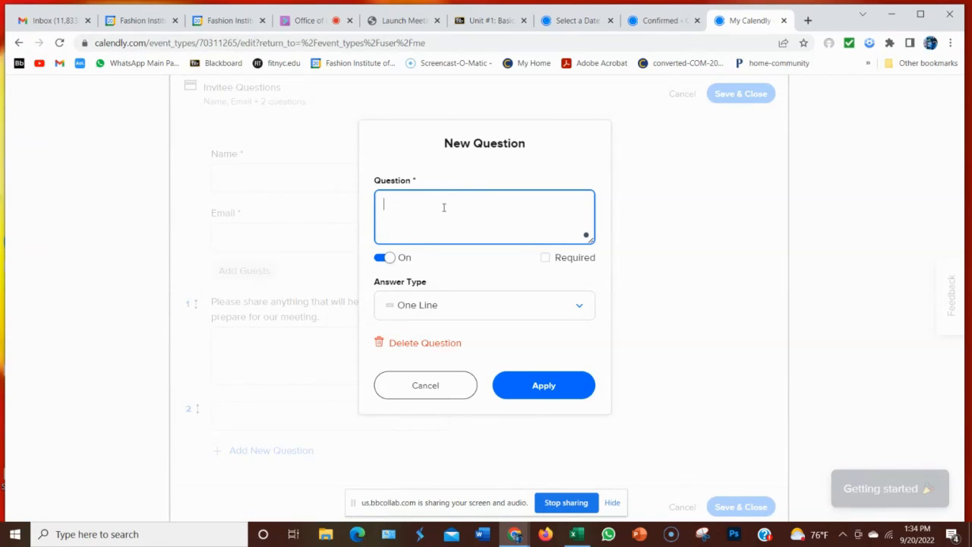
click(578, 308)
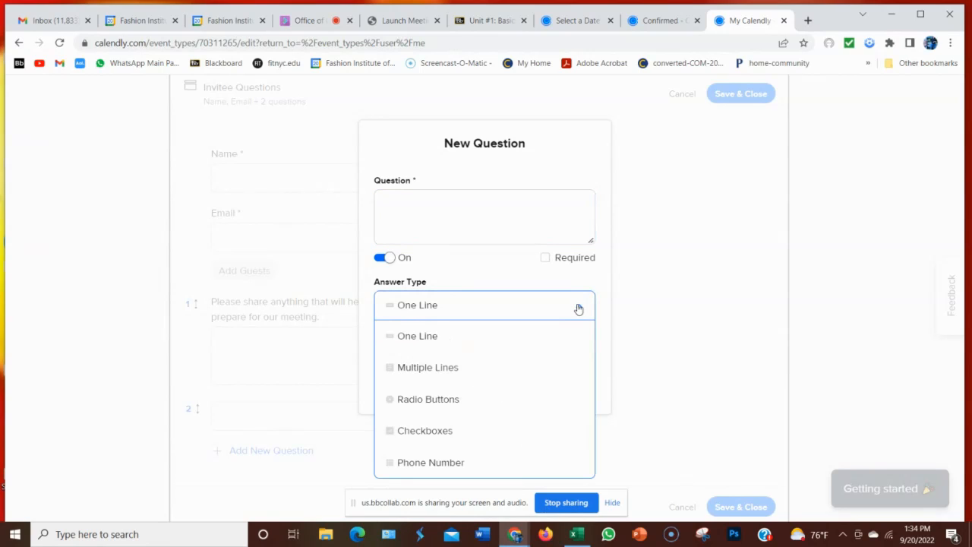
click(524, 211)
text(Wirhwe)
key(BackSpace)
key(BackSpace)
key(BackSpace)
key(BackSpace)
key(BackSpace)
key(BackSpace)
text(Whic)
key(BackSpace)
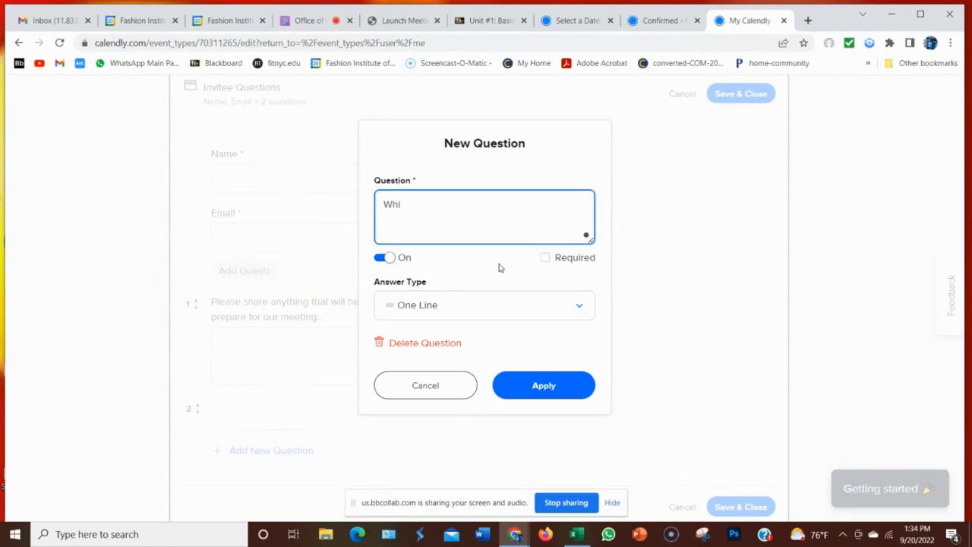
text(ch are you - OL1 or OL2 - please specify)
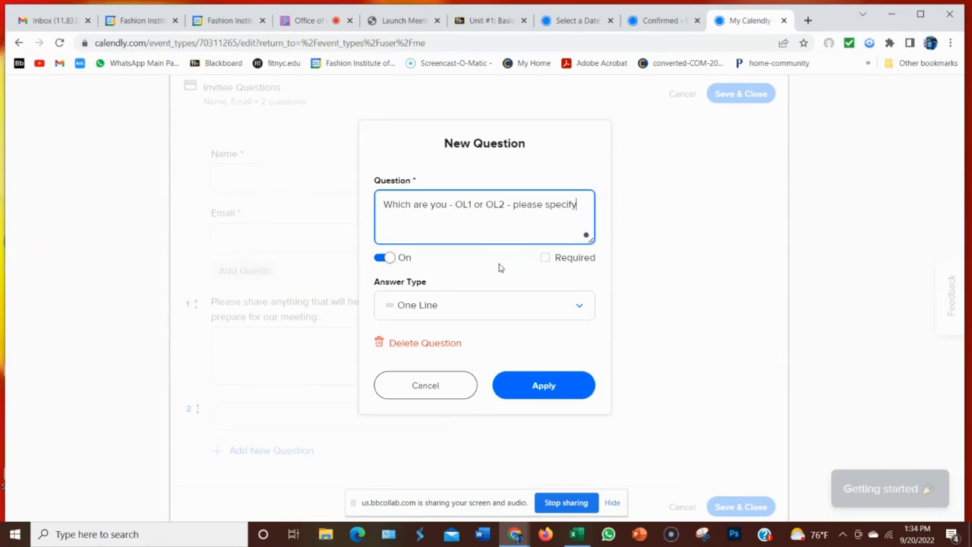
text(.)
- Make the new question required and set its answer type to Checkboxes
click(547, 259)
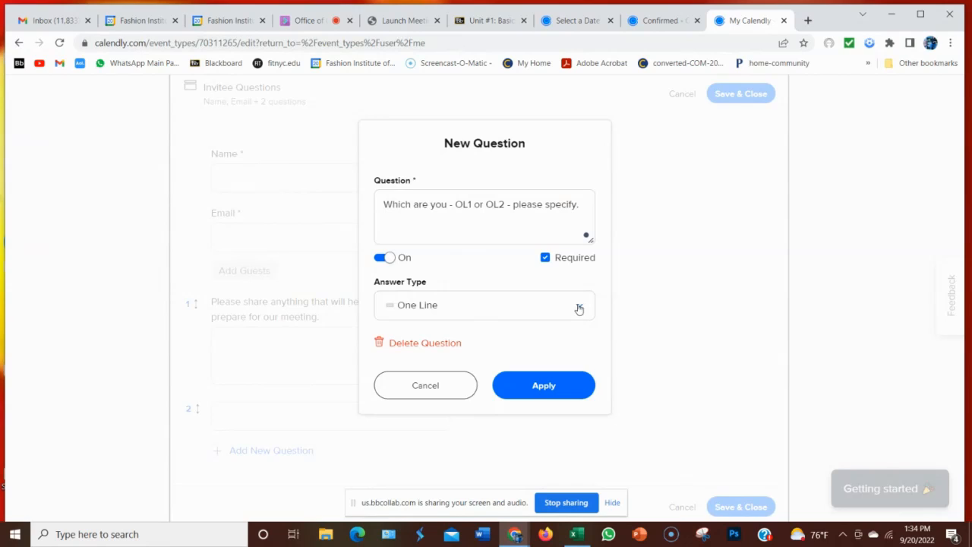
click(581, 307)
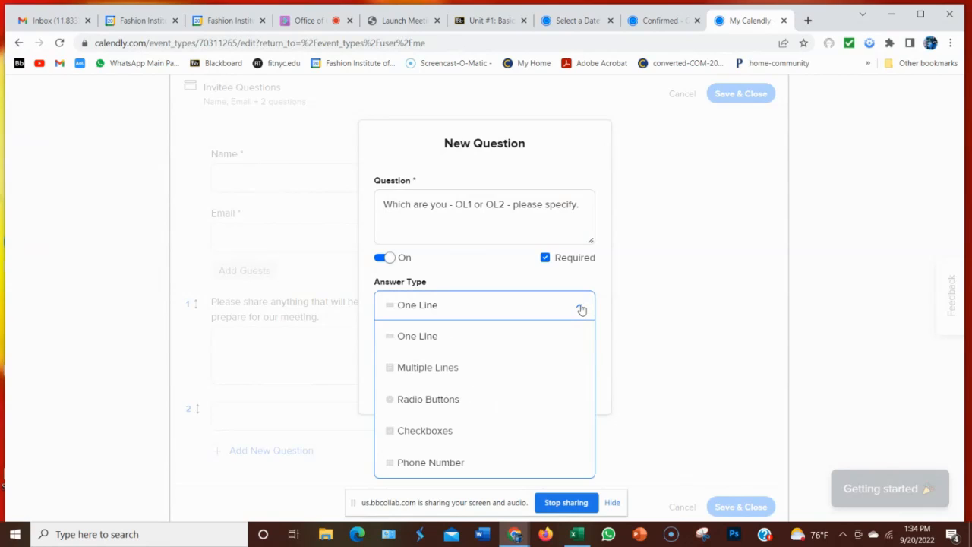
click(423, 431)
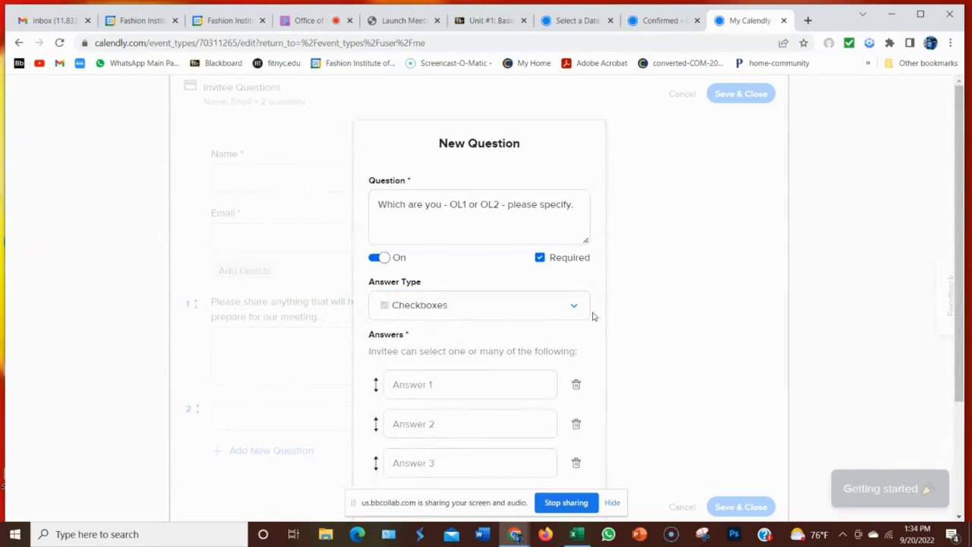
- Enter OL1 and OL2 as the new question's answers and remove the unused third answer
scroll(594, 316, down, 1)
click(509, 321)
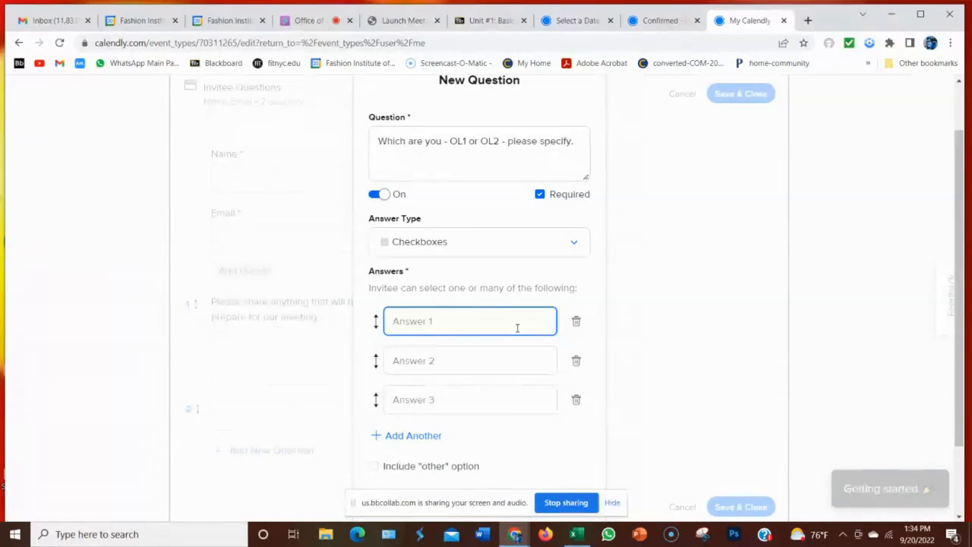
text(OL1)
click(505, 360)
text(OL2)
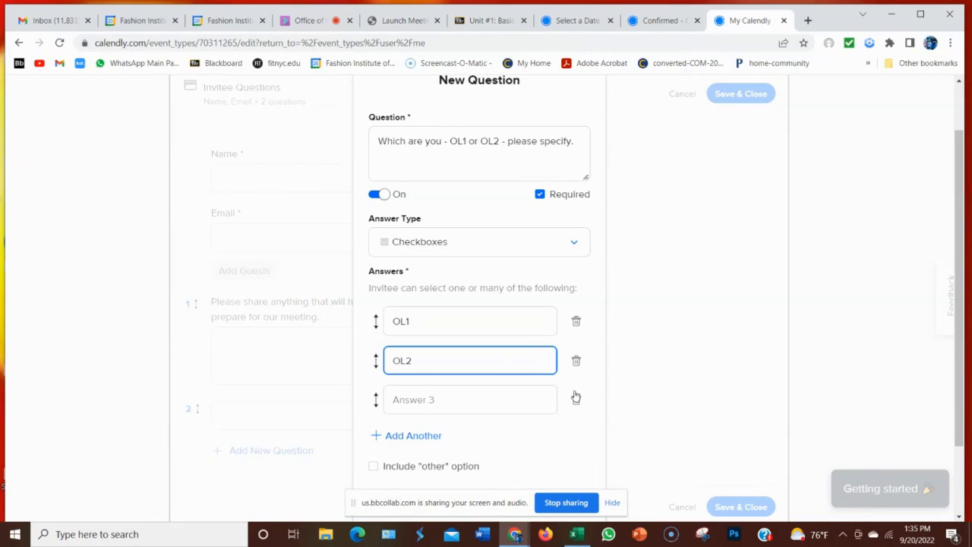
click(580, 402)
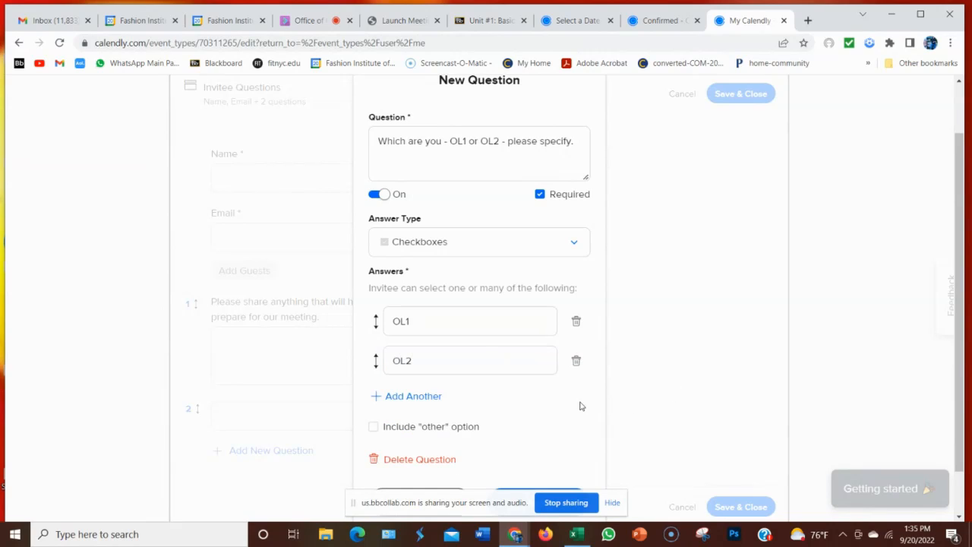
- Apply the new question, and save and close the Invitee Questions section
scroll(713, 343, down, 1)
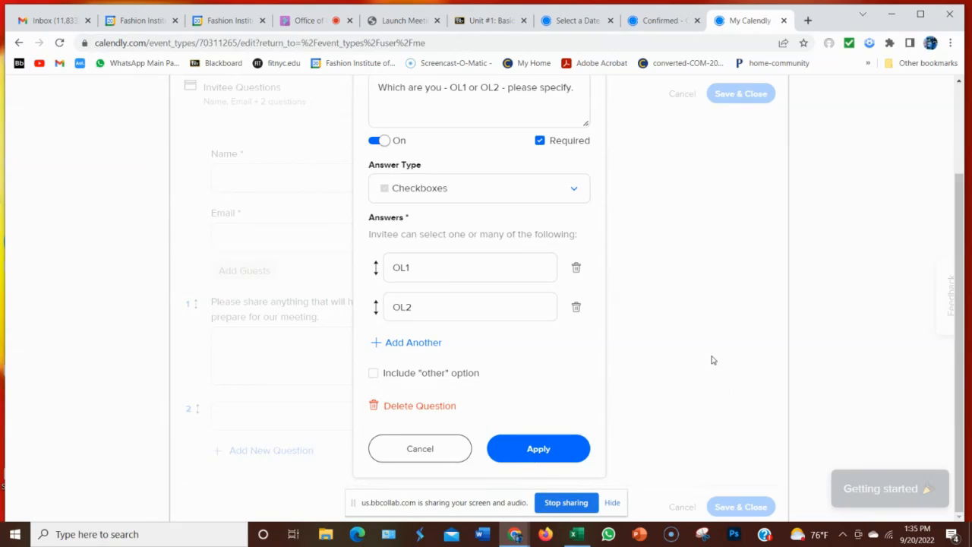
click(519, 456)
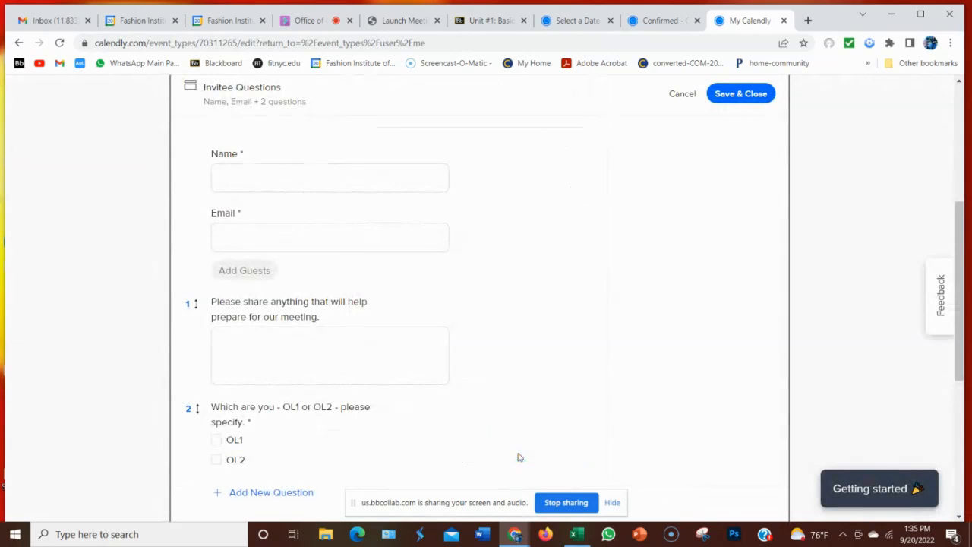
scroll(519, 454, down, 2)
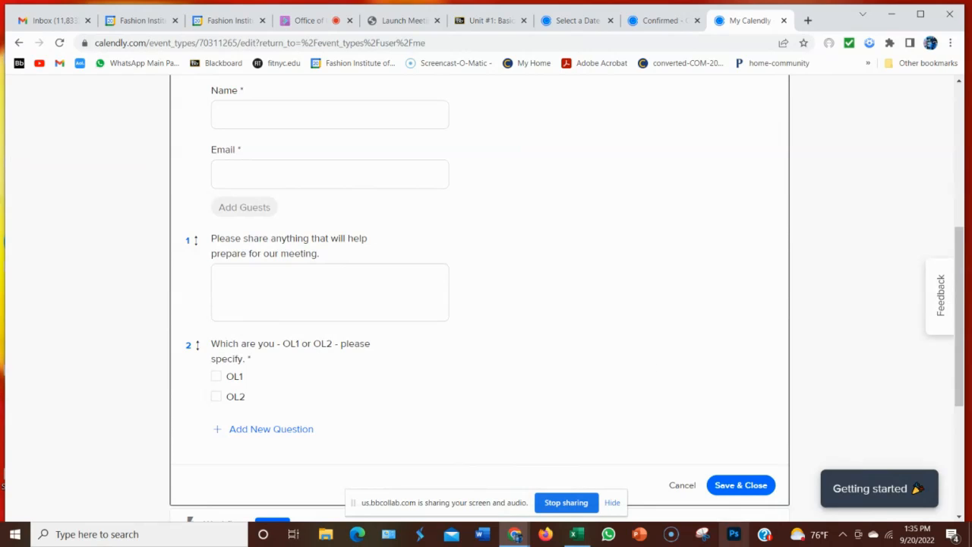
click(740, 485)
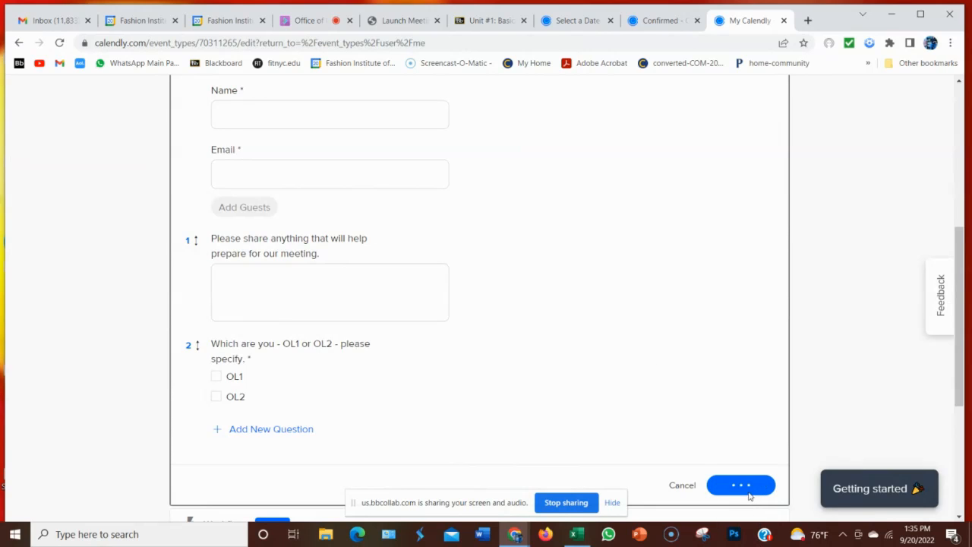
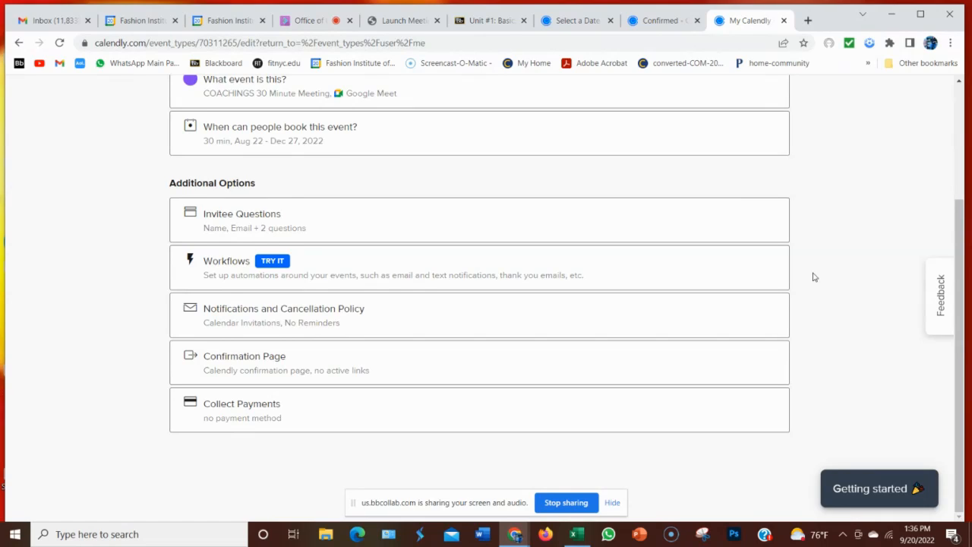
- Maximize the browser window and hide the screen-sharing notification bar
drag(962, 243, 962, 106)
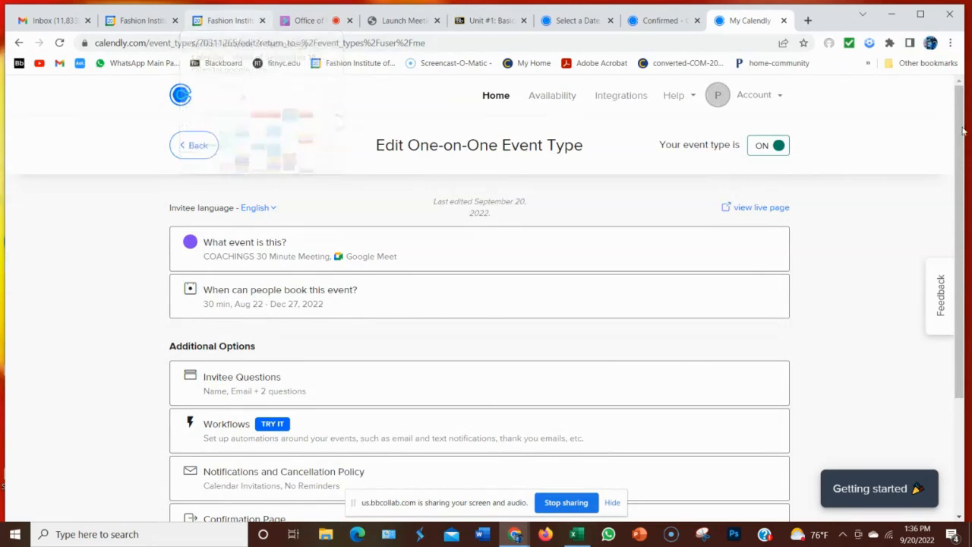
scroll(852, 334, down, 2)
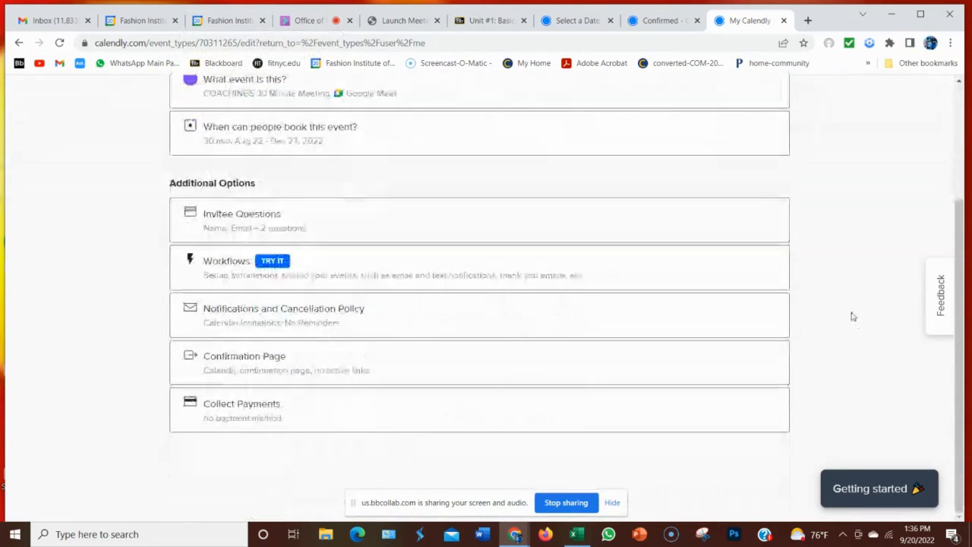
double_click(826, 28)
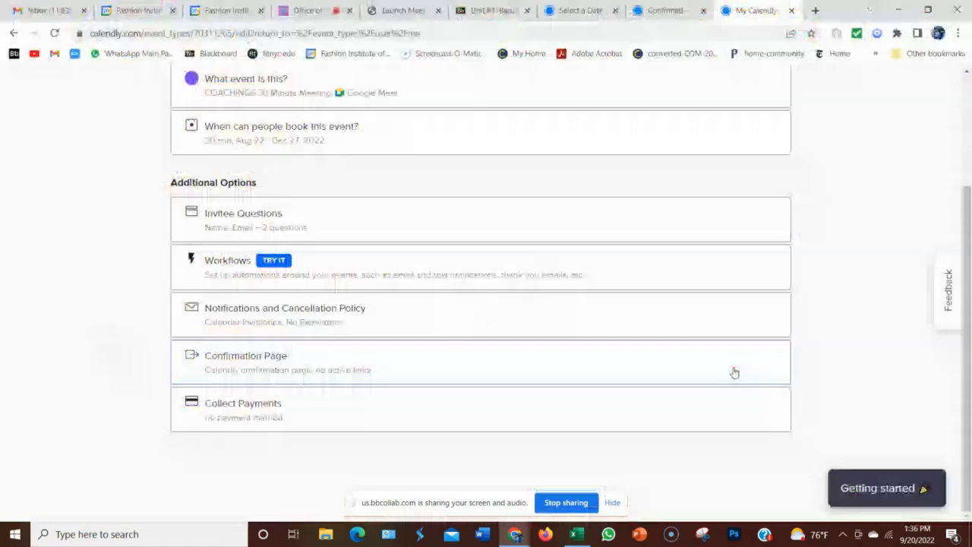
click(612, 502)
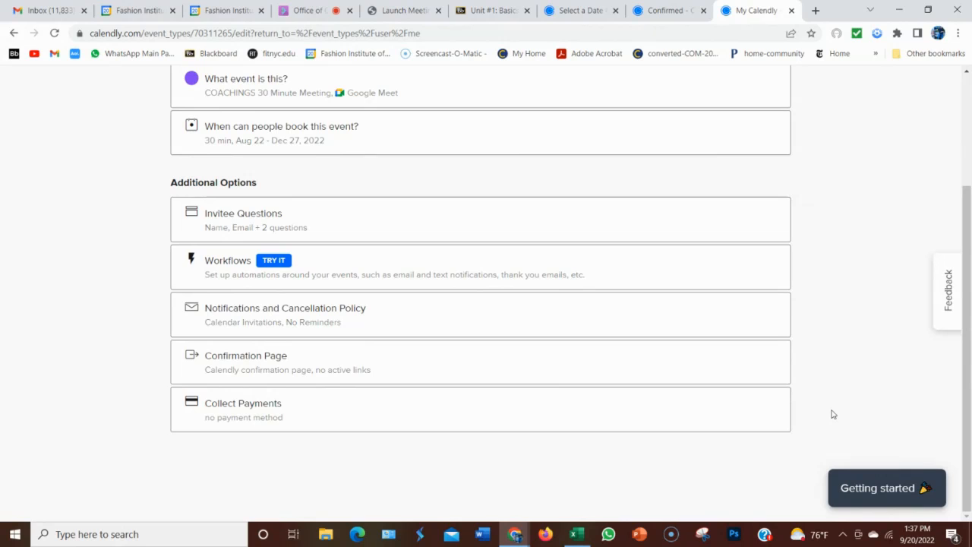
scroll(832, 414, up, 2)
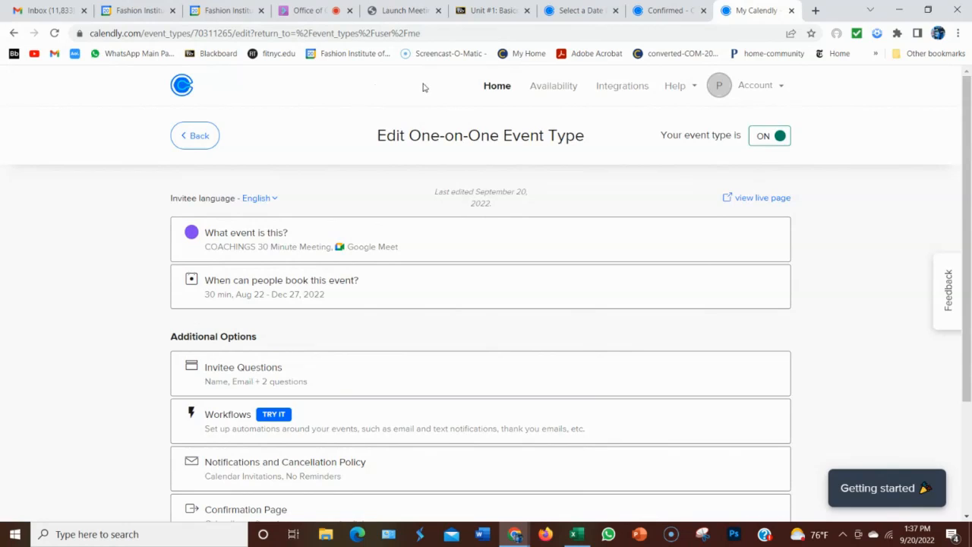
- Copy the account's scheduling link from the Share Your Link dialog and close the dialog
click(746, 88)
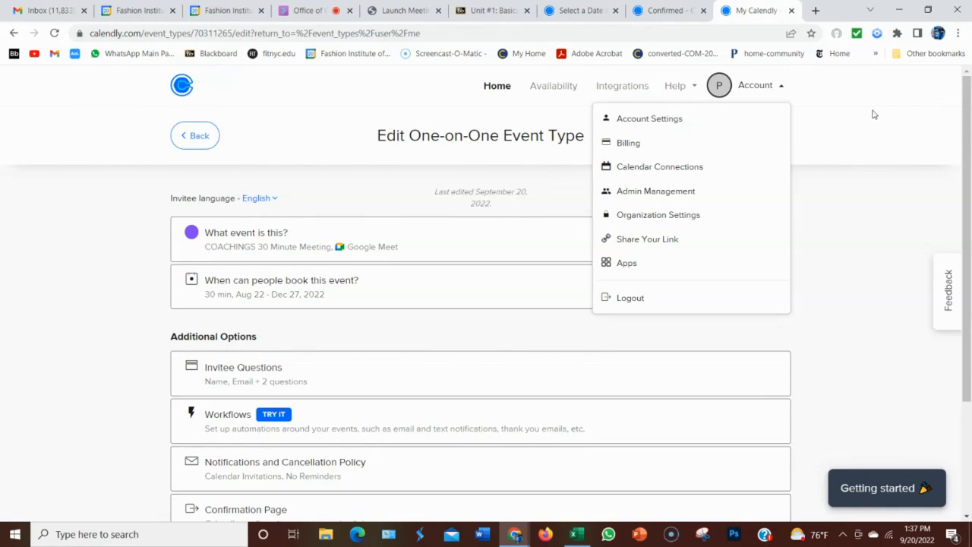
click(647, 241)
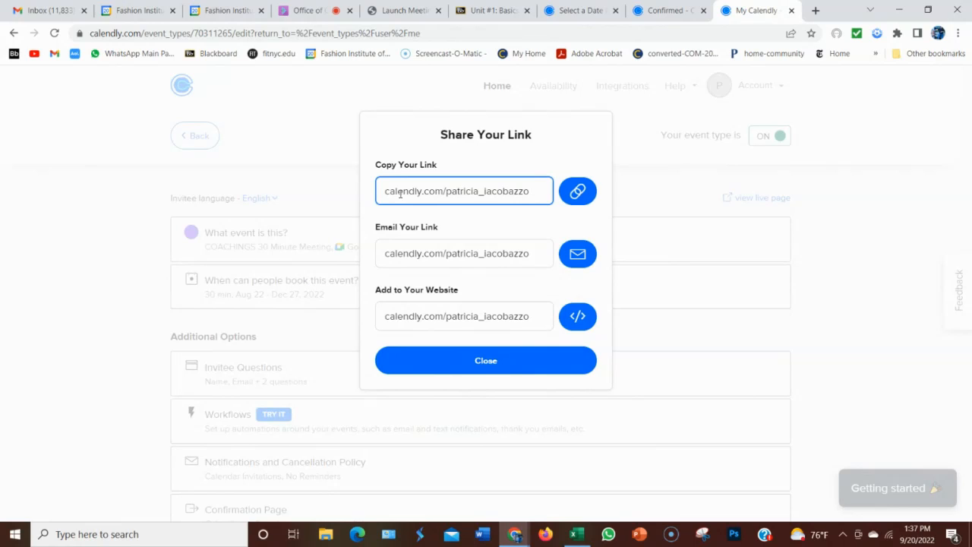
click(579, 194)
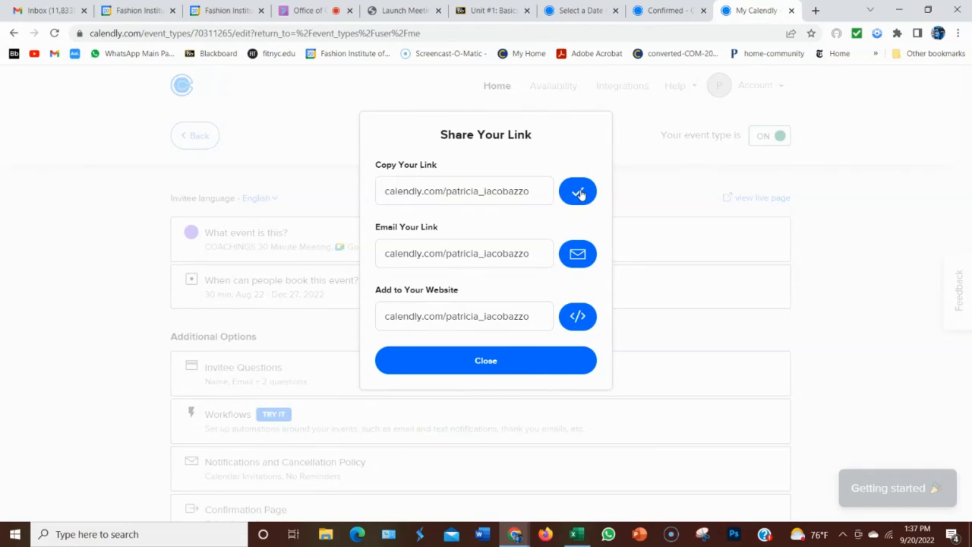
click(502, 369)
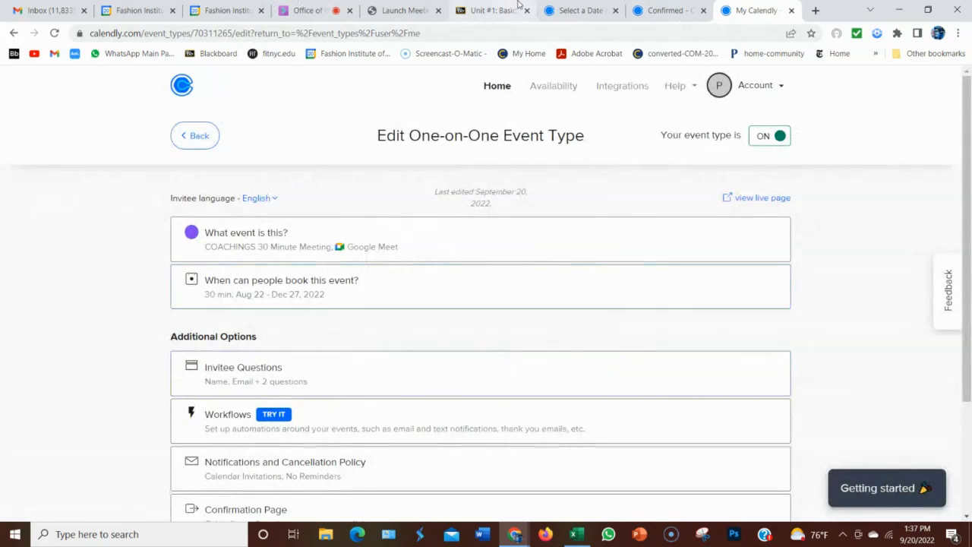
- Switch to the Blackboard course, follow its Virtual Office Hours Appts via Google Meet link, and open the COACHINGS 30 Minute Meeting booking page
click(486, 13)
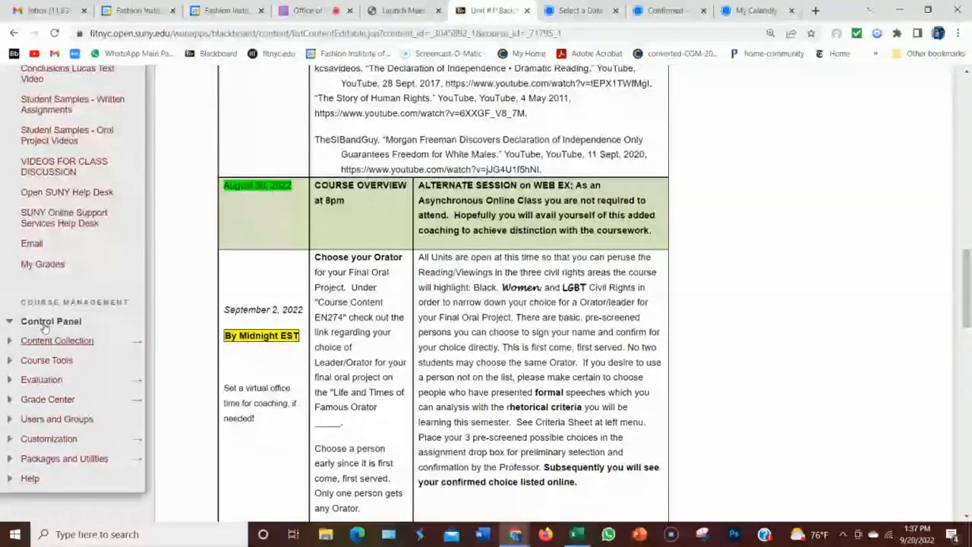
scroll(44, 328, up, 15)
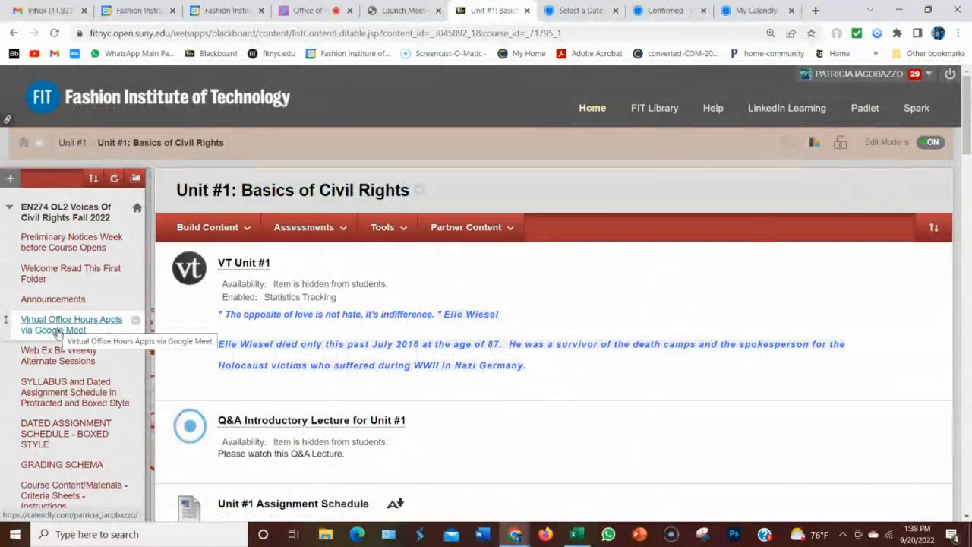
click(57, 329)
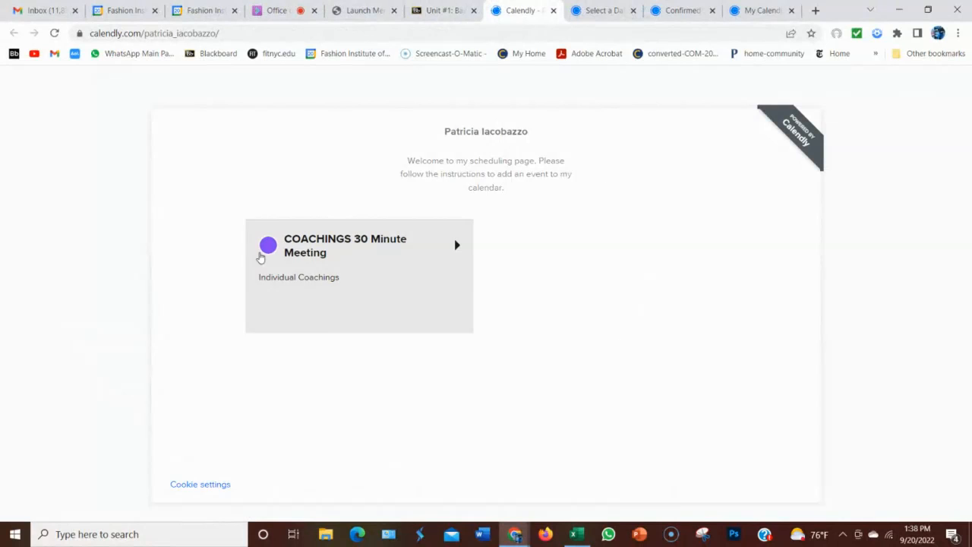
click(308, 259)
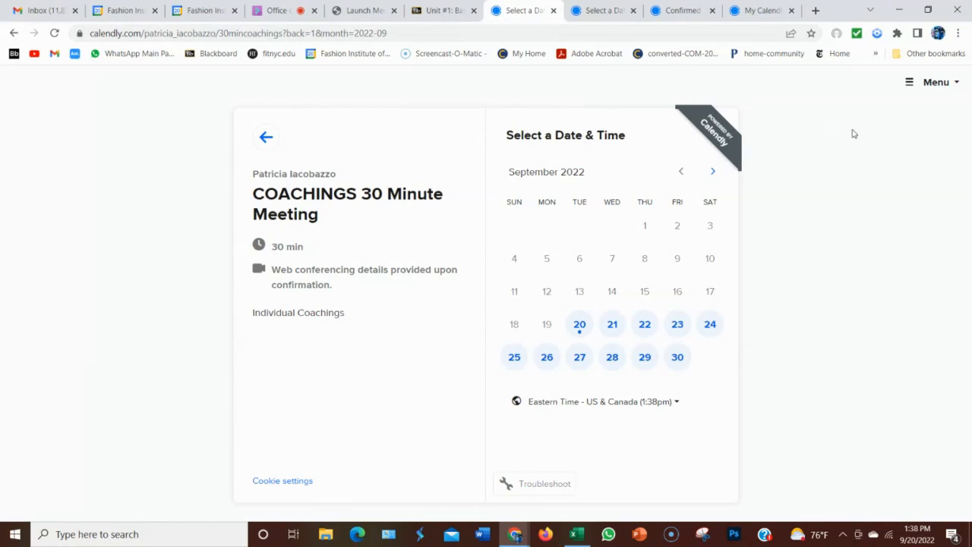
- Choose Wednesday, September 21 at 4:00pm for the coaching meeting and confirm the time slot
click(612, 325)
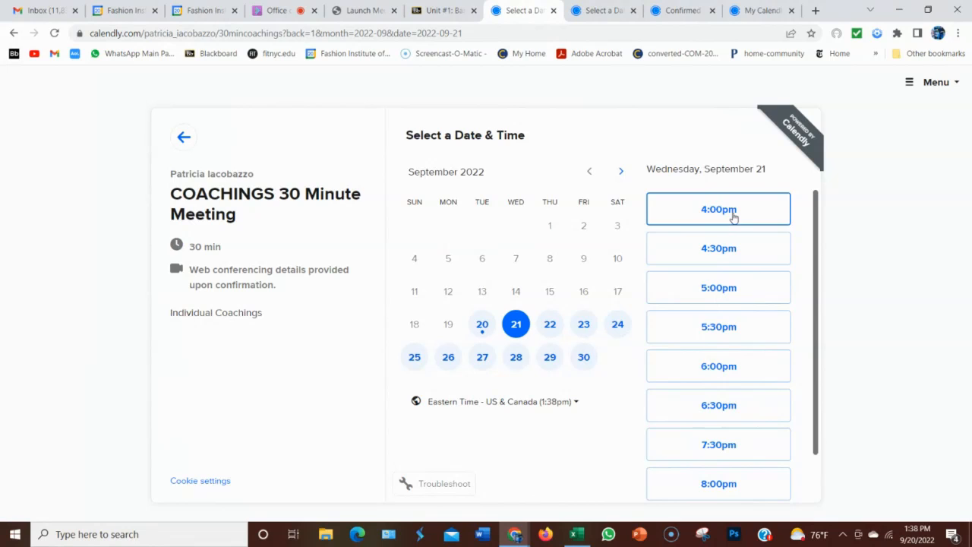
click(733, 218)
click(766, 211)
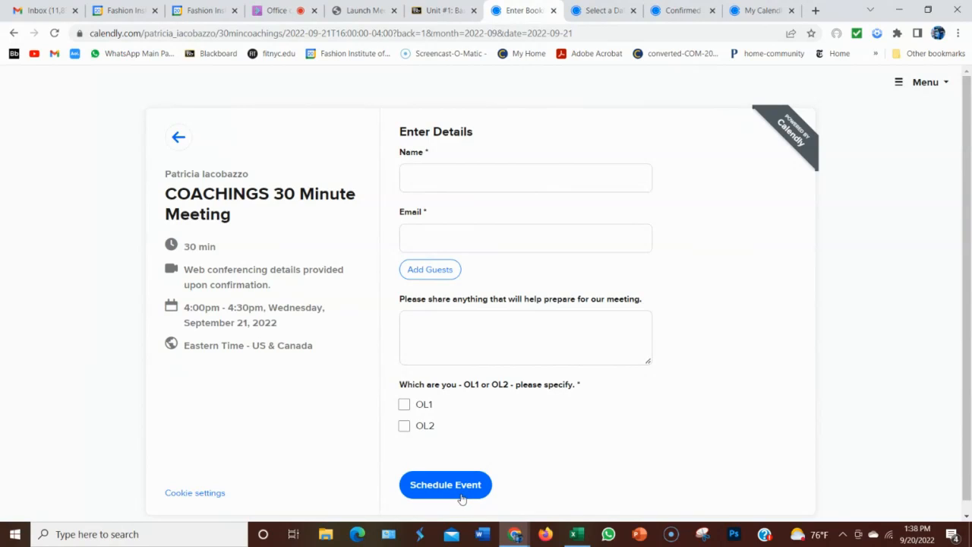
- Fill in the booking with the name "test", the invitee's email and the OL1 answer, and schedule the event
click(539, 177)
text(test)
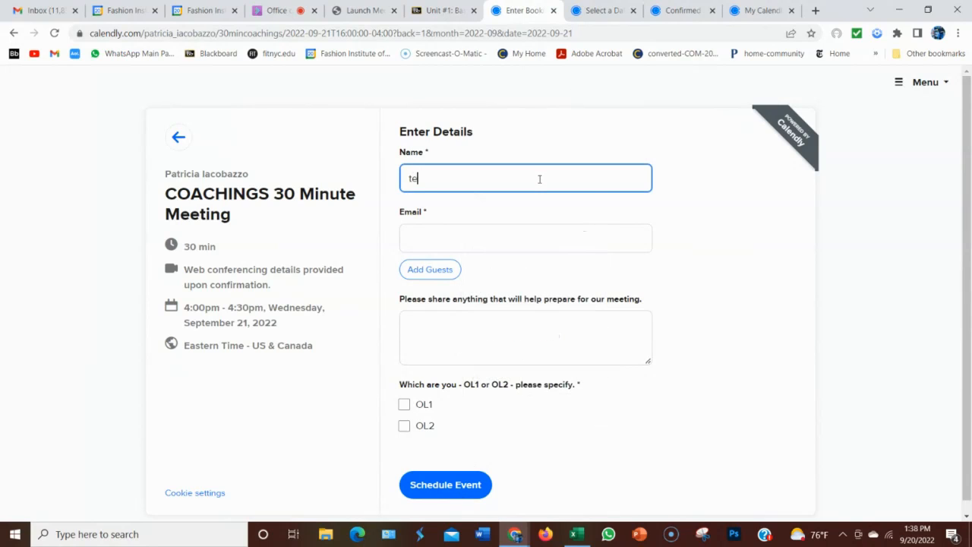
click(544, 244)
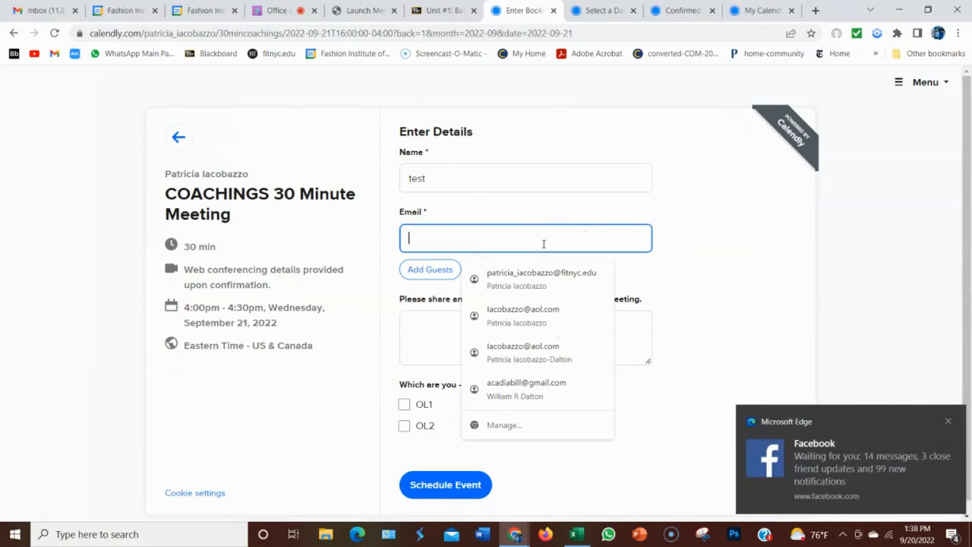
click(551, 283)
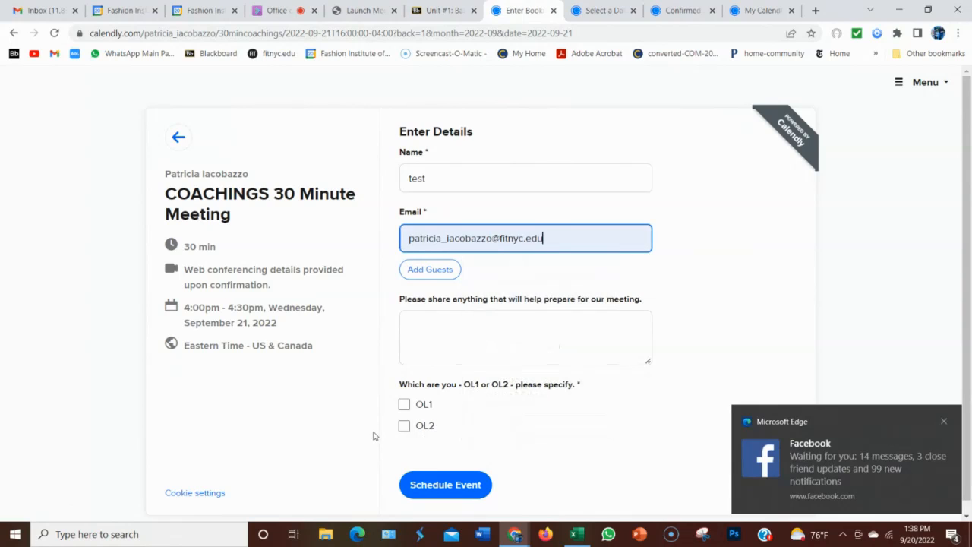
click(404, 406)
click(439, 488)
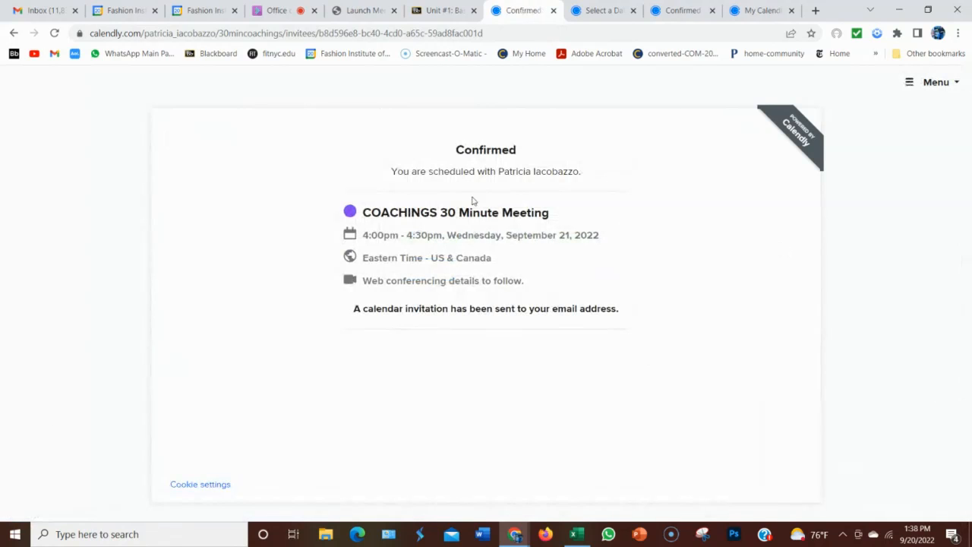
- Switch to Google Calendar and examine the details of the new test booking on September 21 at 4:00pm, including the OL1/OL2 answer
click(200, 16)
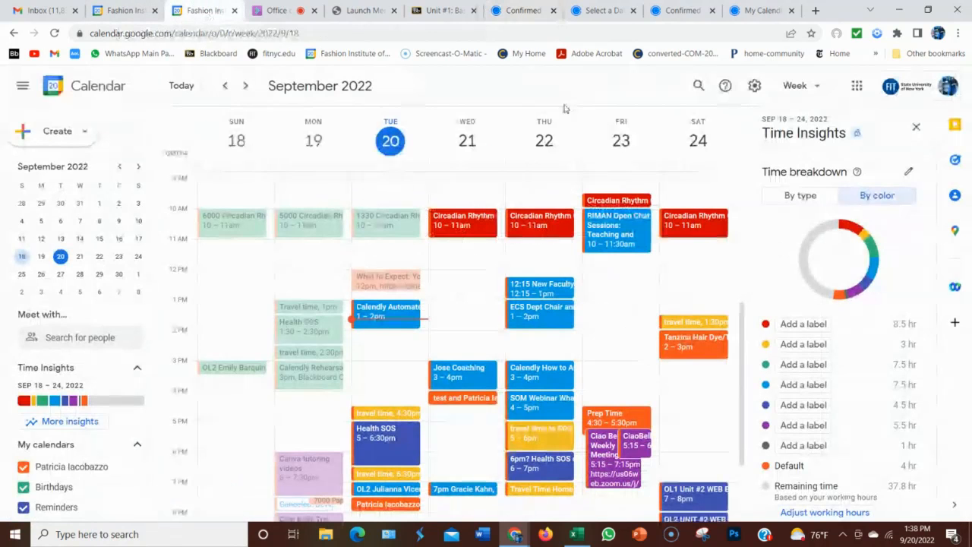
click(473, 404)
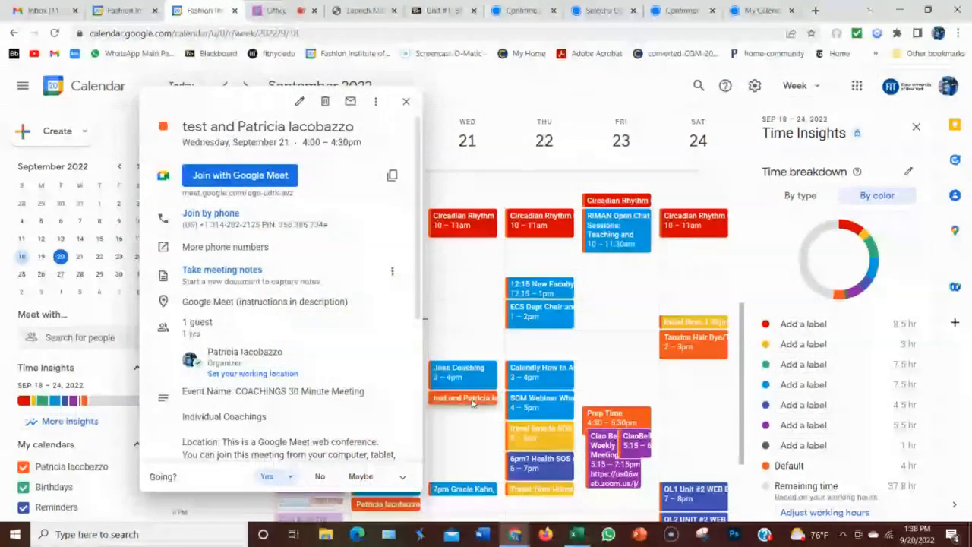
scroll(317, 180, down, 3)
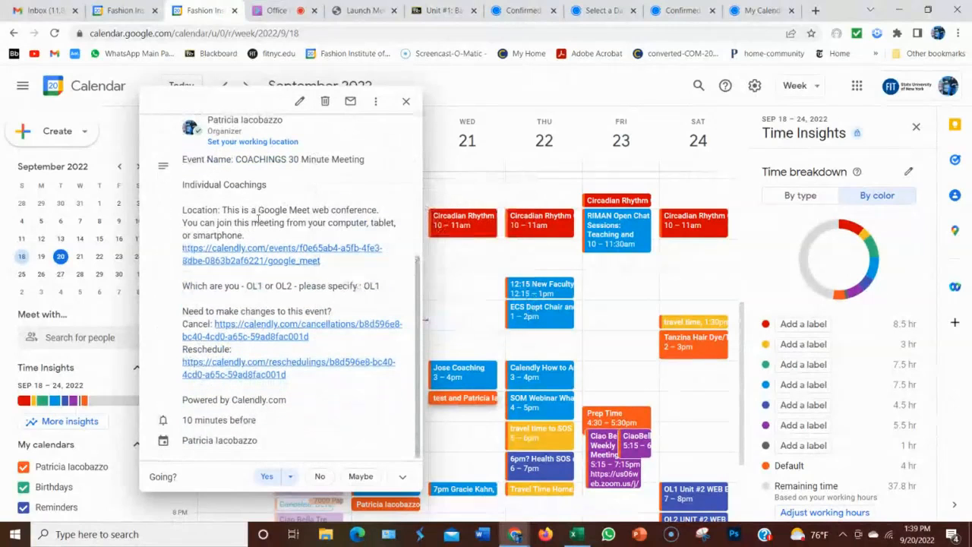
scroll(306, 219, up, 3)
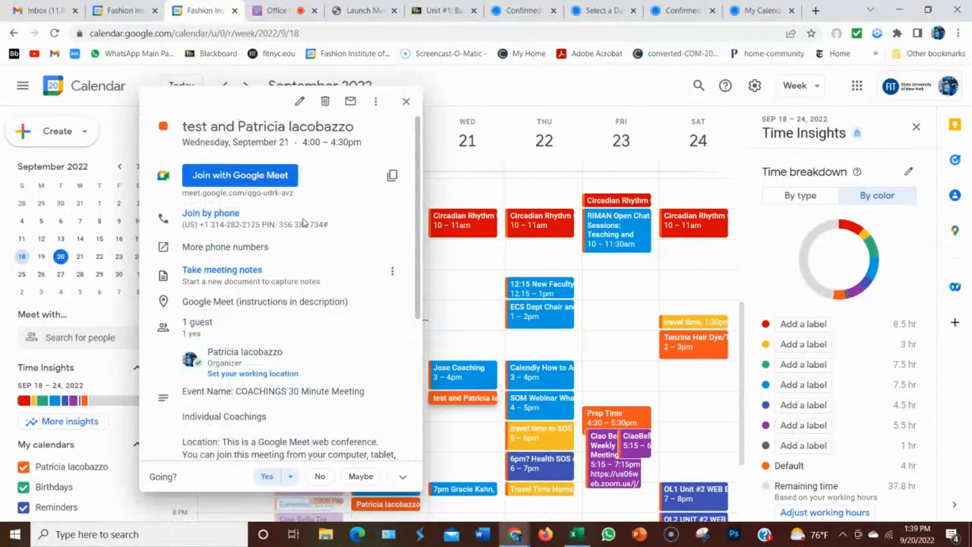
scroll(302, 223, down, 3)
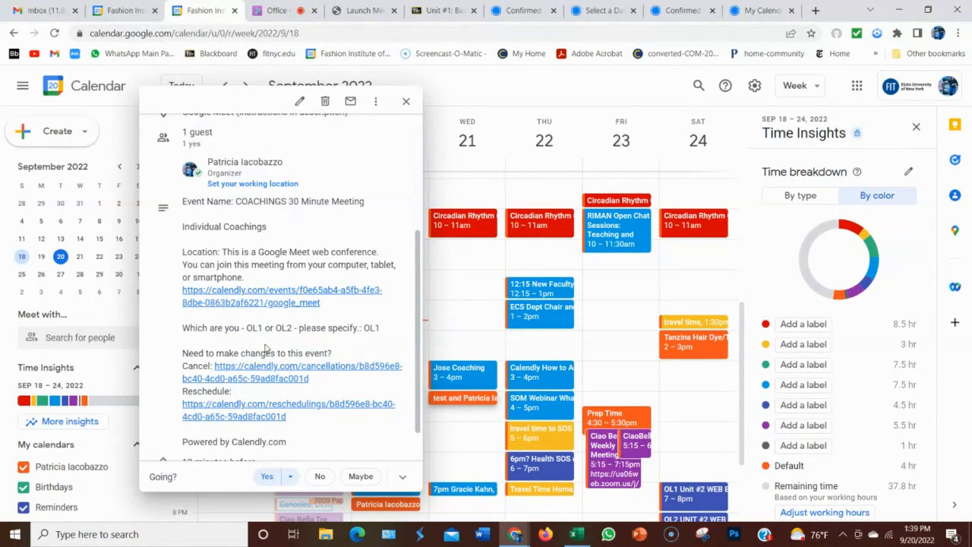
scroll(266, 342, up, 5)
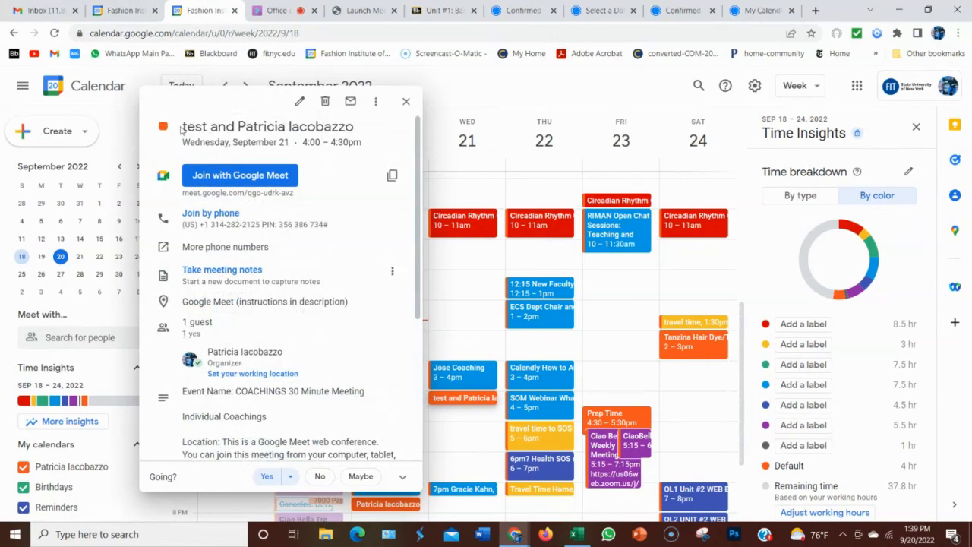
- Rename the September 21 4:00pm test booking as "OL1 test", removing the organizer's name from the title, and save the event
click(301, 103)
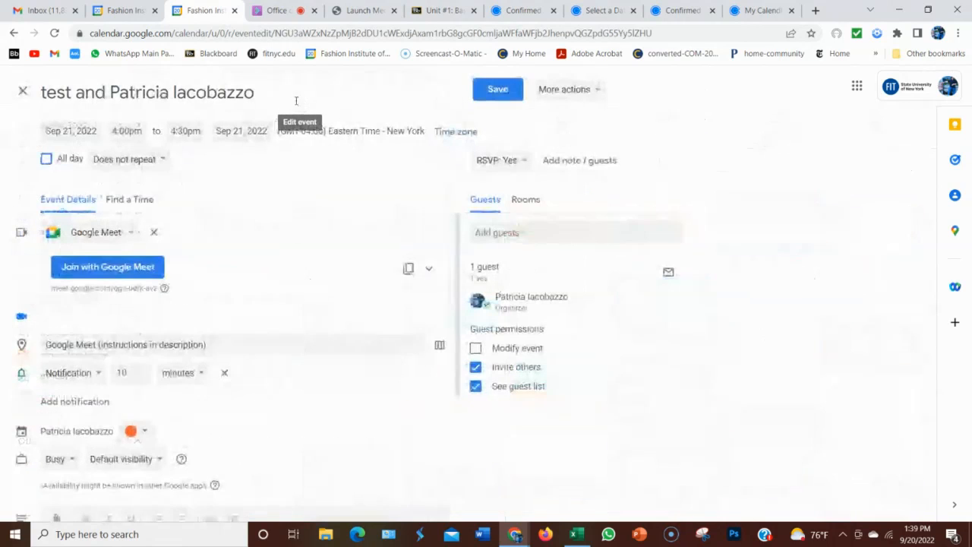
click(43, 92)
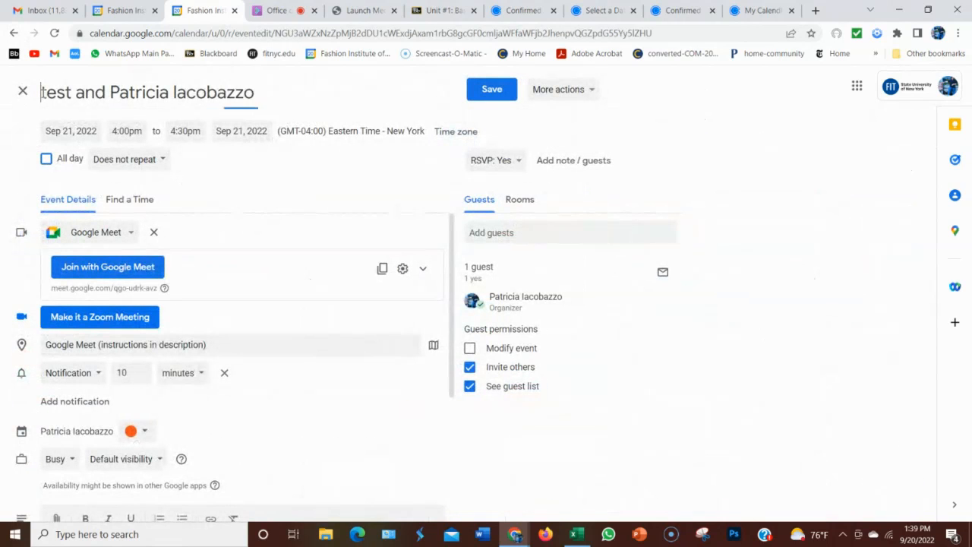
text(OL1)
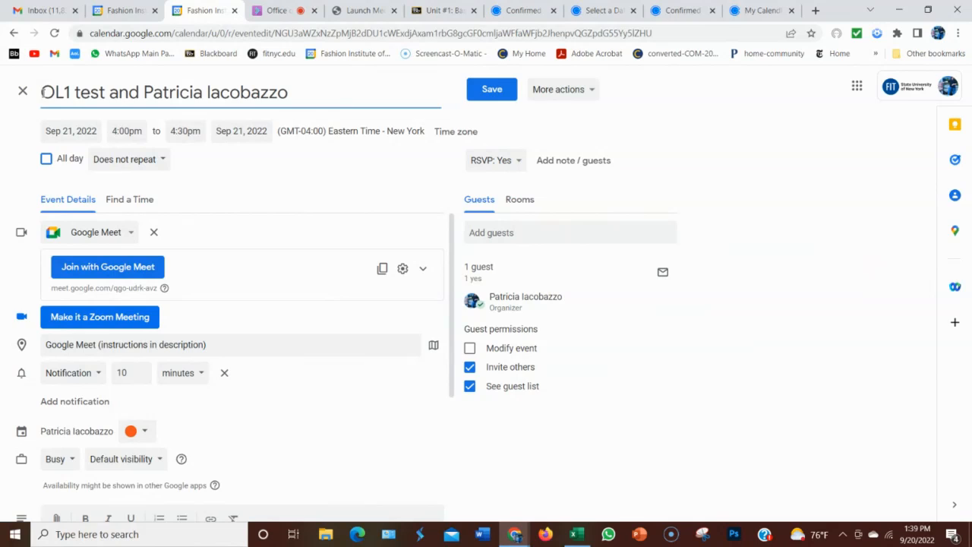
key(End)
key(BackSpace)
key(BackSpace)
key(BackSpace)
key(BackSpace)
key(BackSpace)
key(BackSpace)
key(BackSpace)
key(BackSpace)
key(BackSpace)
key(BackSpace)
key(BackSpace)
key(BackSpace)
key(BackSpace)
key(BackSpace)
key(BackSpace)
key(BackSpace)
key(BackSpace)
key(BackSpace)
key(BackSpace)
key(BackSpace)
key(BackSpace)
key(BackSpace)
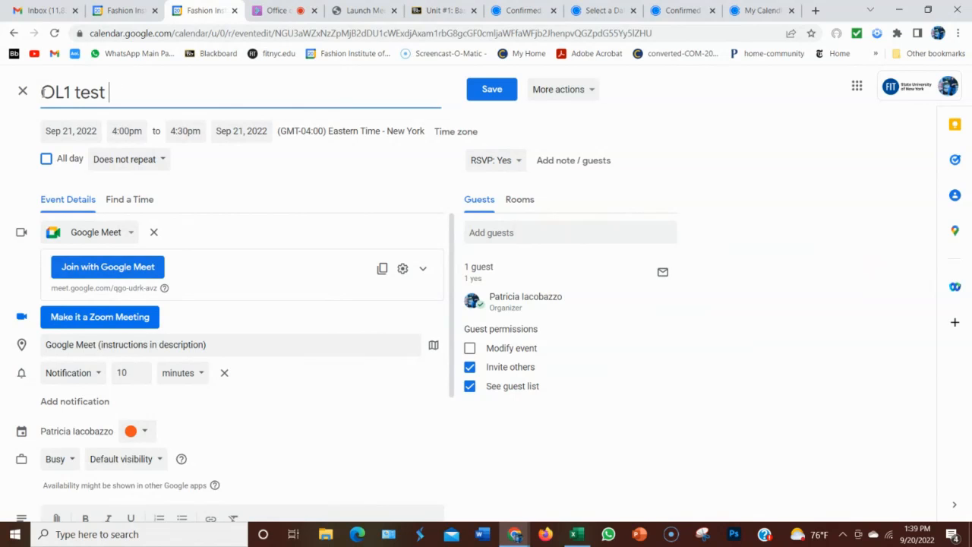
click(492, 91)
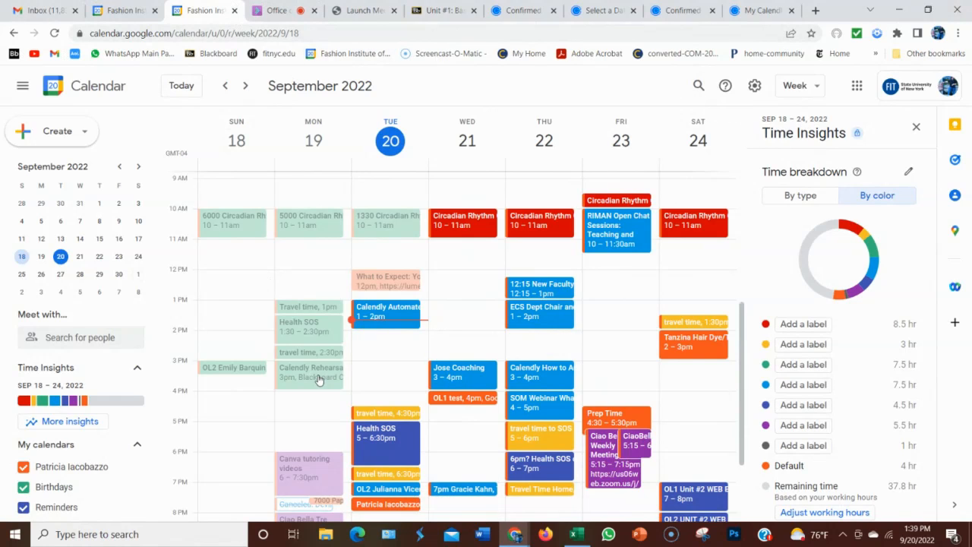
- Examine the canceled coaching booking on Monday, September 19 at 7:30pm, including its cancellation reason, and return to the week's schedule
click(300, 505)
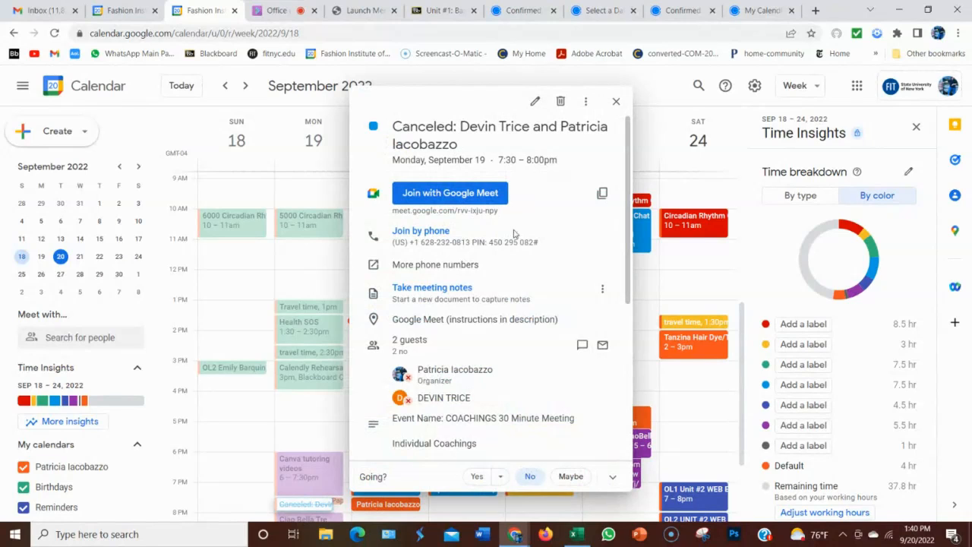
scroll(507, 379, down, 3)
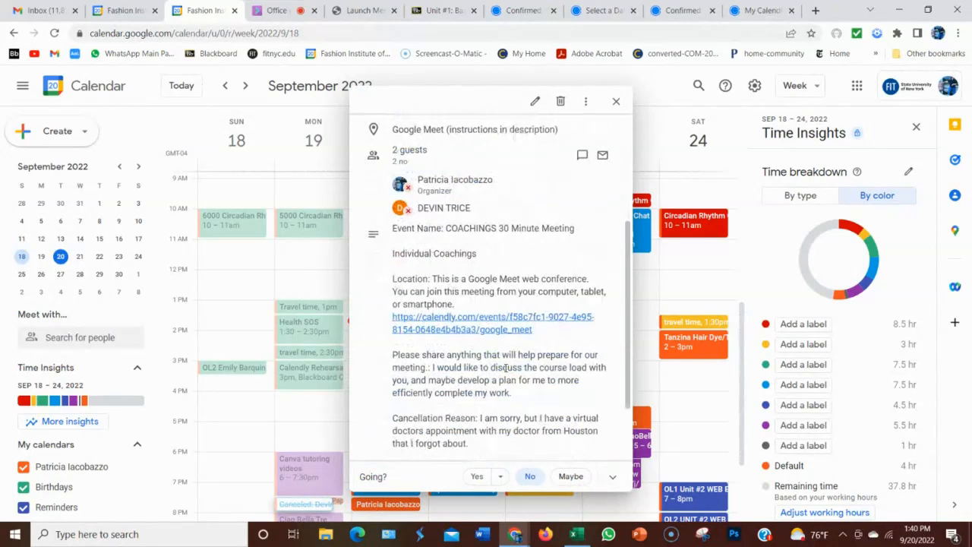
scroll(506, 367, down, 2)
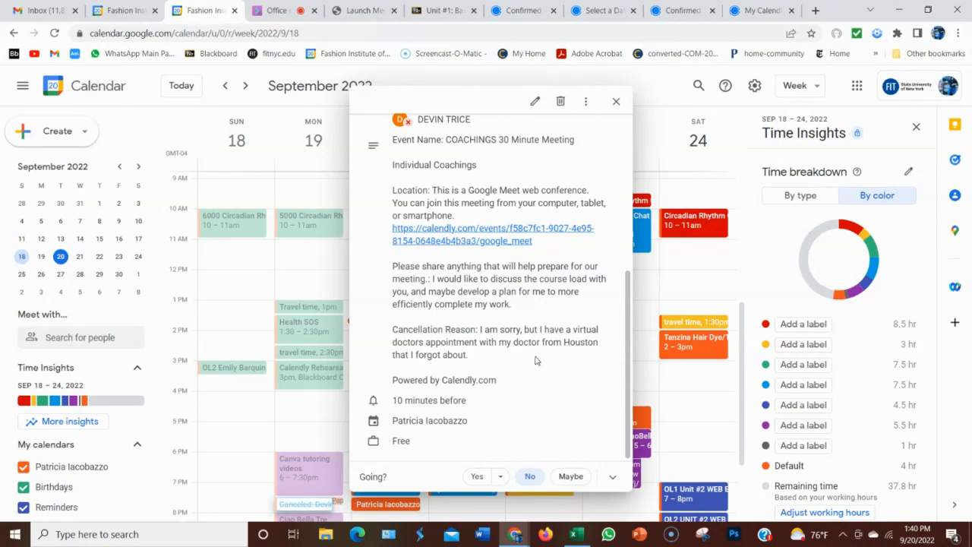
scroll(534, 354, up, 1)
click(617, 101)
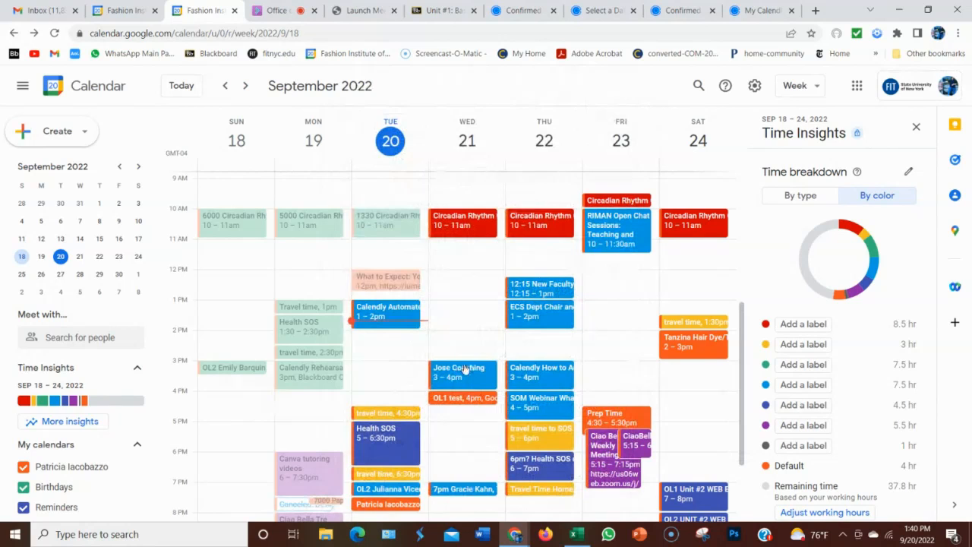
scroll(458, 301, down, 3)
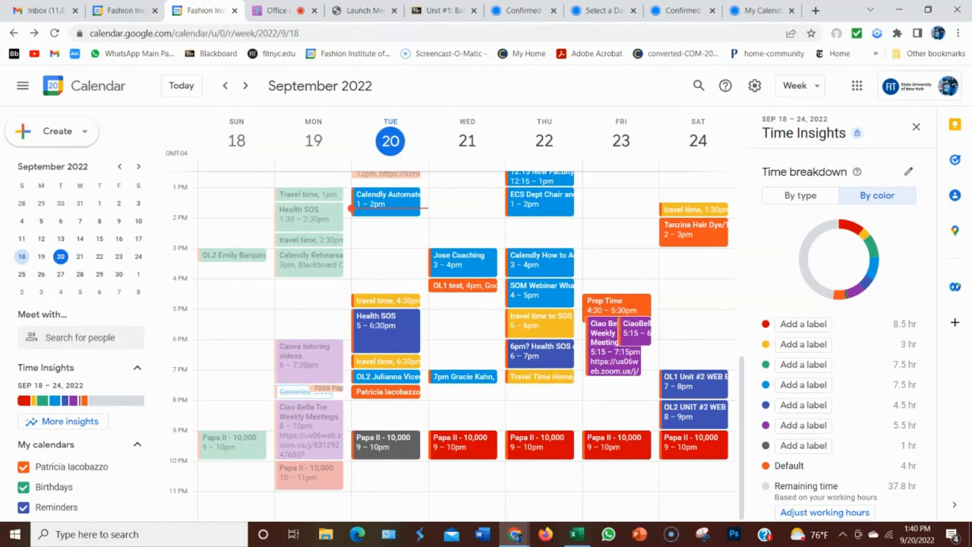
- Switch to Gmail, read through Calendly's new event notification for the September 20 7:30pm coaching meeting, and return to the inbox
click(51, 11)
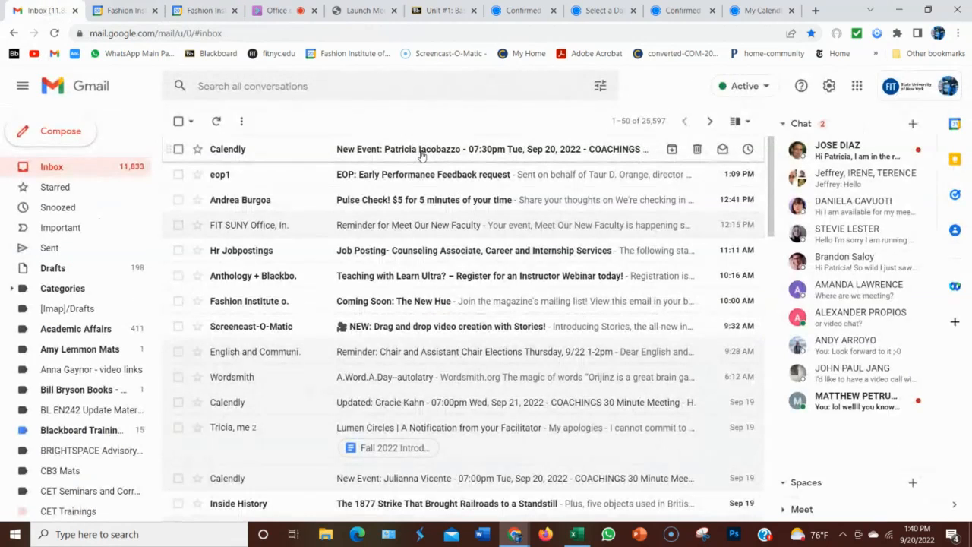
click(422, 151)
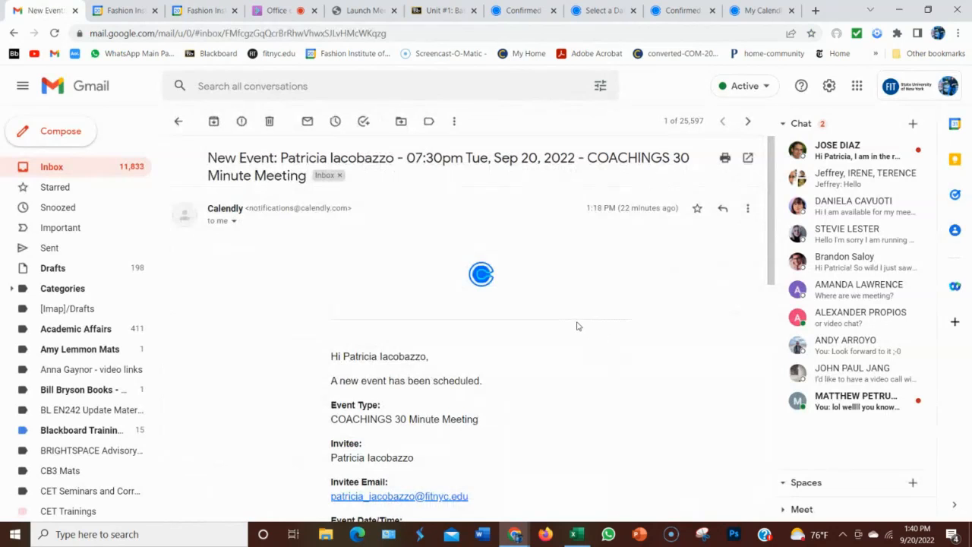
scroll(573, 323, down, 5)
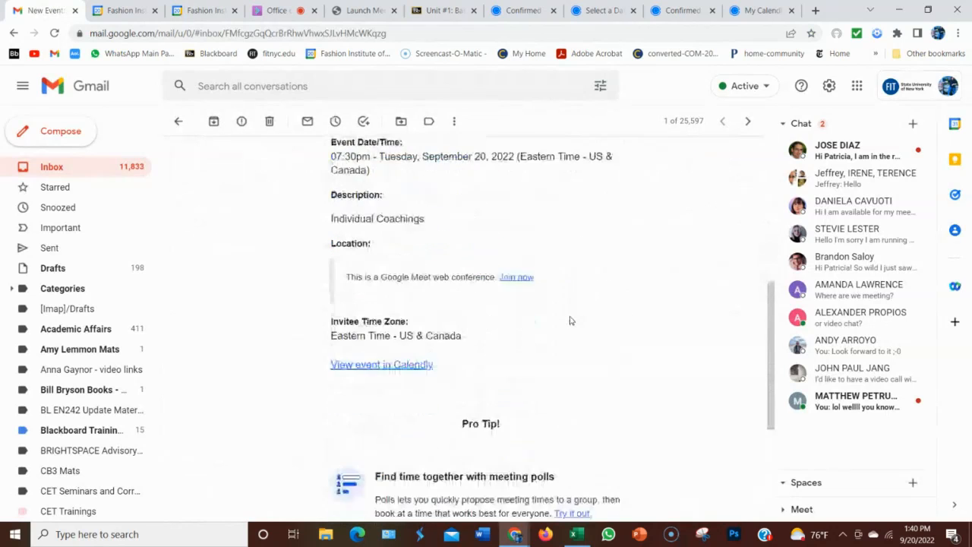
scroll(571, 321, down, 3)
scroll(571, 321, up, 6)
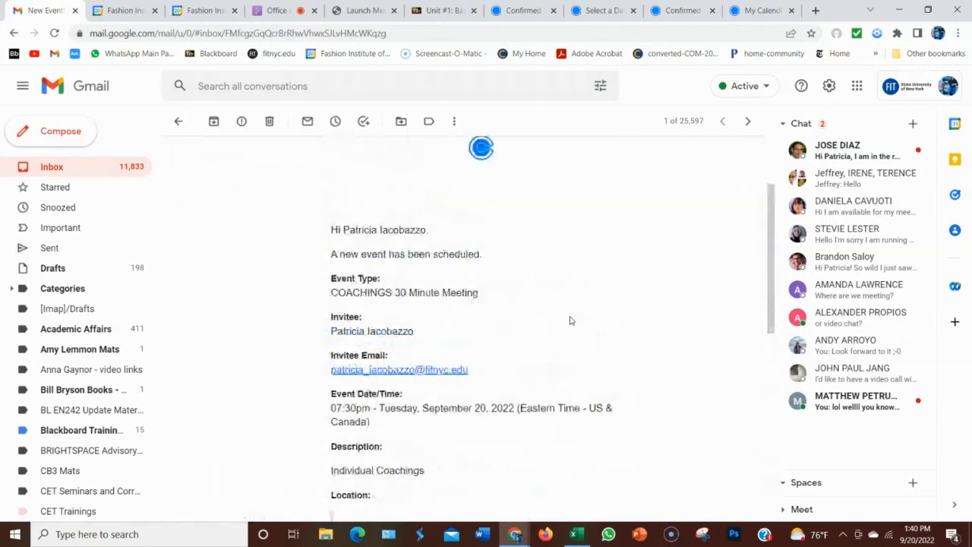
scroll(570, 321, down, 3)
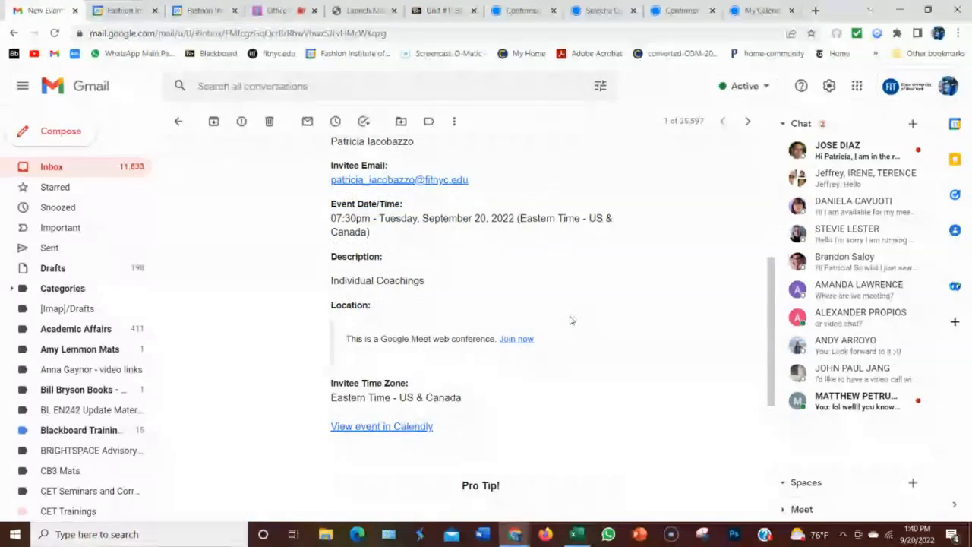
scroll(571, 320, down, 2)
scroll(571, 320, down, 2)
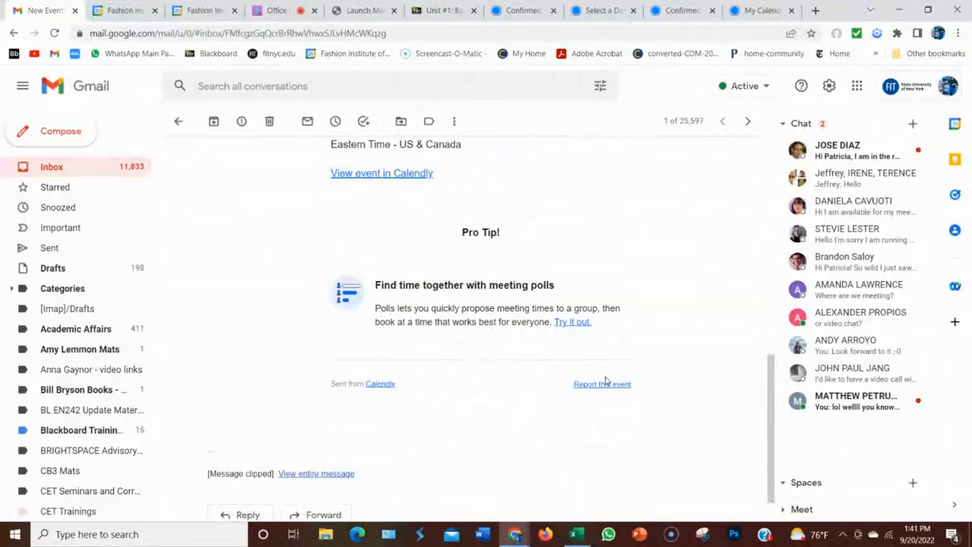
scroll(614, 360, up, 8)
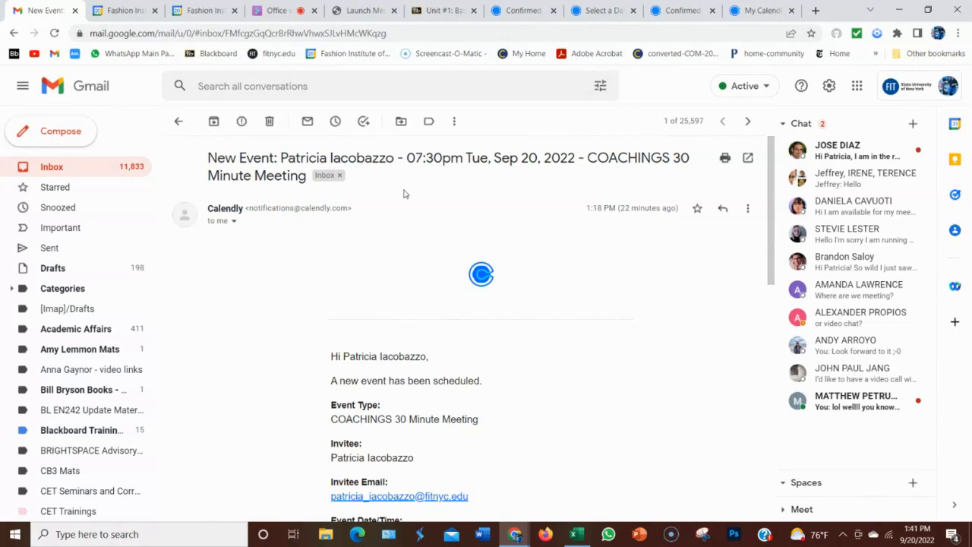
click(57, 173)
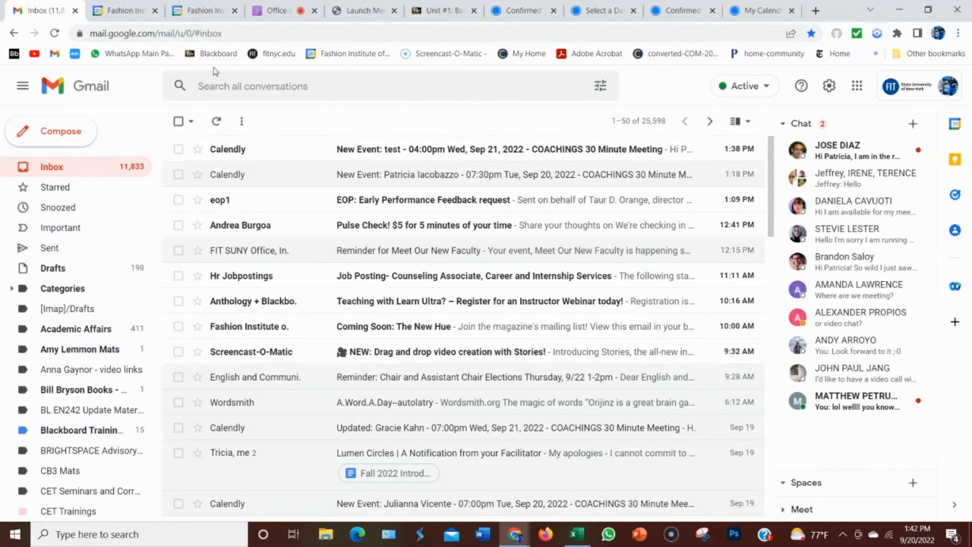
- Switch to Google Calendar and delete only the Friday, September 23 occurrence of the recurring CiaoBellaTre Weekly Support Meeting
click(205, 11)
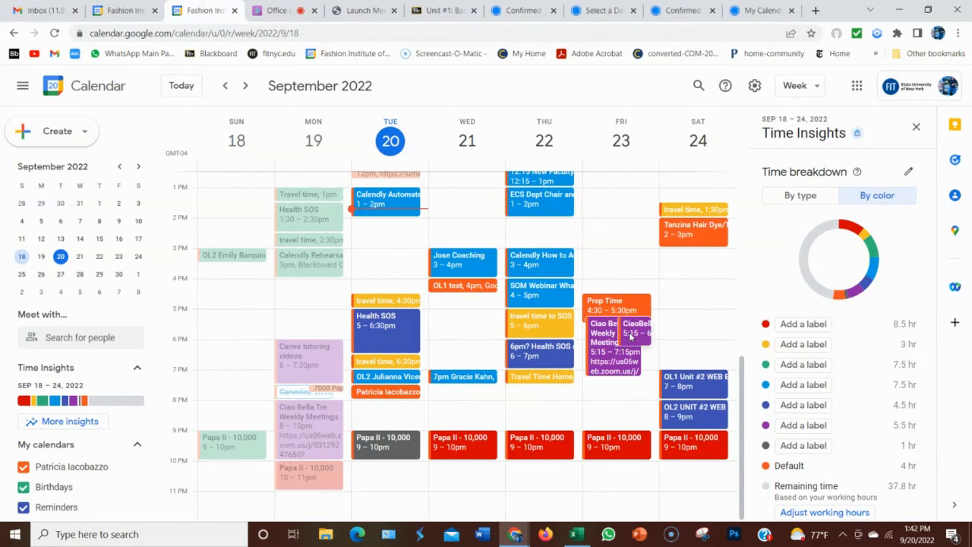
click(630, 338)
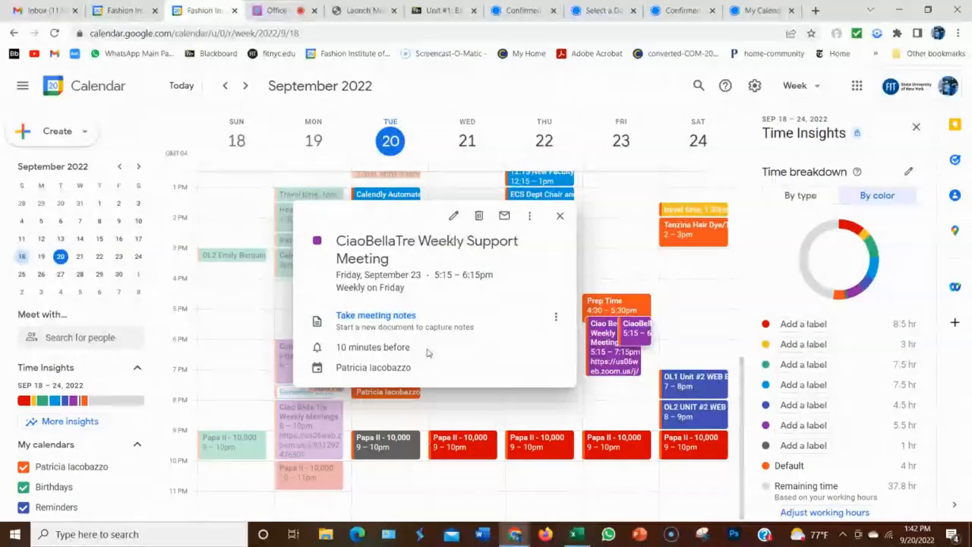
click(679, 365)
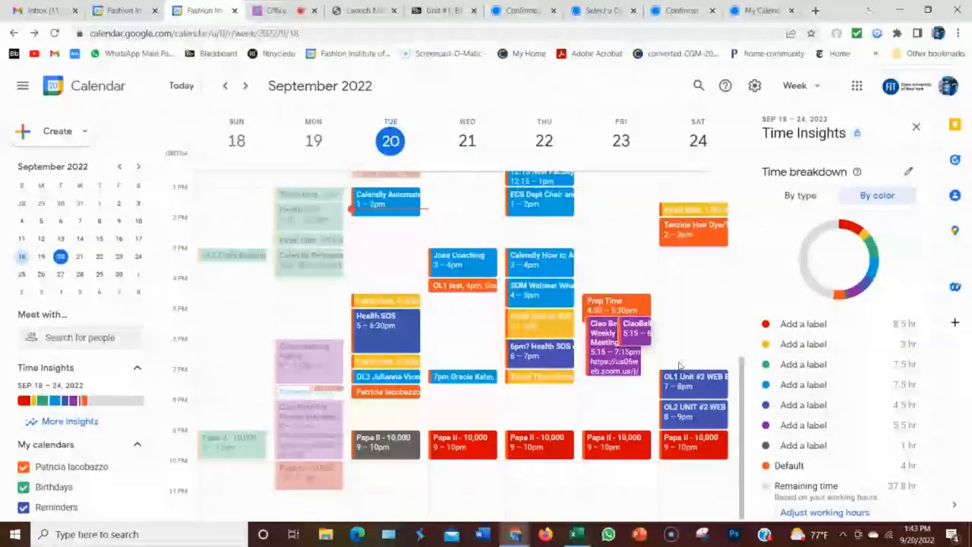
right_click(638, 332)
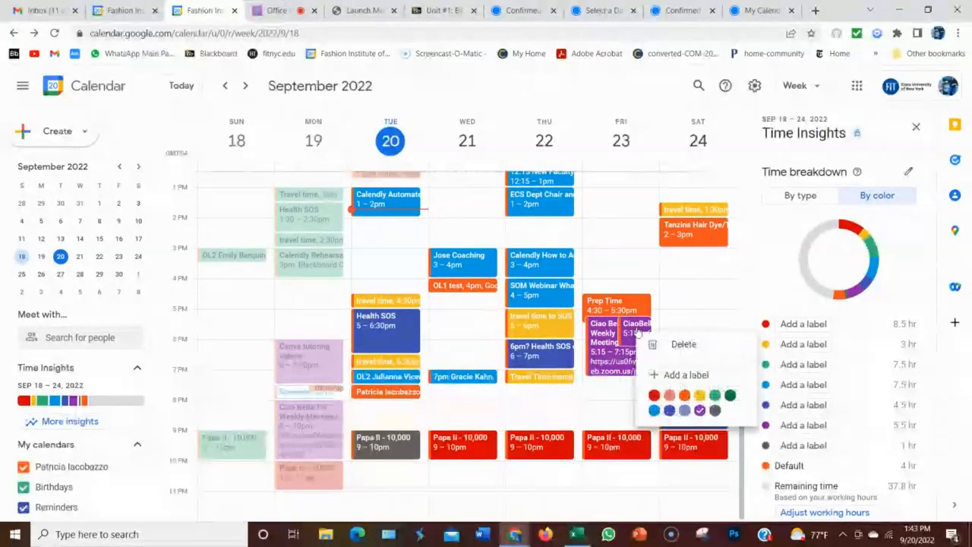
click(676, 346)
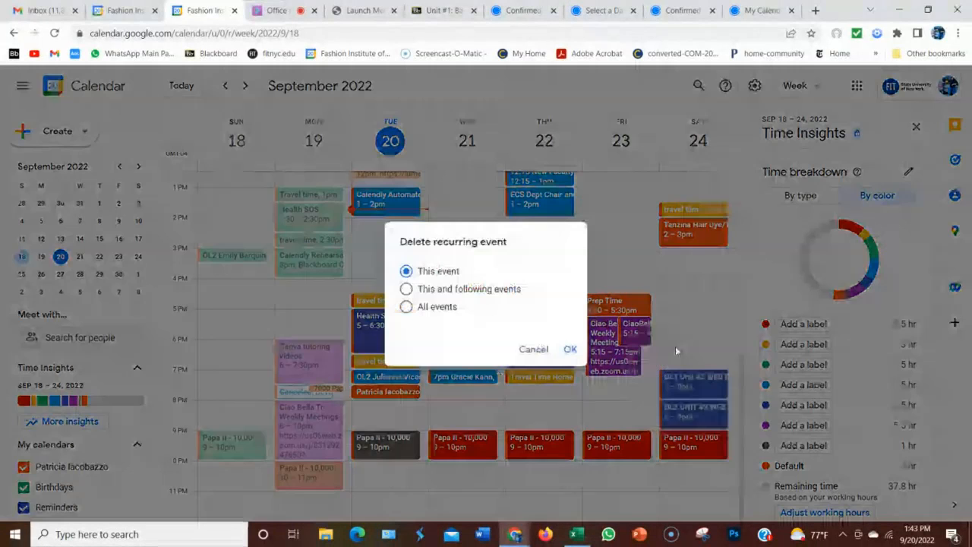
click(569, 349)
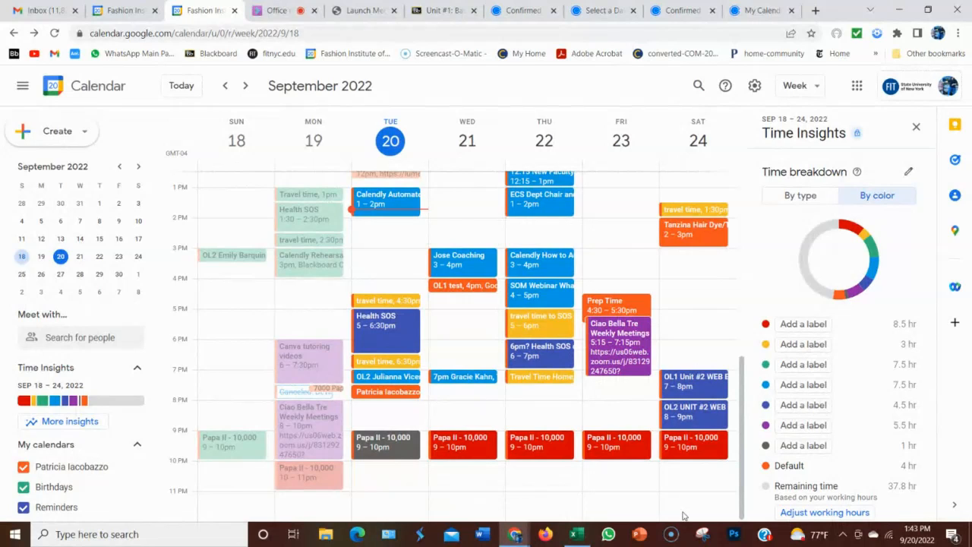
- Change the color of the Prep Time event on Friday, September 23 to yellow
right_click(625, 303)
click(686, 367)
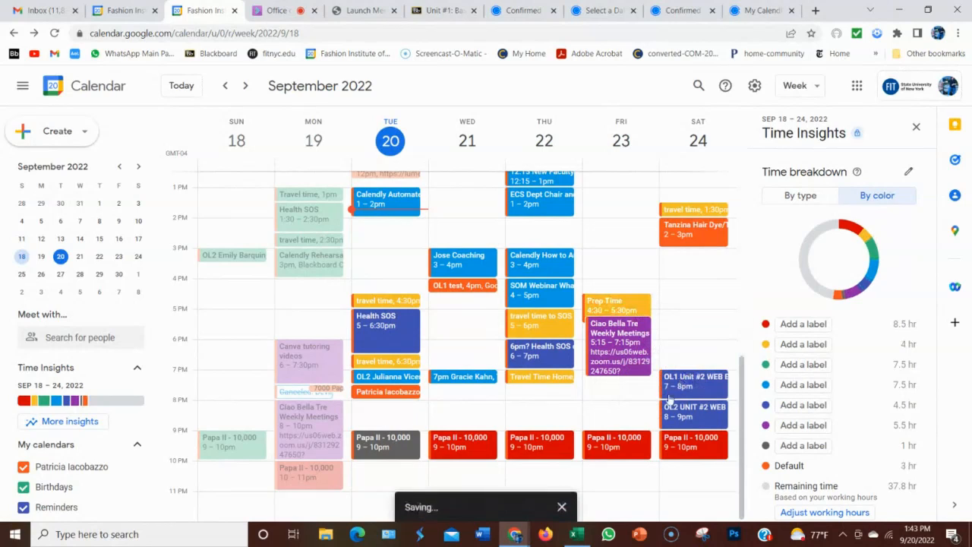
click(688, 489)
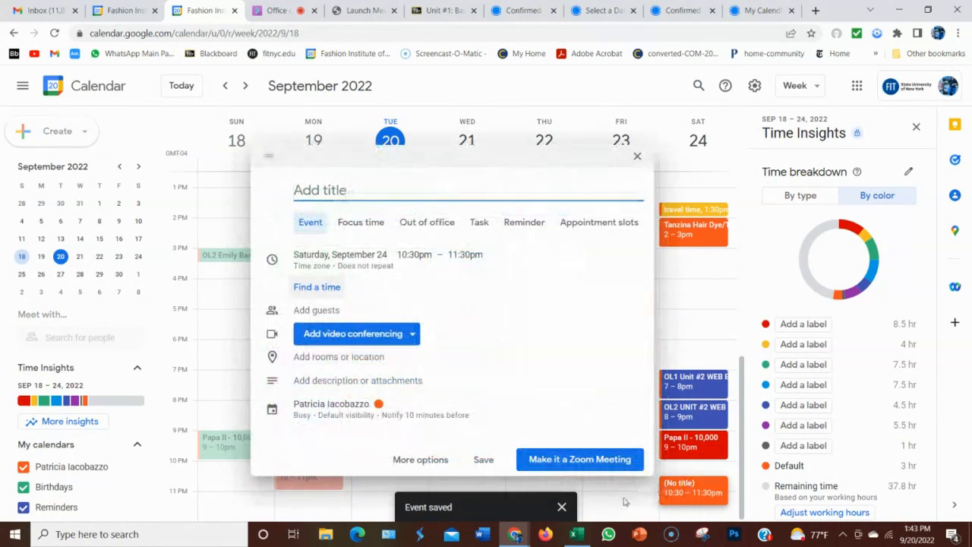
click(637, 155)
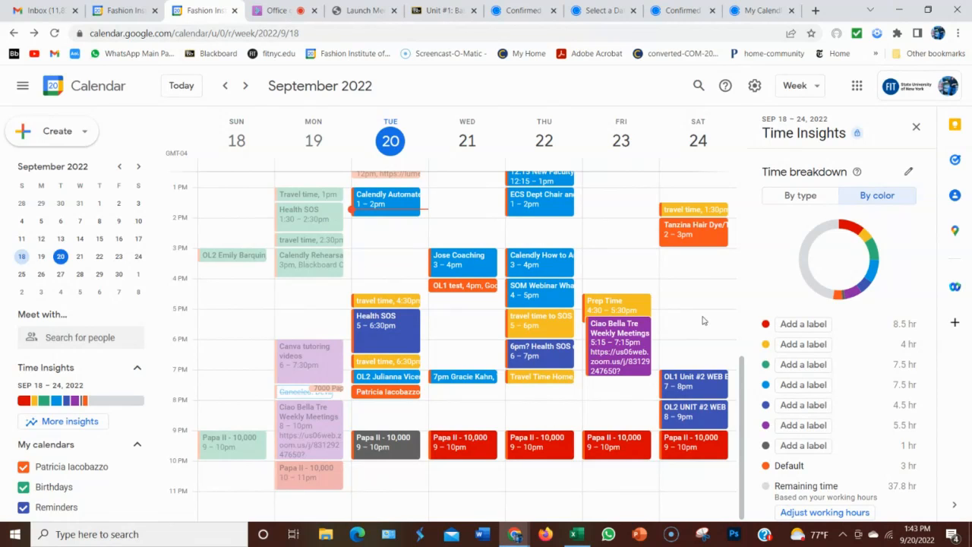
- Switch to the Blackboard Collaborate session for the Office of Online Learning live workshops
scroll(705, 298, up, 5)
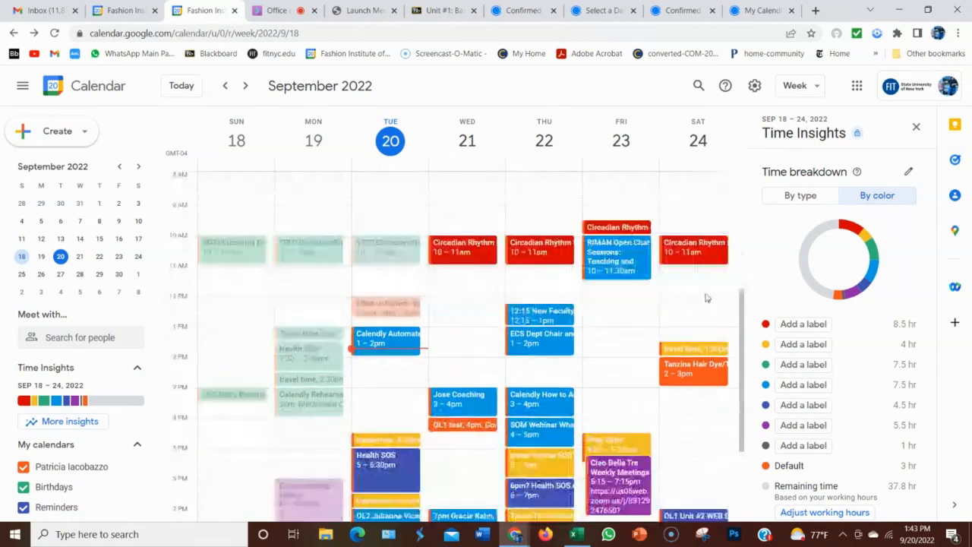
scroll(706, 299, down, 5)
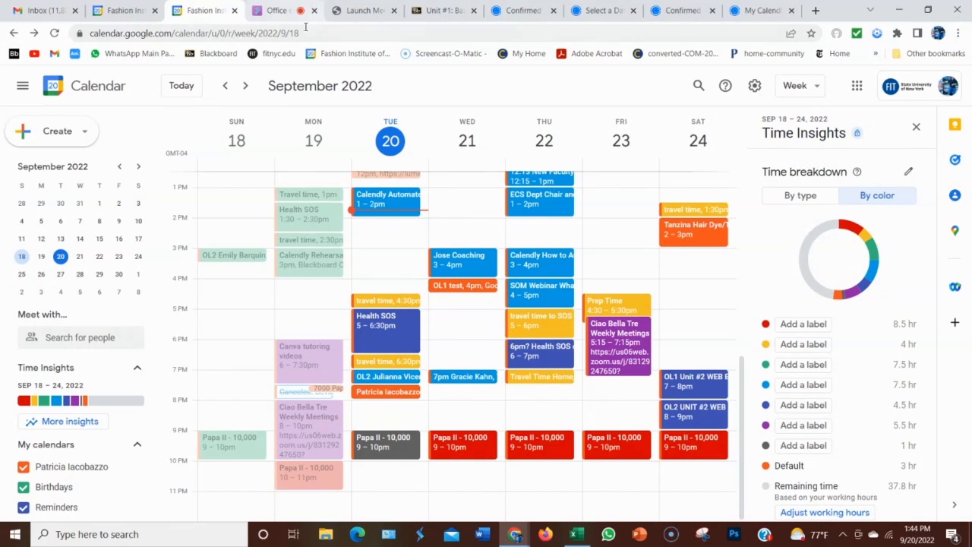
mouse_move(299, 13)
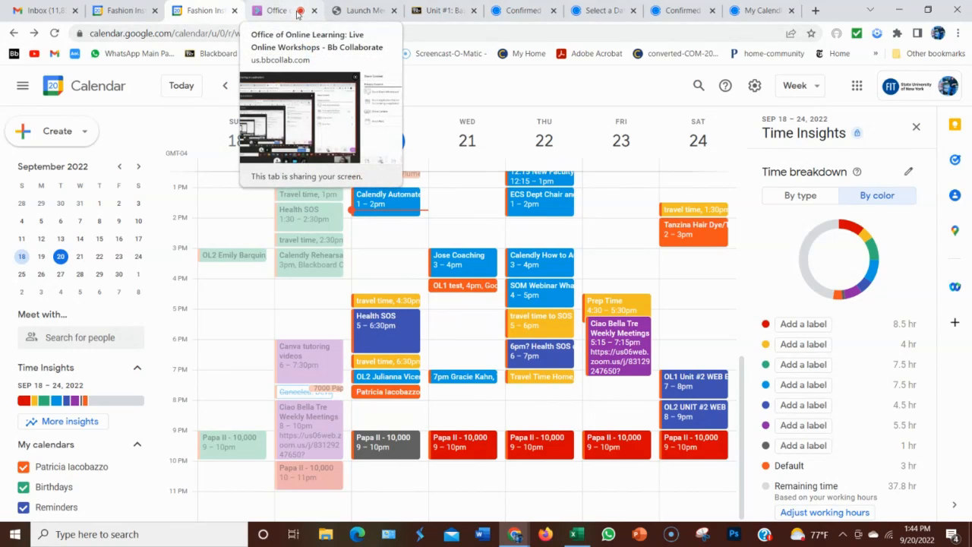
click(299, 13)
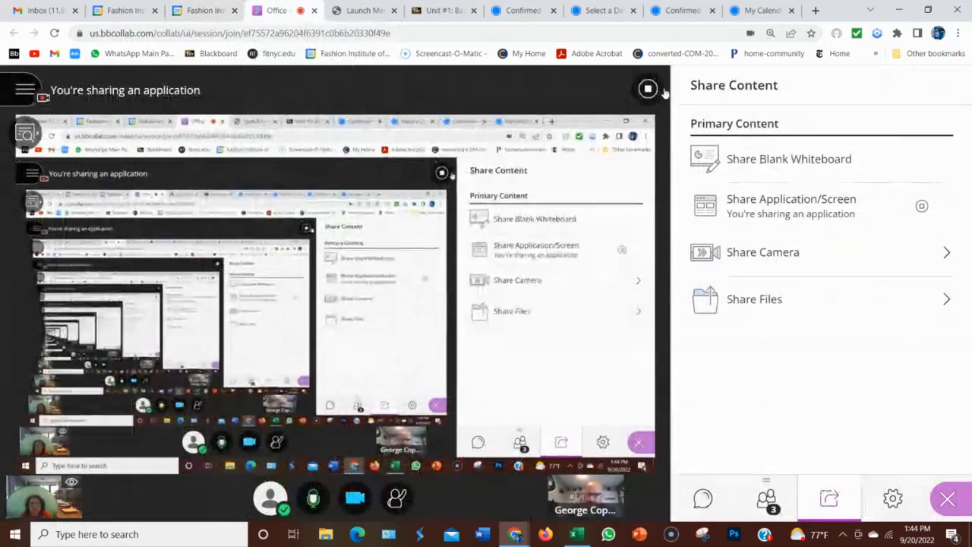